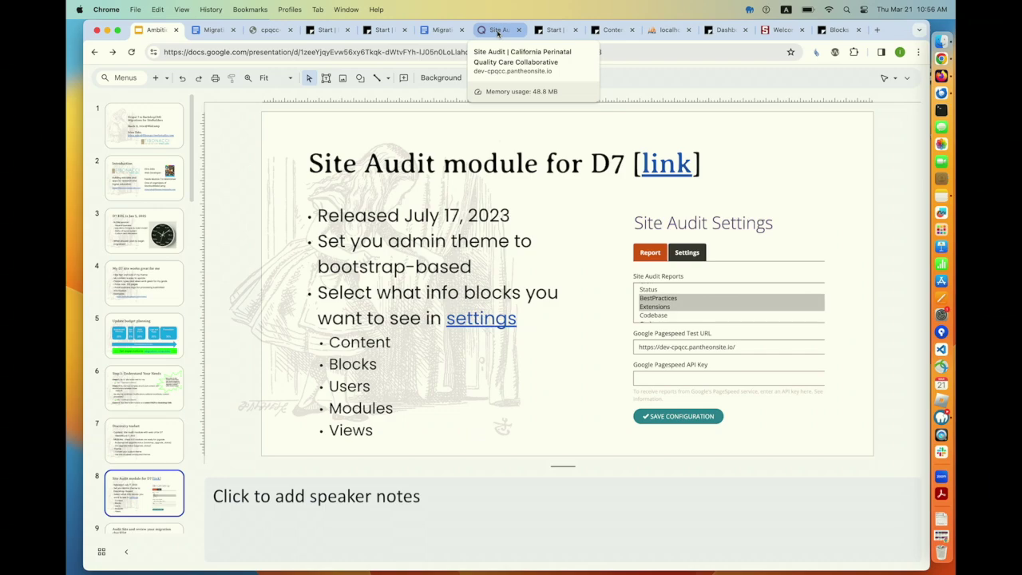
# Switch to the CPQCC site's Site Audit page, open its settings and review the selectable Site Audit reports
pyautogui.click(497, 31)
pyautogui.scroll(5, 497, 184)
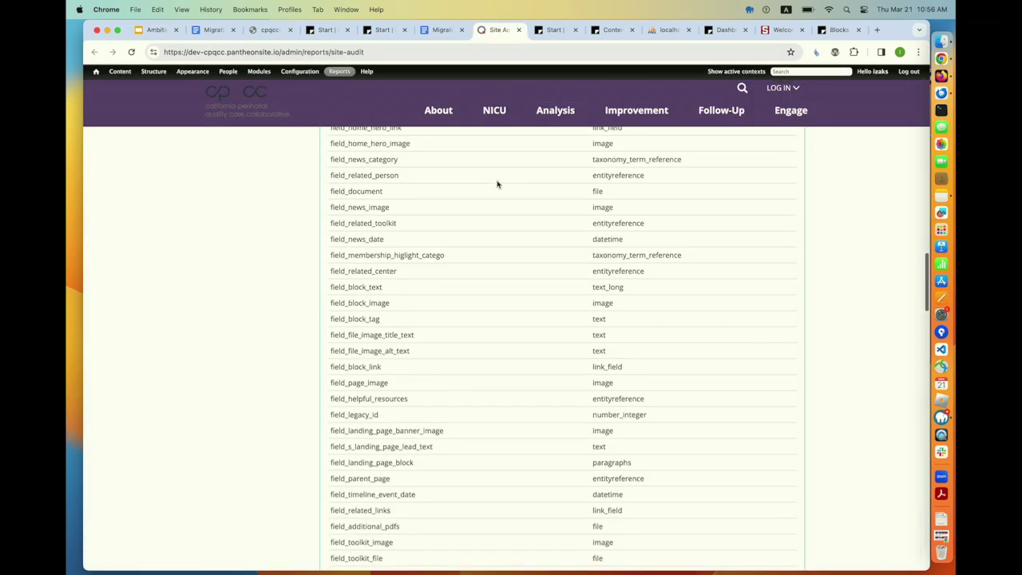
pyautogui.scroll(15, 496, 184)
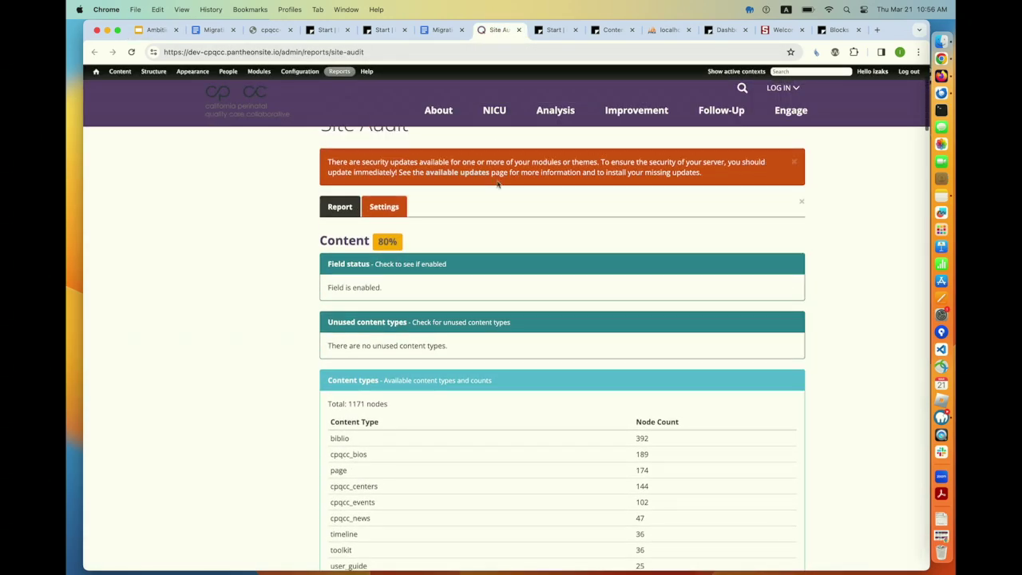
pyautogui.click(389, 207)
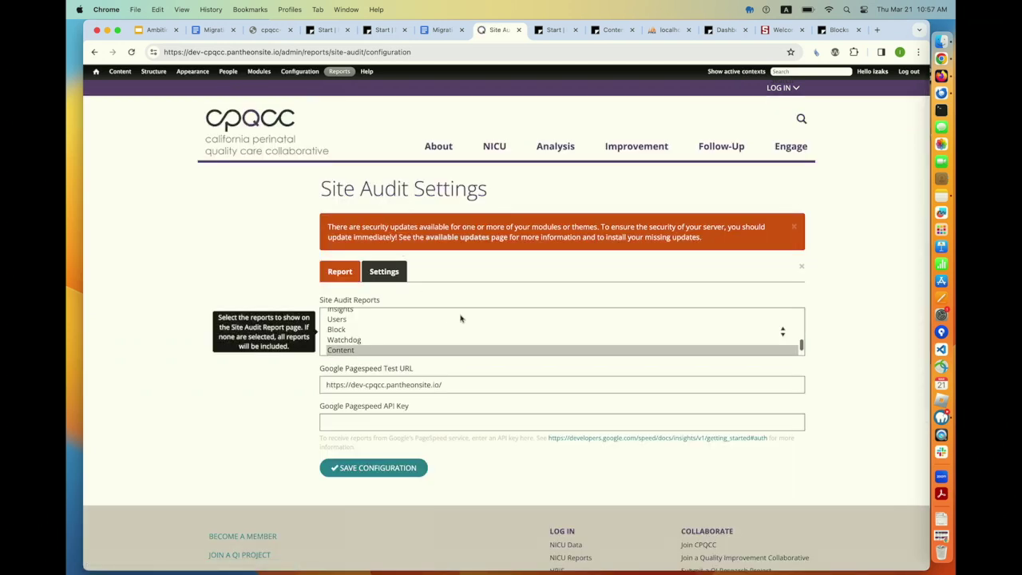
pyautogui.scroll(8, 626, 347)
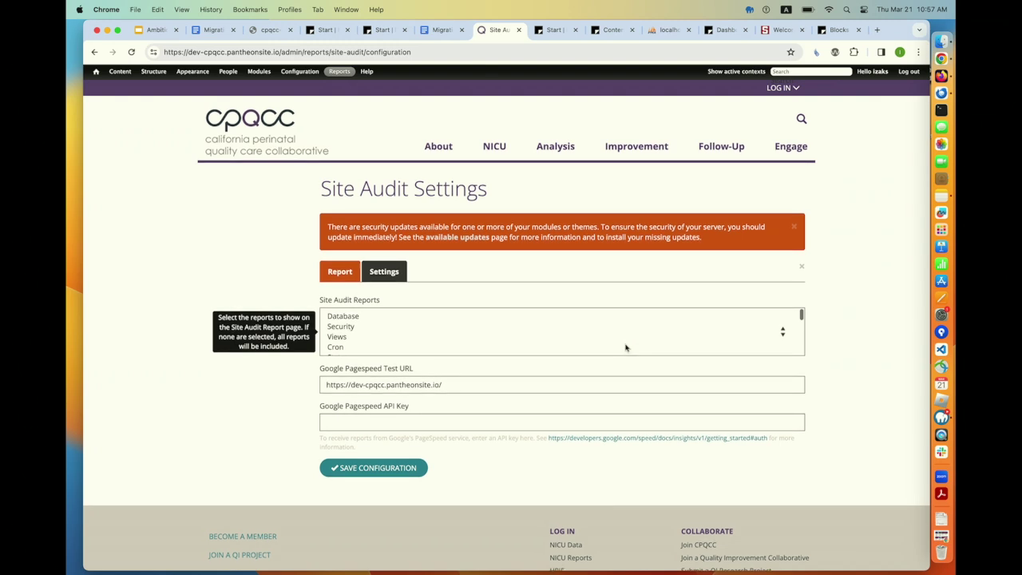
pyautogui.scroll(-1, 626, 346)
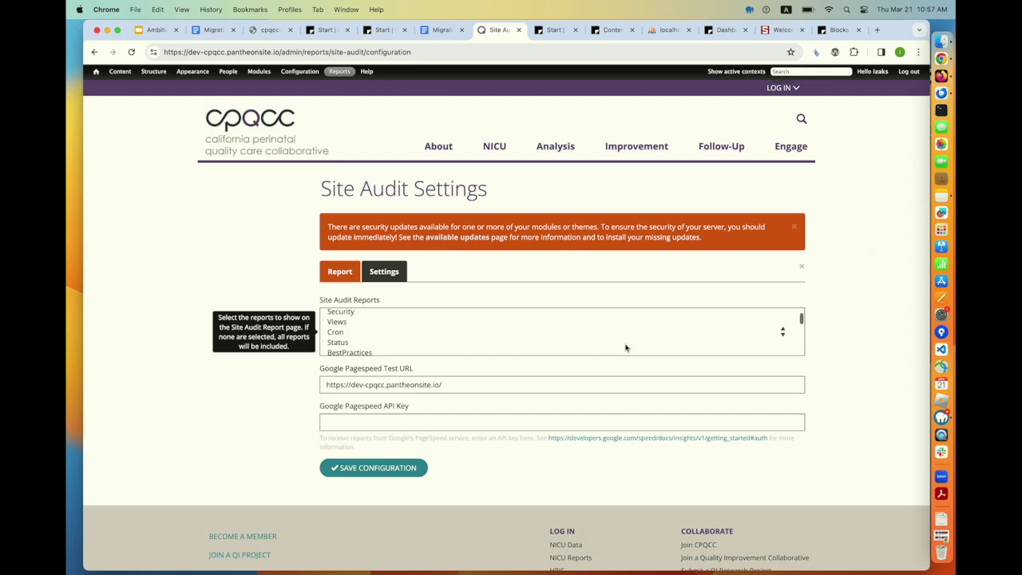
pyautogui.scroll(-4, 626, 347)
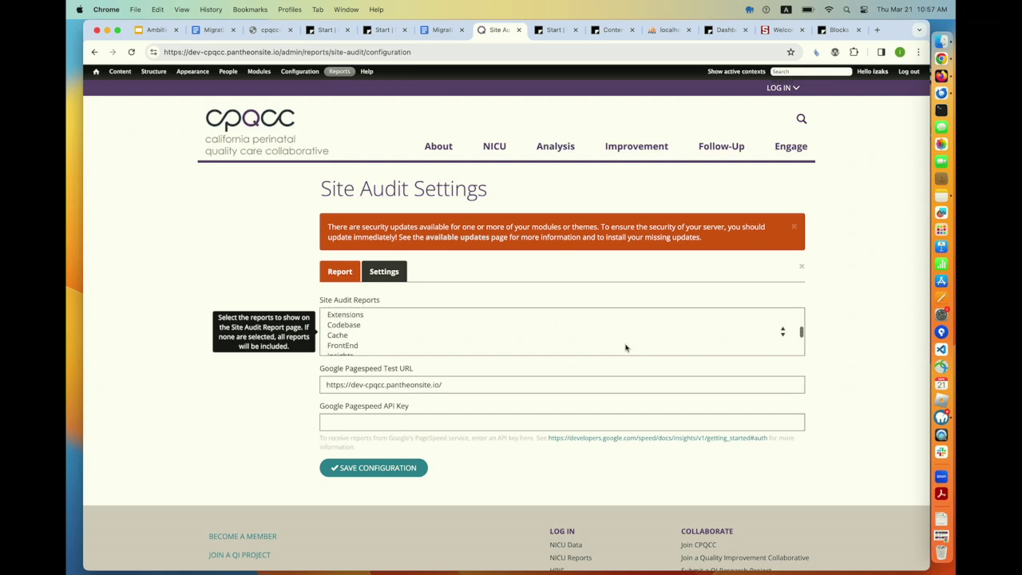
pyautogui.scroll(-4, 626, 346)
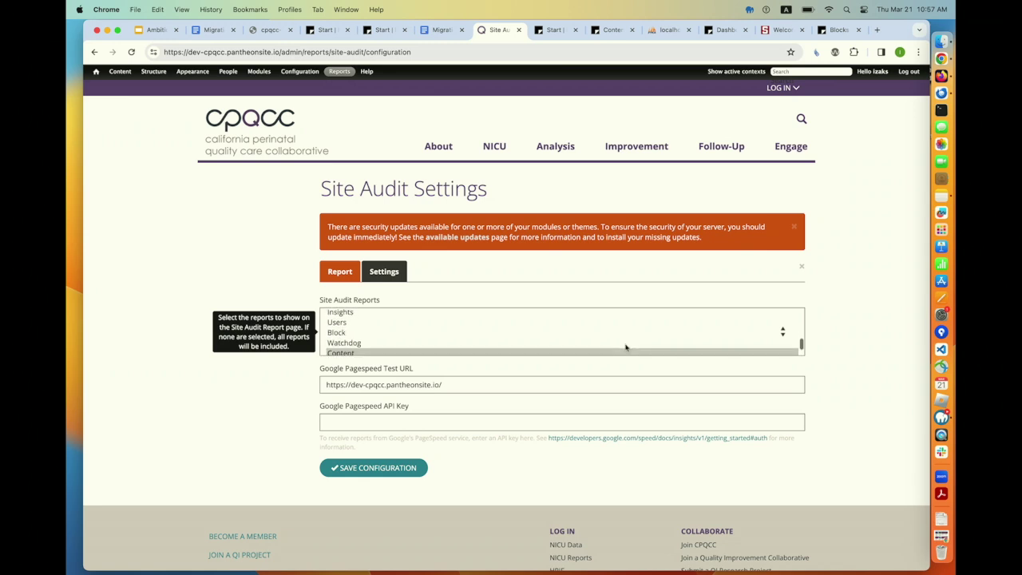
# Return to the Site Audit report and examine the content types and node counts, highlighting "home_hero_image" in the last row
pyautogui.click(337, 272)
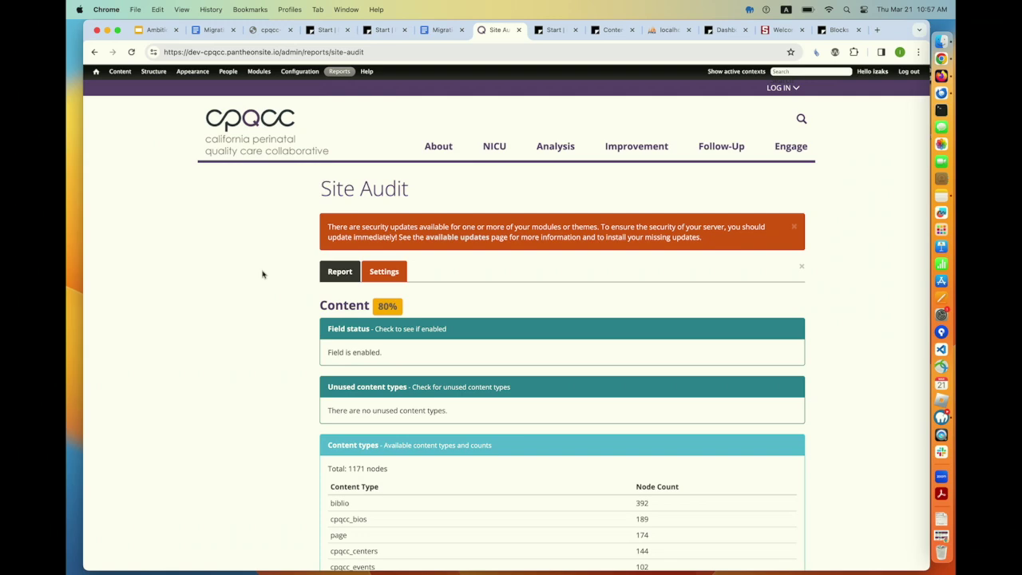
pyautogui.scroll(-2, 262, 273)
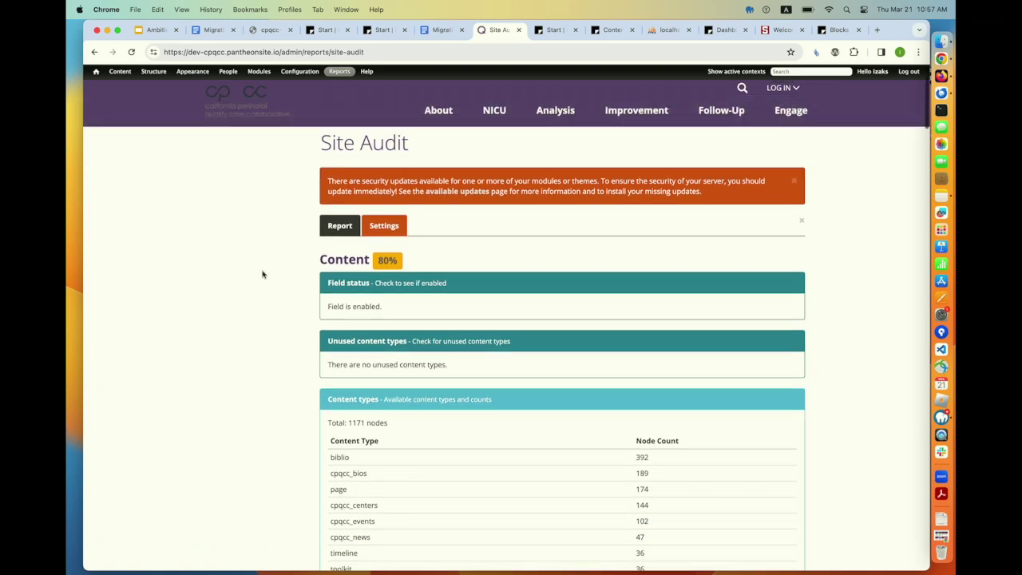
pyautogui.scroll(-4, 262, 274)
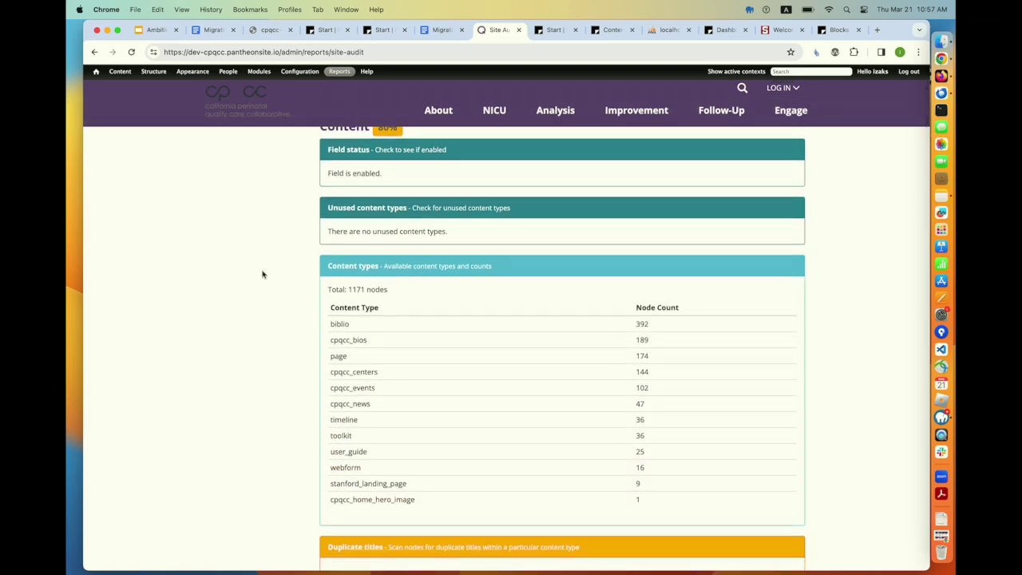
pyautogui.scroll(-1, 262, 273)
pyautogui.scroll(-1, 263, 274)
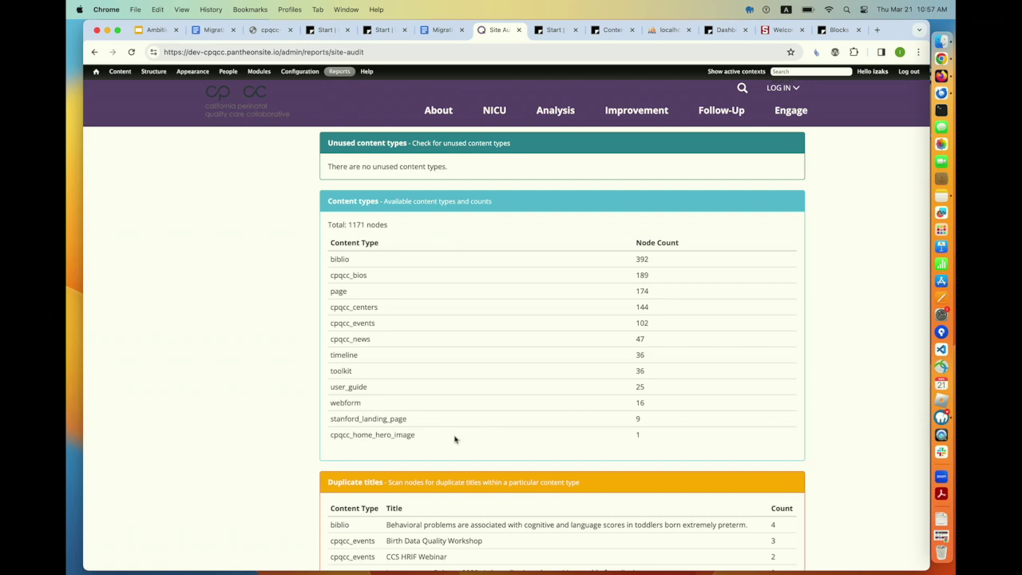
pyautogui.moveTo(413, 434); pyautogui.dragTo(354, 433)
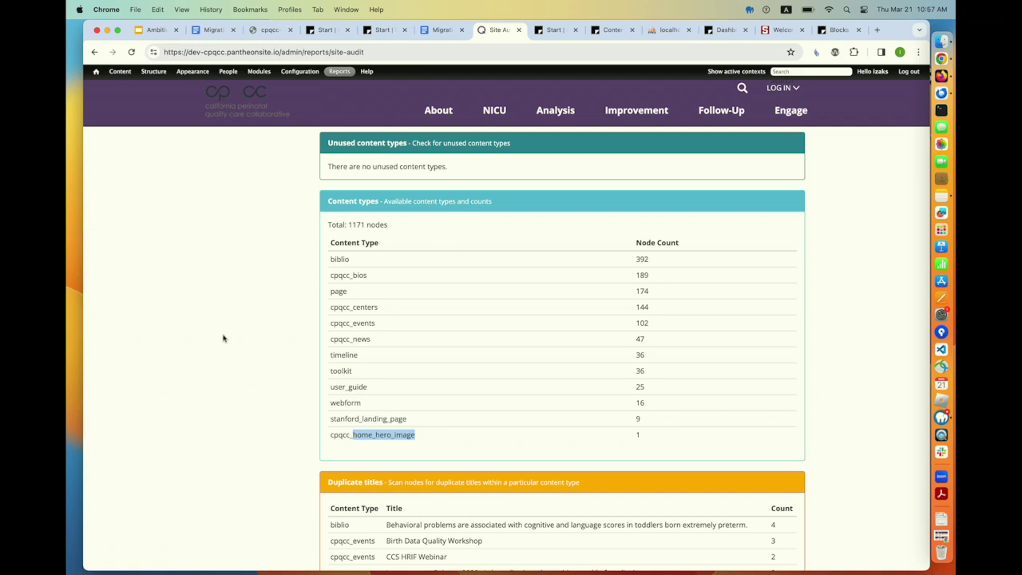
# Examine the report's Duplicate titles section, checking which content types and titles are repeated
pyautogui.scroll(-6, 224, 337)
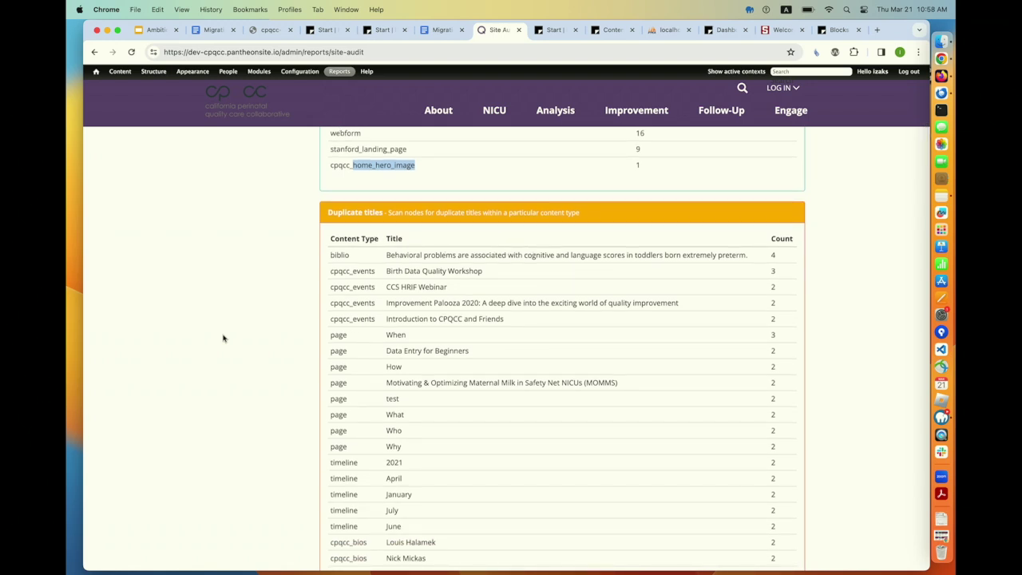
pyautogui.scroll(-2, 223, 338)
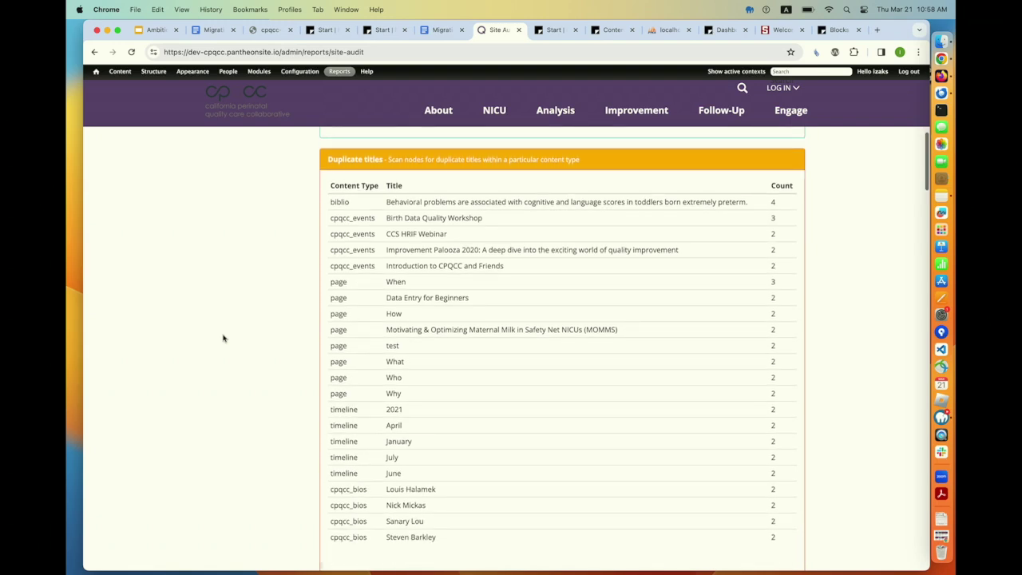
pyautogui.scroll(-1, 224, 337)
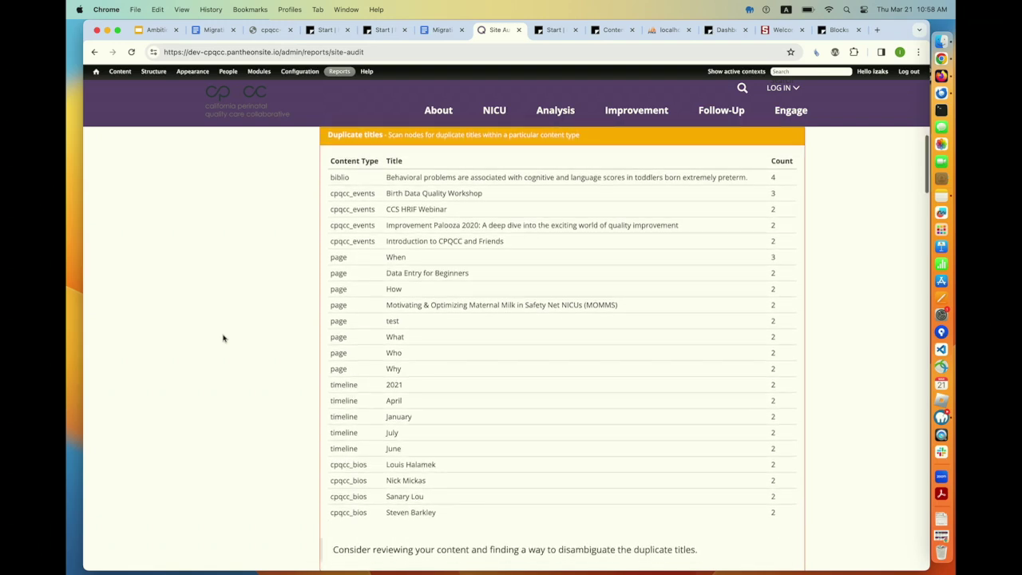
pyautogui.scroll(1, 224, 337)
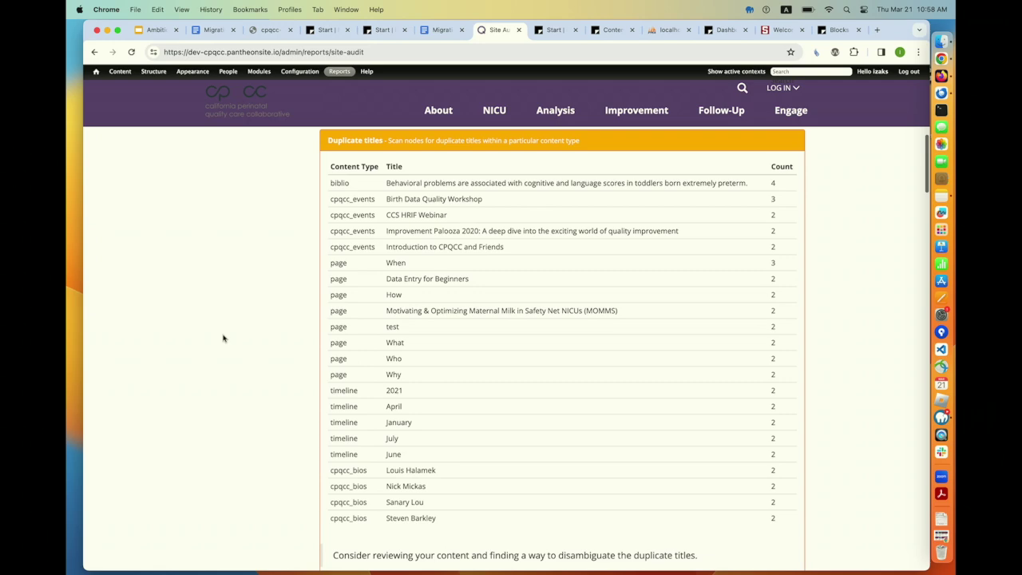
pyautogui.scroll(-5, 223, 337)
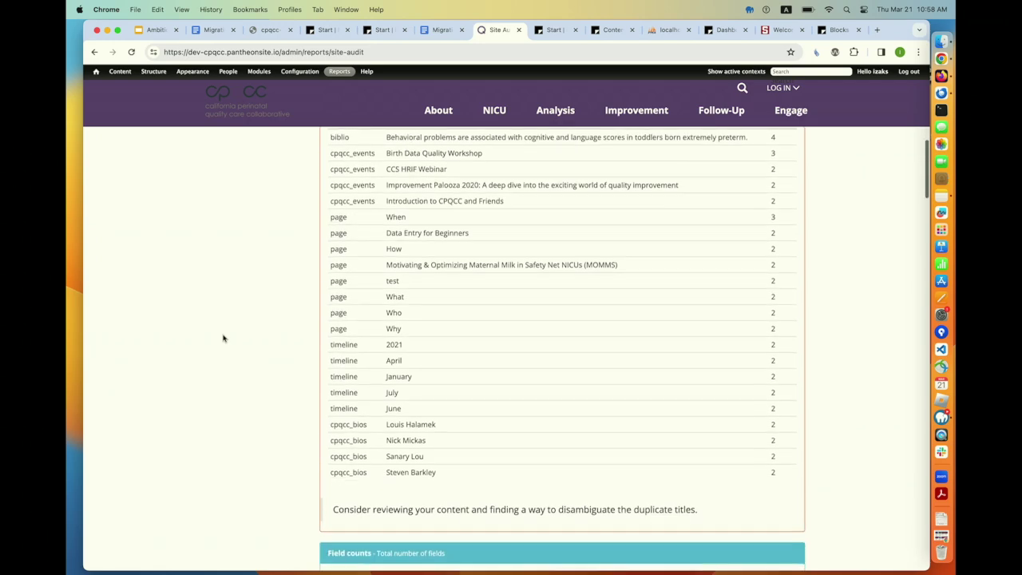
# Review the Field counts section with its field names and types, and point out the Field list report
pyautogui.scroll(-10, 223, 337)
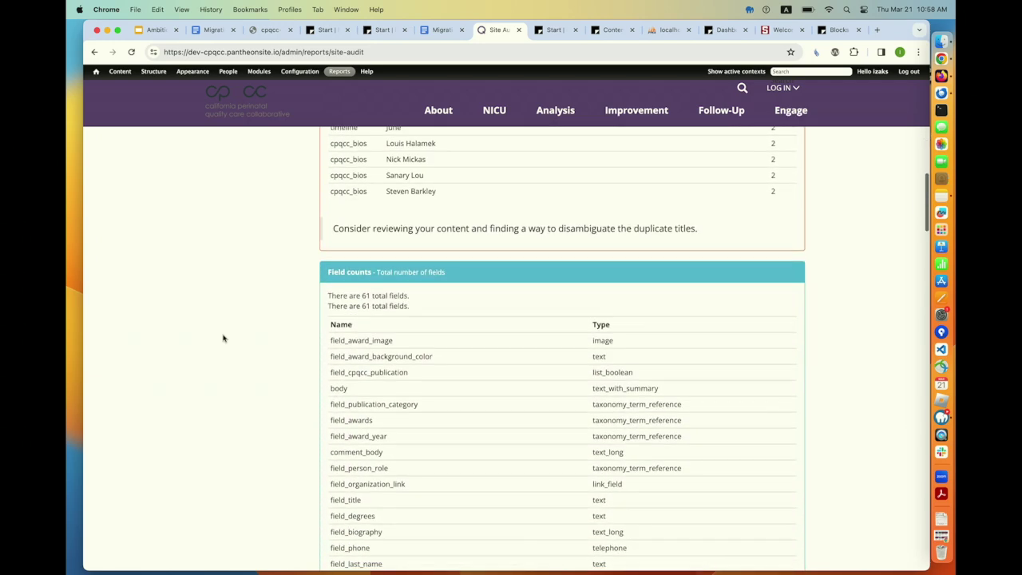
pyautogui.scroll(-1, 223, 337)
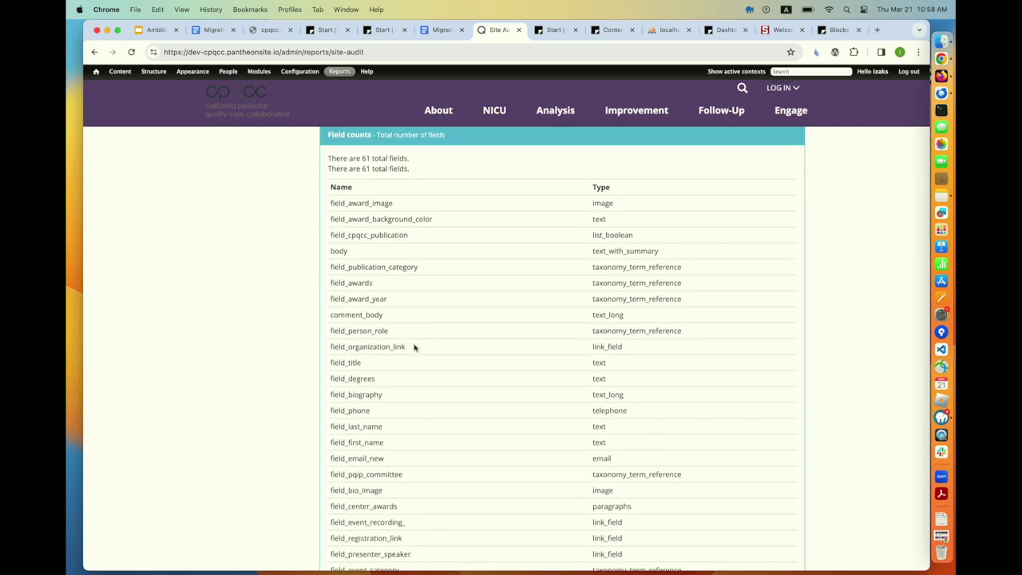
pyautogui.moveTo(339, 74)
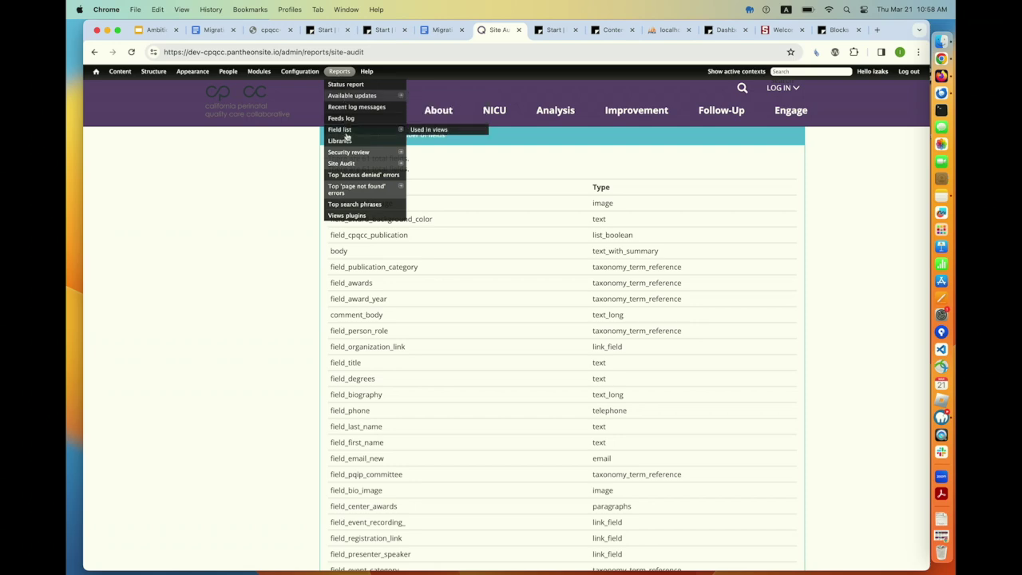
pyautogui.scroll(-15, 270, 195)
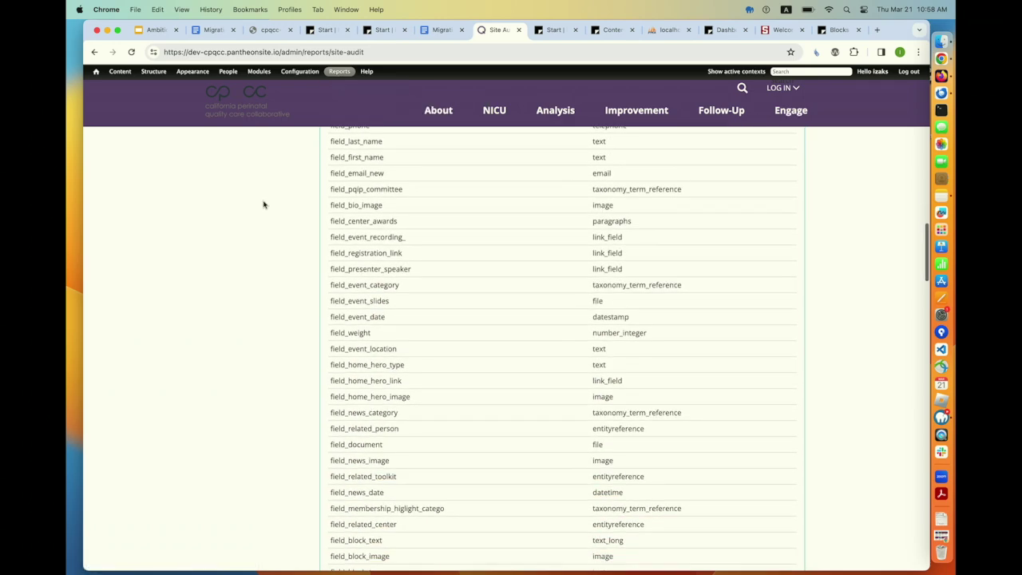
# Examine the Field instance counts table for how often each field is populated per entity type and bundle
pyautogui.scroll(-5, 264, 205)
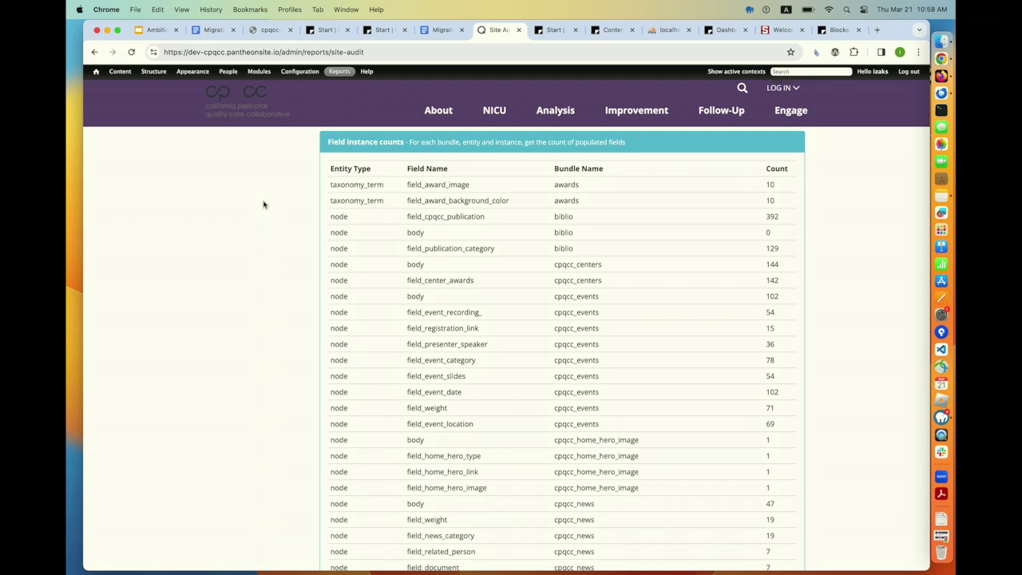
pyautogui.scroll(-1, 264, 204)
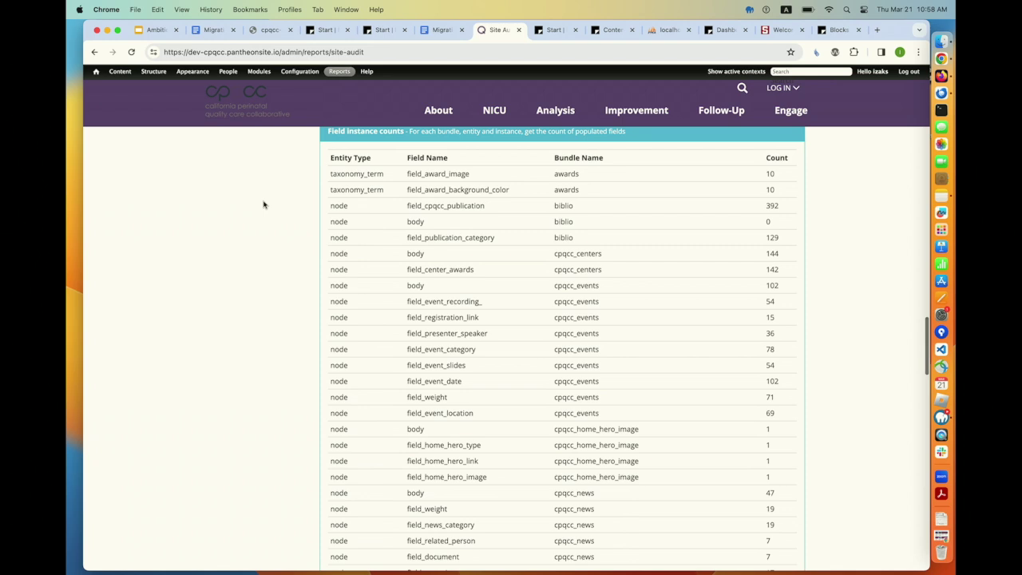
pyautogui.scroll(-5, 264, 204)
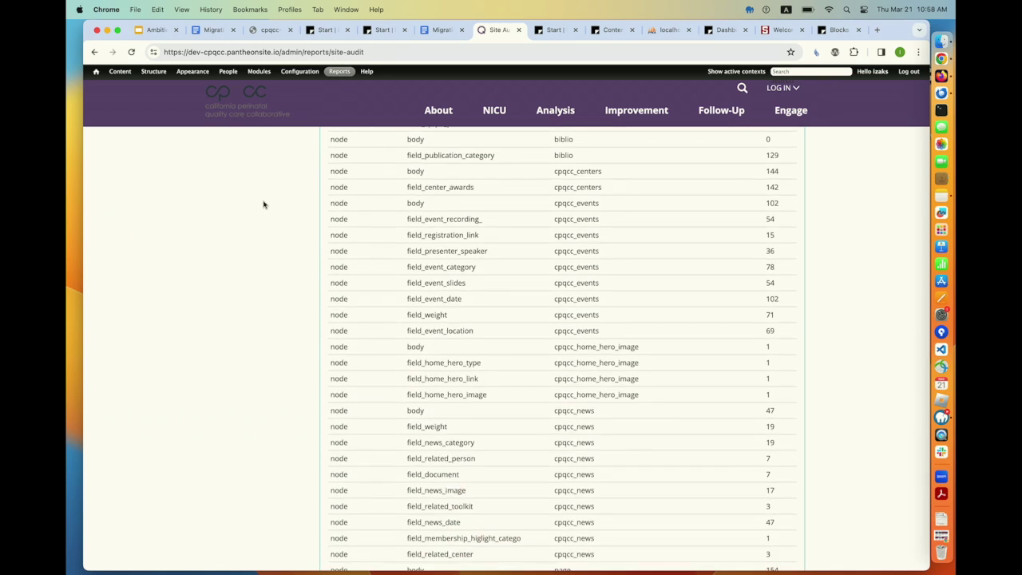
pyautogui.scroll(-8, 264, 205)
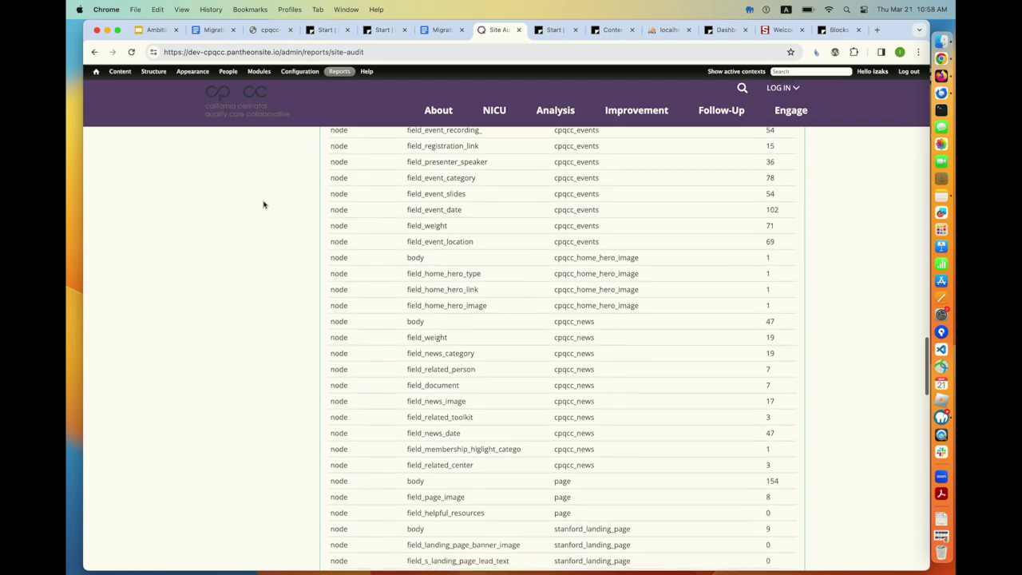
pyautogui.scroll(7, 263, 204)
pyautogui.scroll(12, 263, 204)
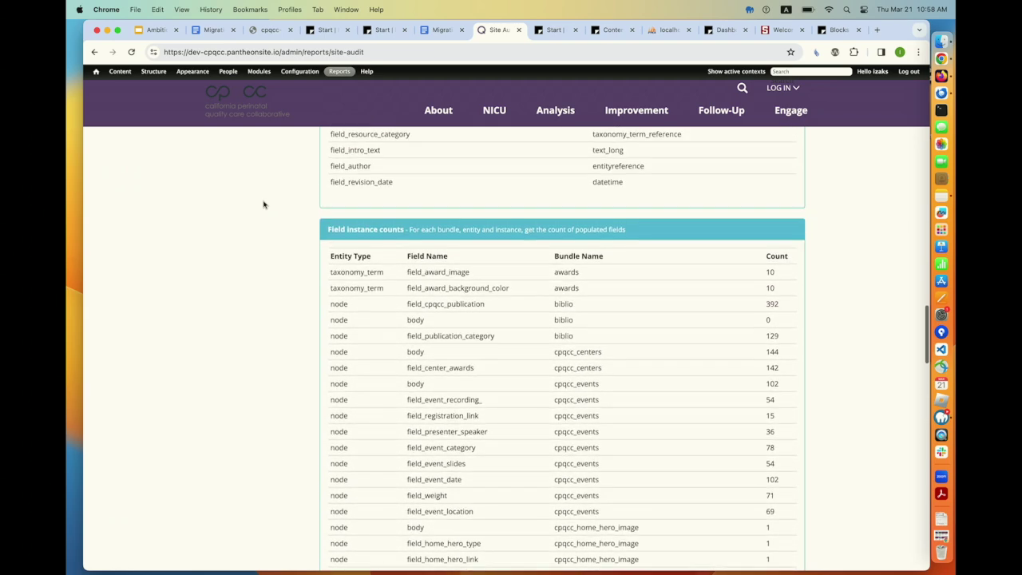
pyautogui.scroll(-7, 263, 205)
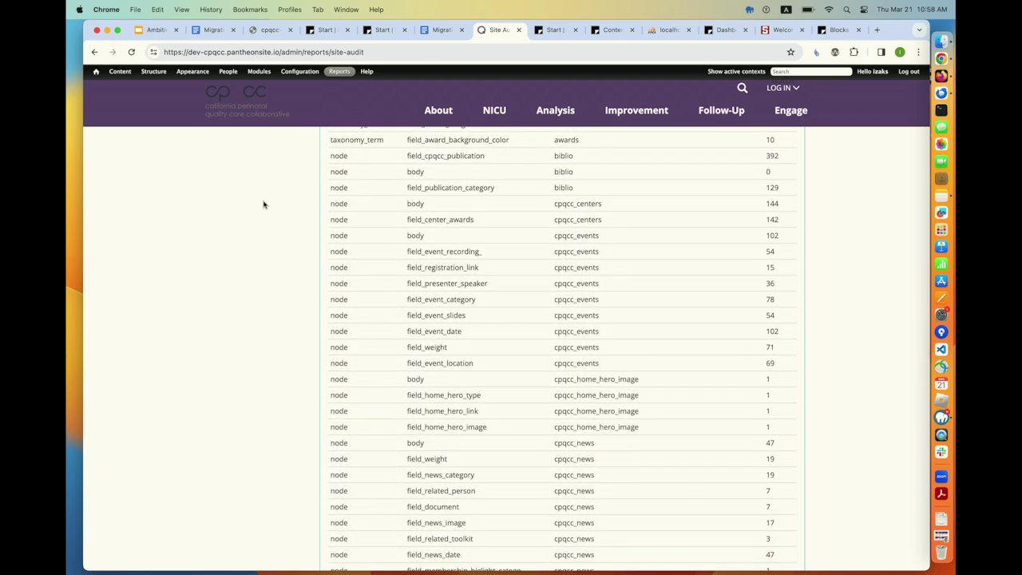
pyautogui.scroll(-10, 264, 204)
pyautogui.scroll(-4, 263, 204)
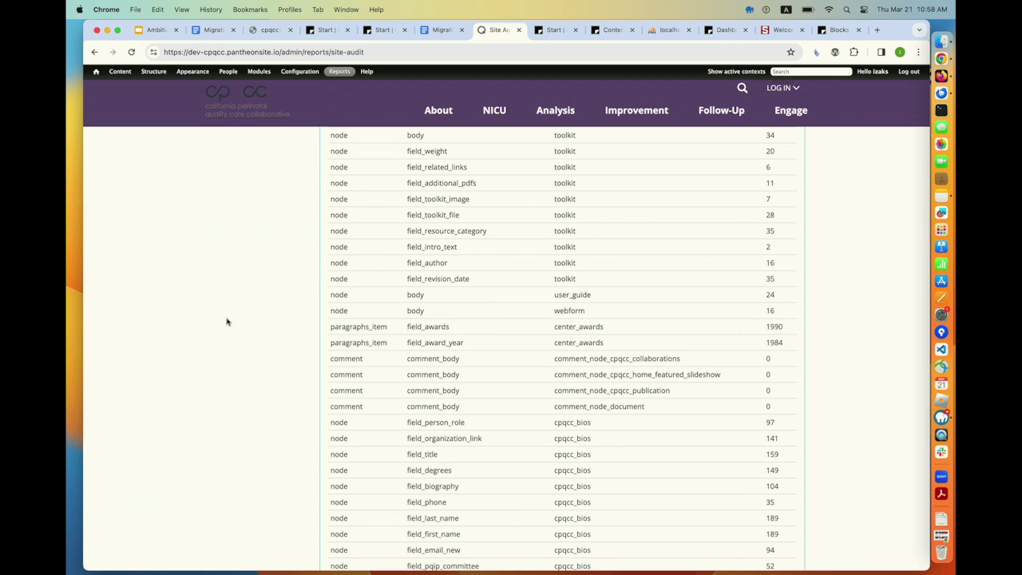
pyautogui.scroll(-6, 227, 321)
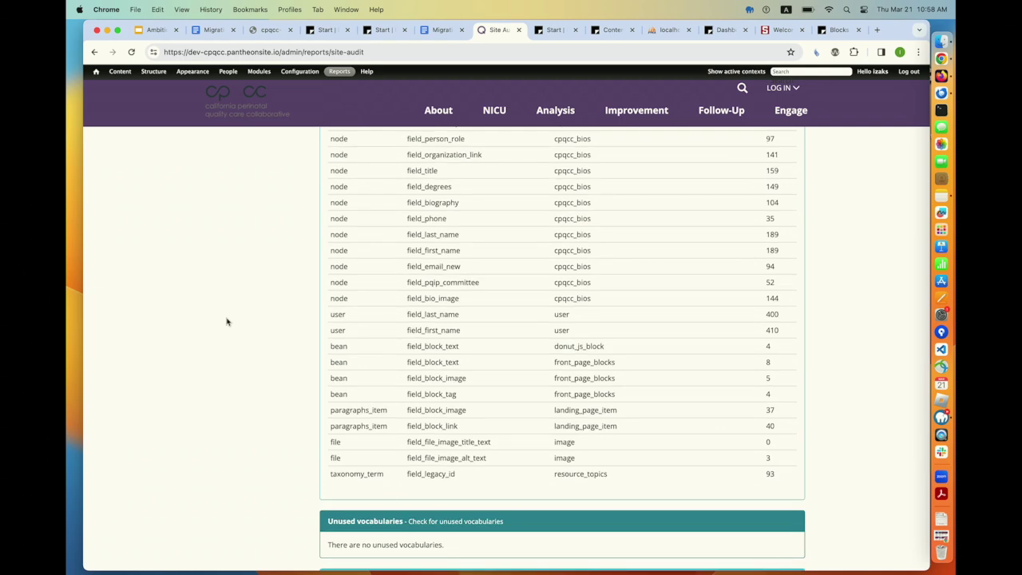
pyautogui.scroll(10, 227, 321)
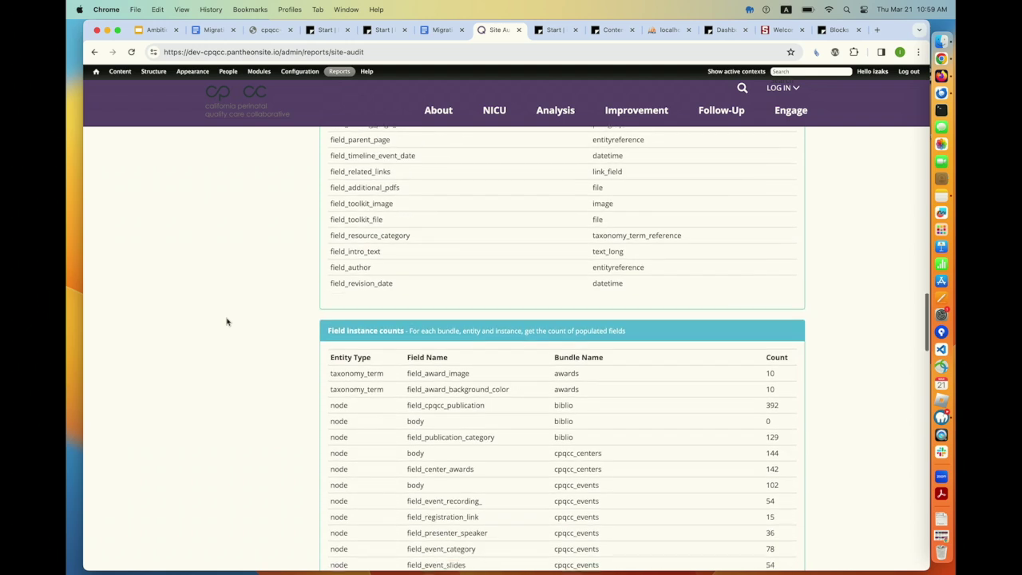
pyautogui.scroll(-1, 227, 322)
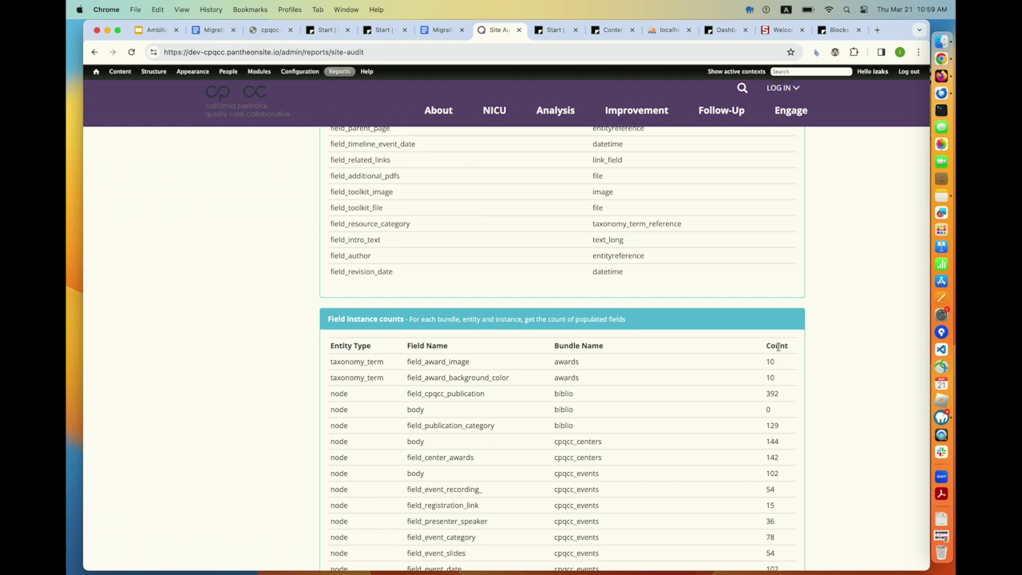
# Return to the Google Slides presentation and advance to the "Backdrop Upgrade Status" slide
pyautogui.click(154, 31)
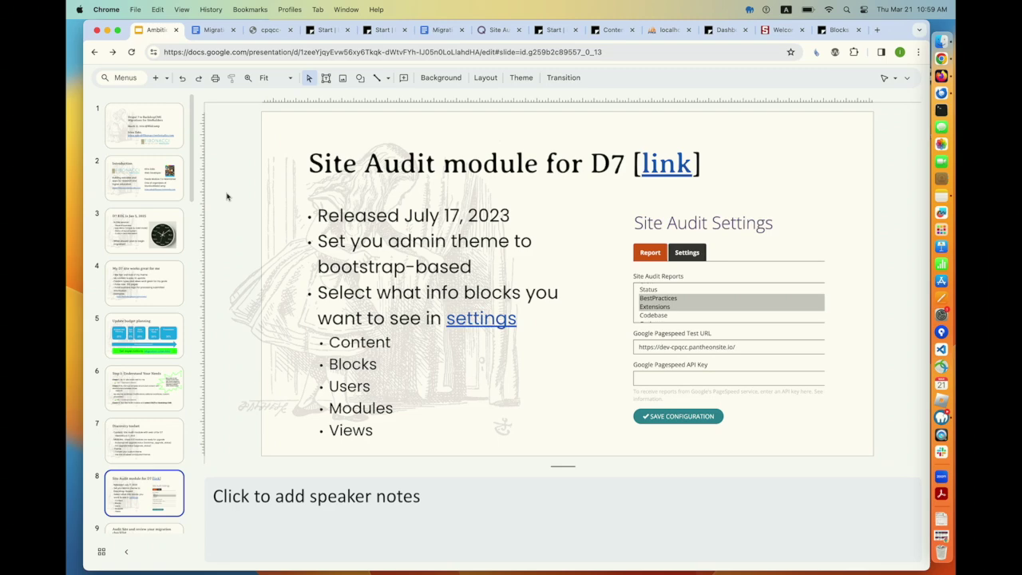
pyautogui.press('Down')
pyautogui.press('Down')
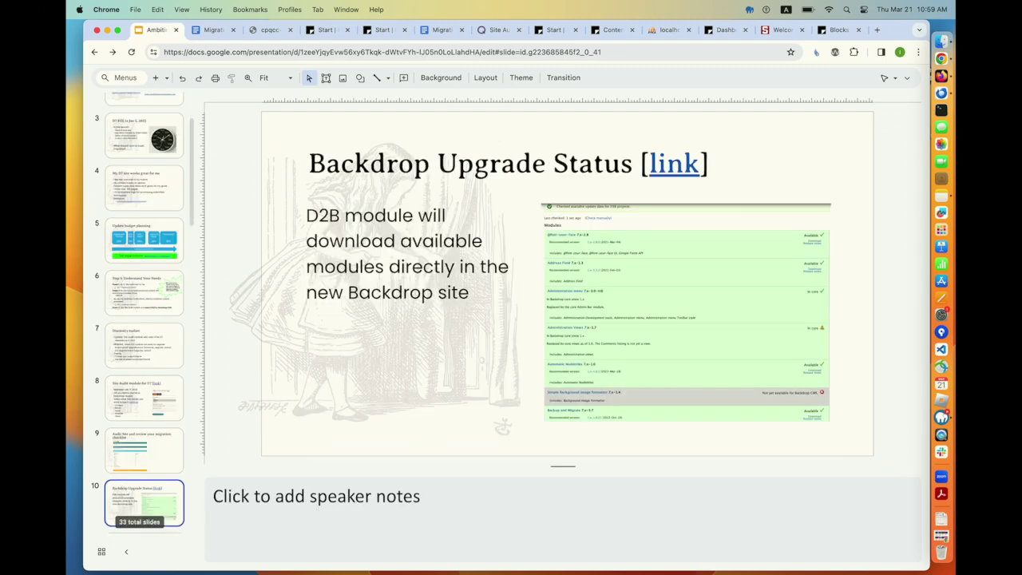
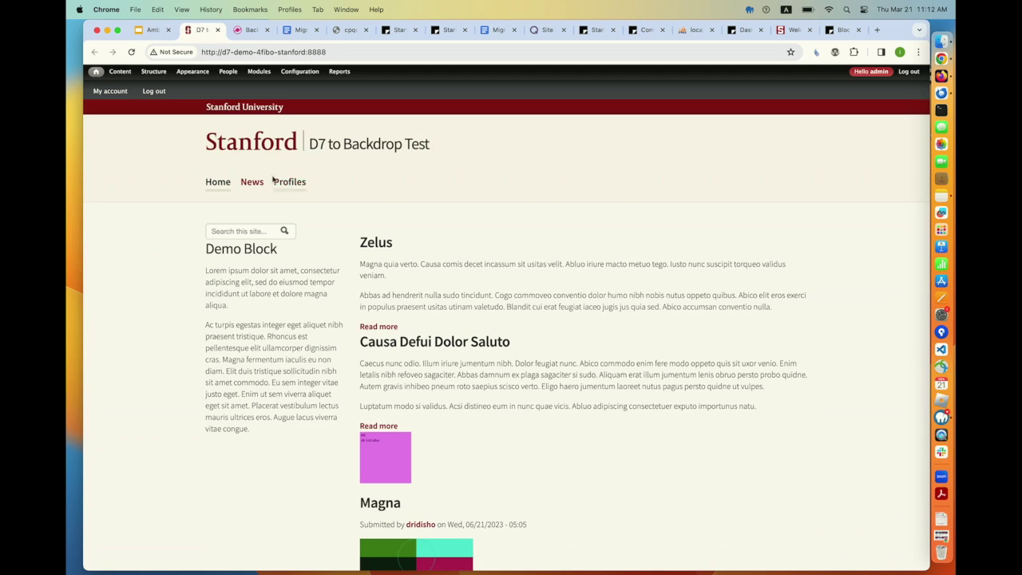
# Switch from the Stanford D7 demo site back to the presentation's "Live demo" slide
pyautogui.click(153, 30)
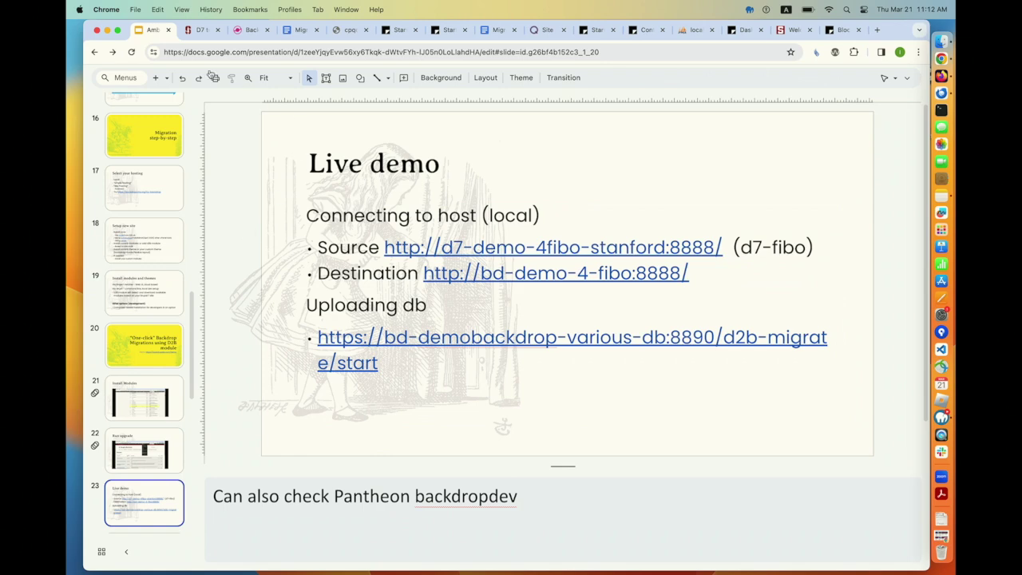
# Open the Profiles page of the Drupal 7 source site, dismiss the warning and look over the profile listing
pyautogui.click(201, 30)
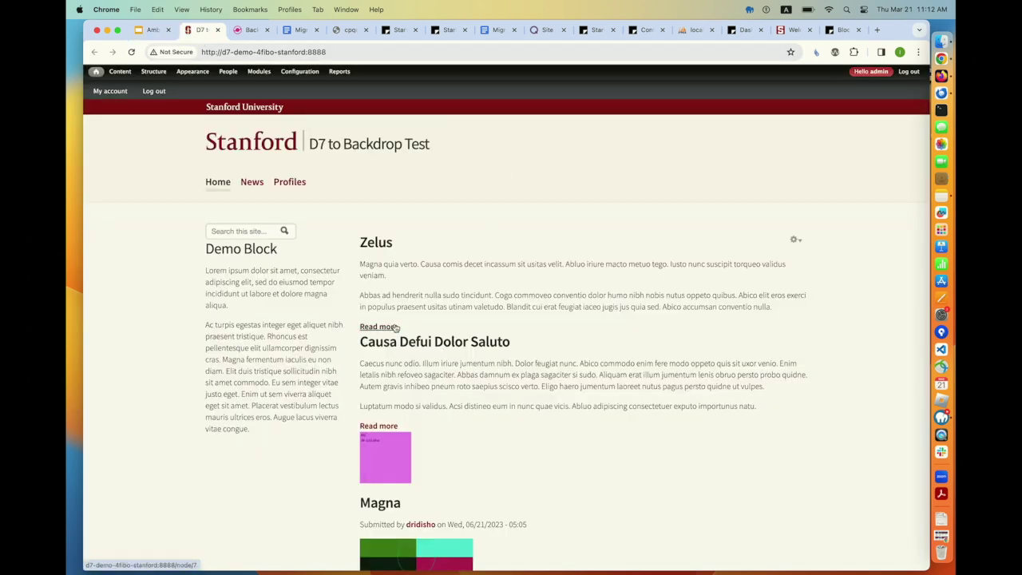
pyautogui.click(291, 182)
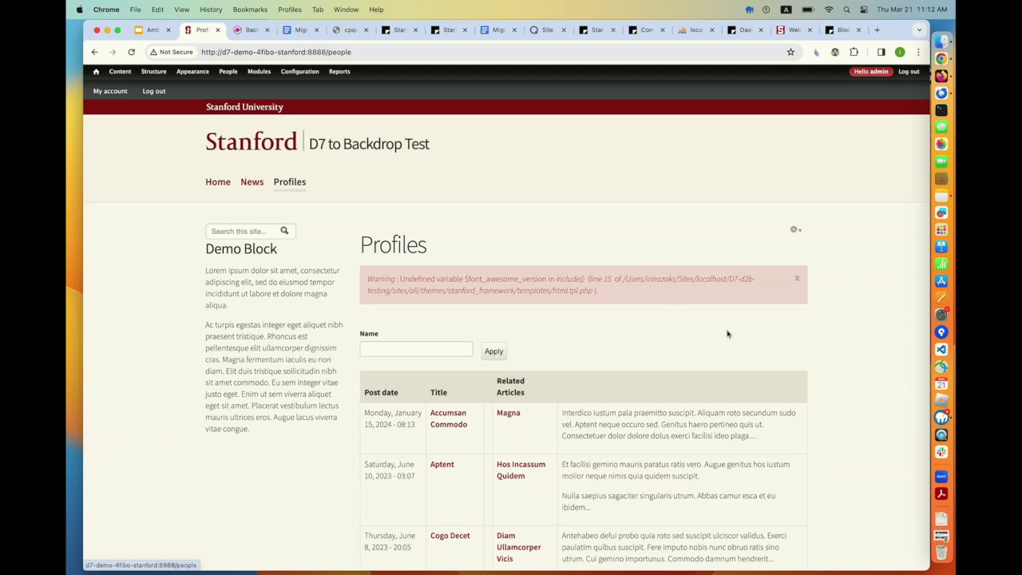
pyautogui.click(795, 278)
pyautogui.scroll(-2, 661, 287)
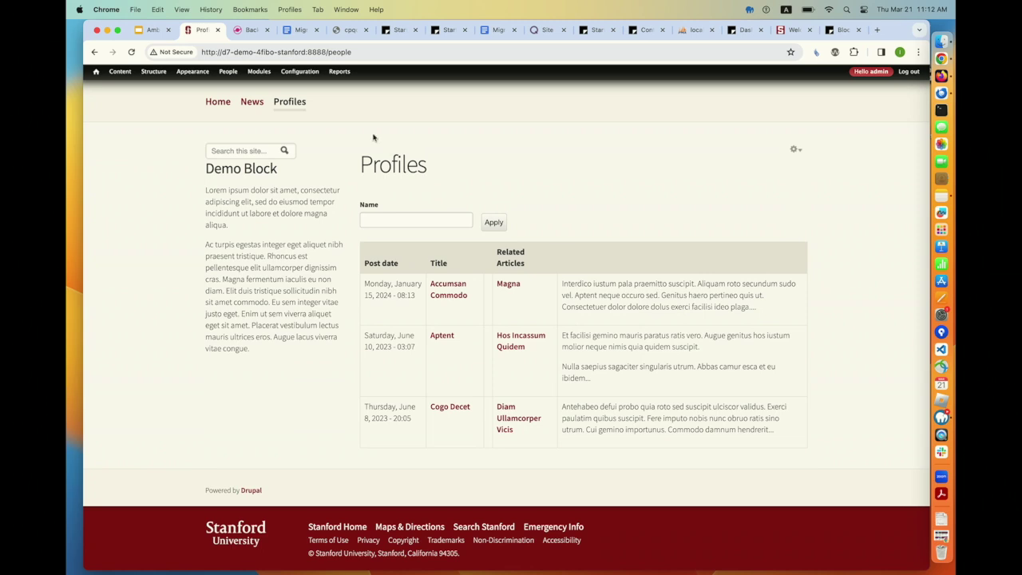
# Switch to the destination Backdrop site's migration form and proceed from Start to the Source database stage
pyautogui.click(394, 30)
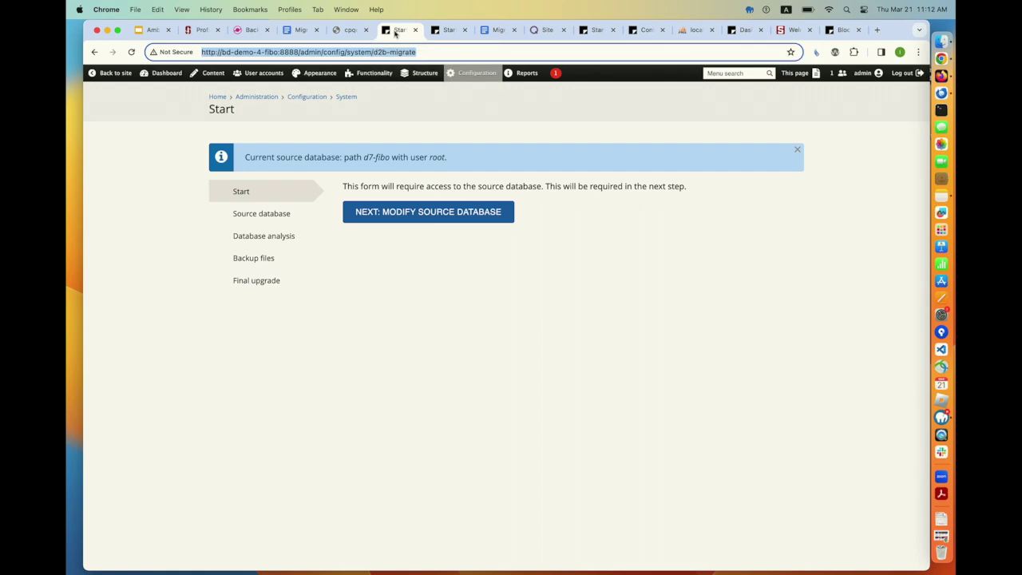
pyautogui.click(240, 193)
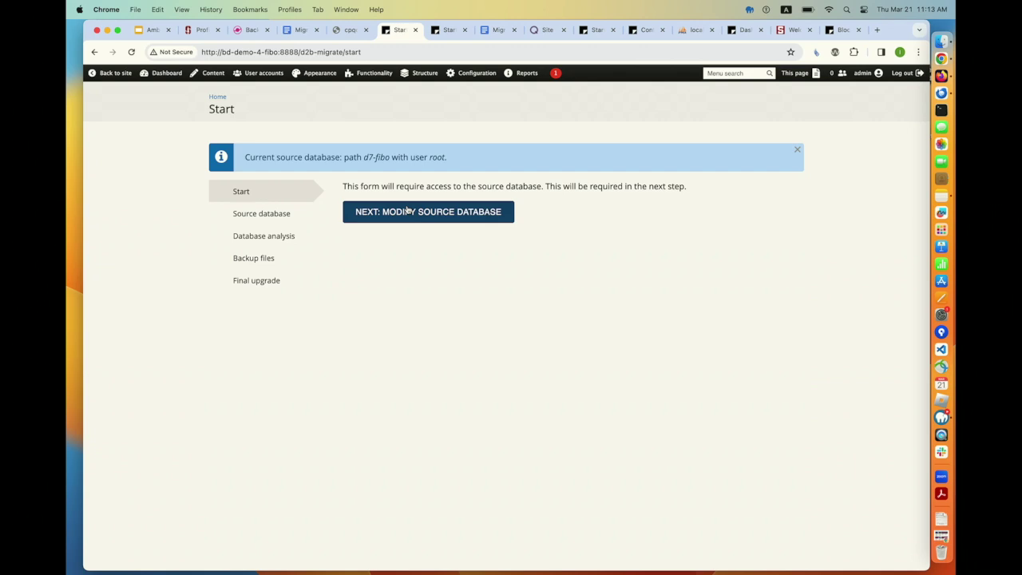
pyautogui.click(406, 209)
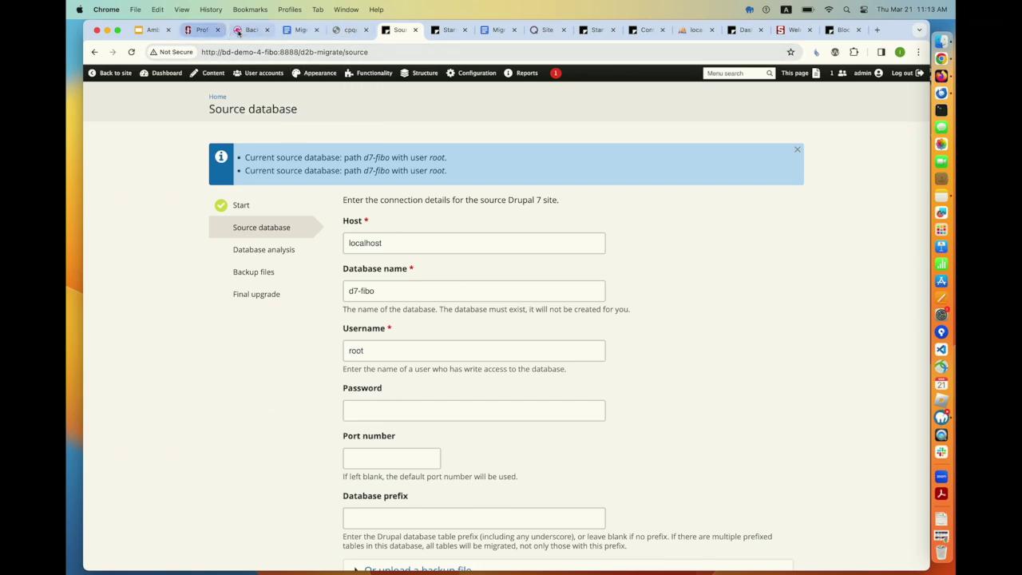
# Glance back at the source site, then examine the source database form's host, database name, remaining connection fields and backup upload option
pyautogui.click(196, 31)
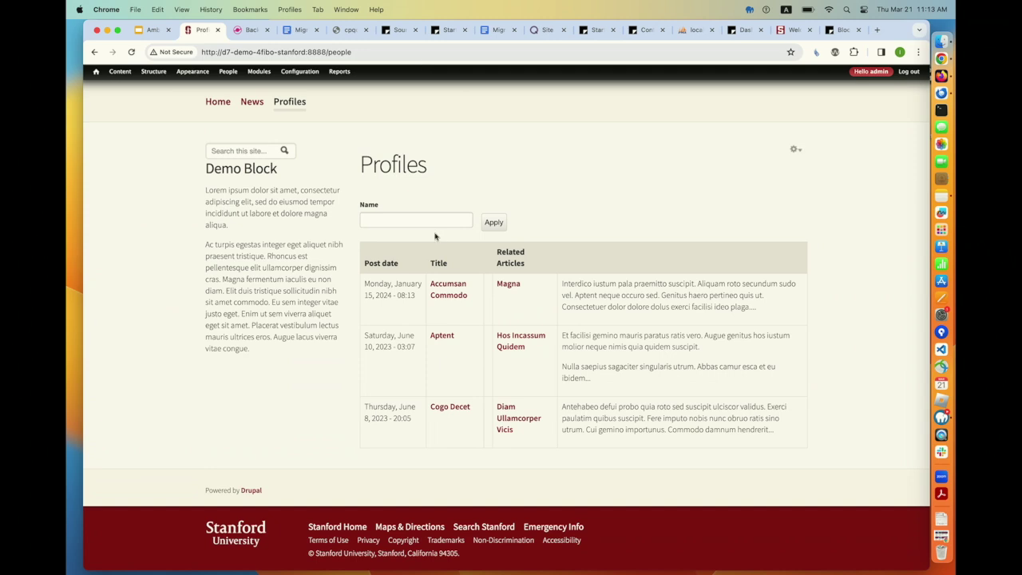
pyautogui.click(398, 30)
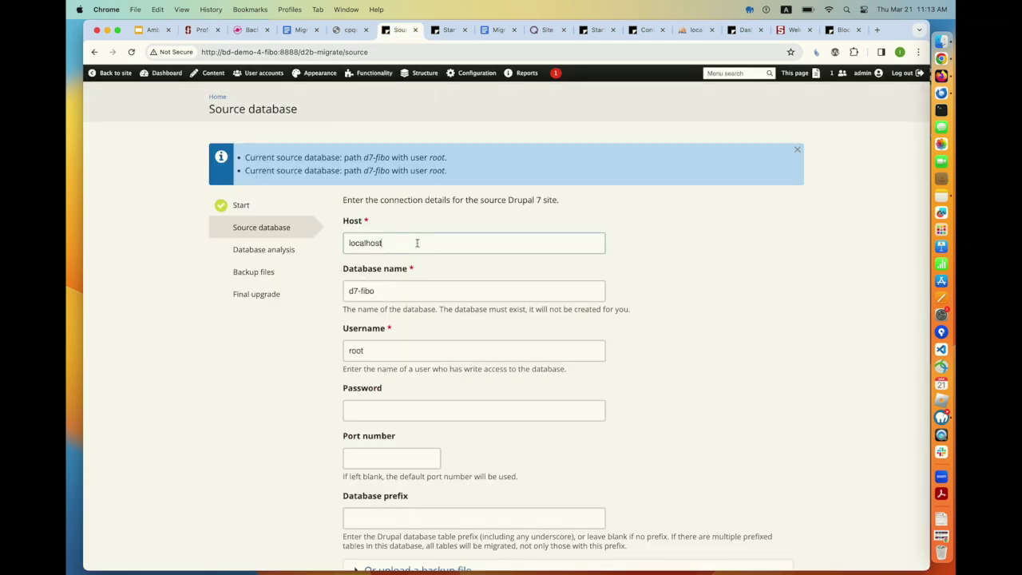
pyautogui.moveTo(417, 239); pyautogui.dragTo(332, 250)
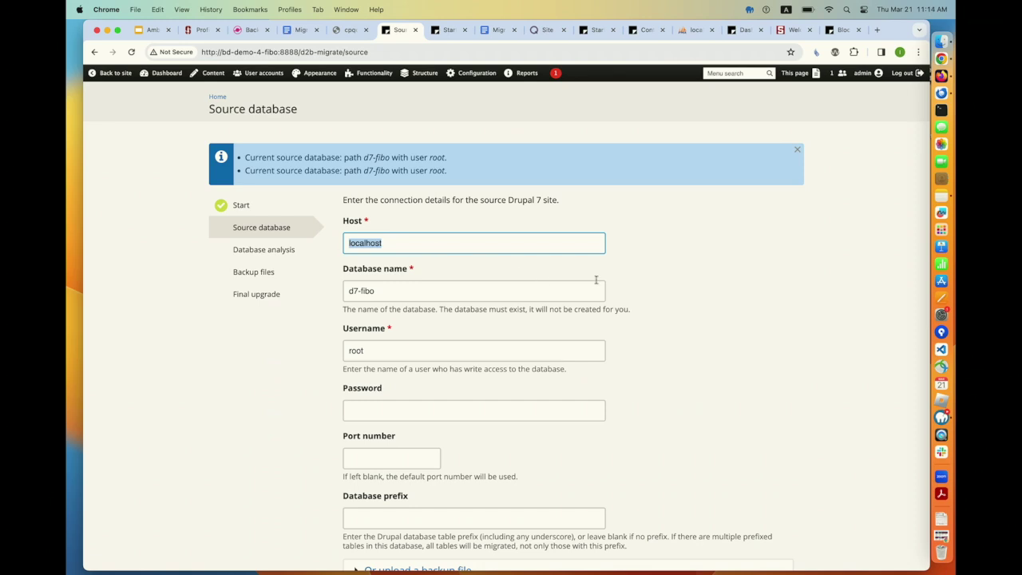
pyautogui.press('Tab')
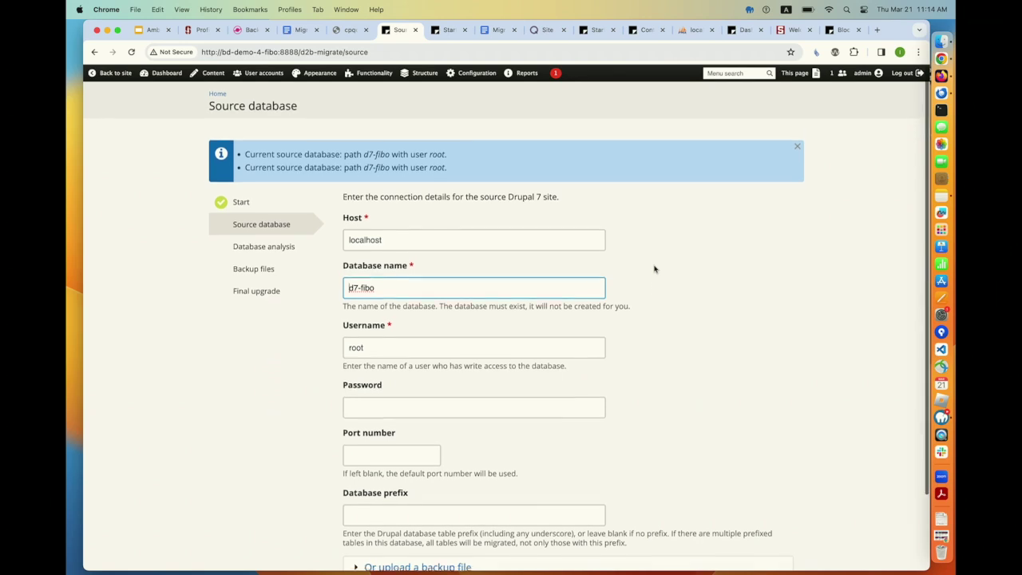
pyautogui.scroll(-3, 654, 268)
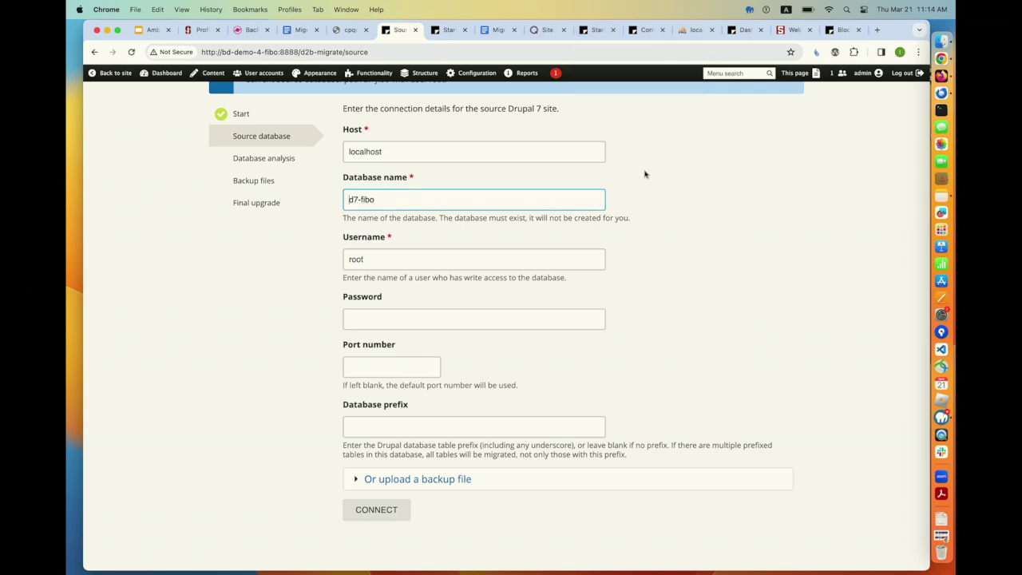
pyautogui.scroll(-1, 487, 235)
pyautogui.scroll(2, 487, 235)
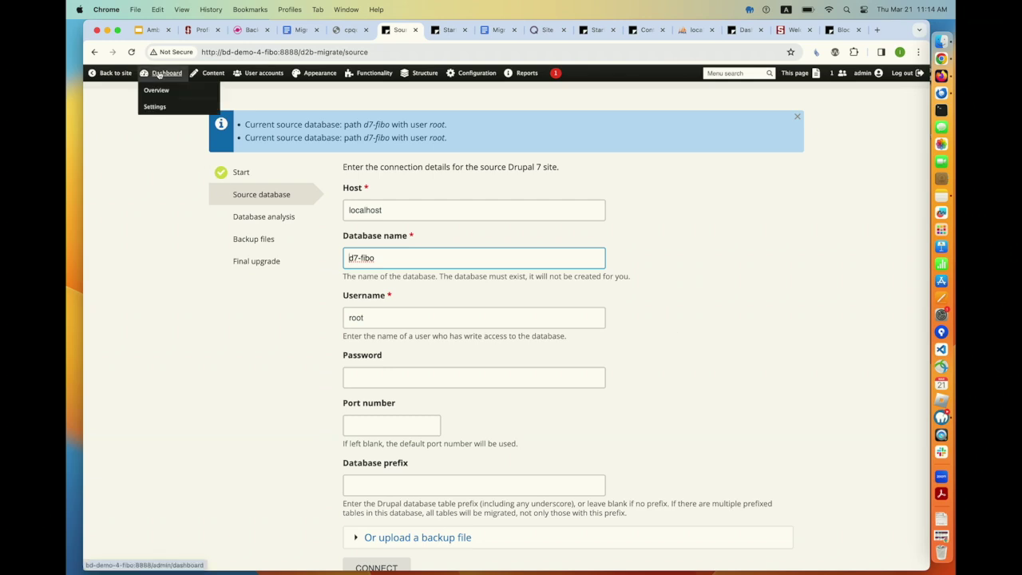
pyautogui.scroll(3, 166, 231)
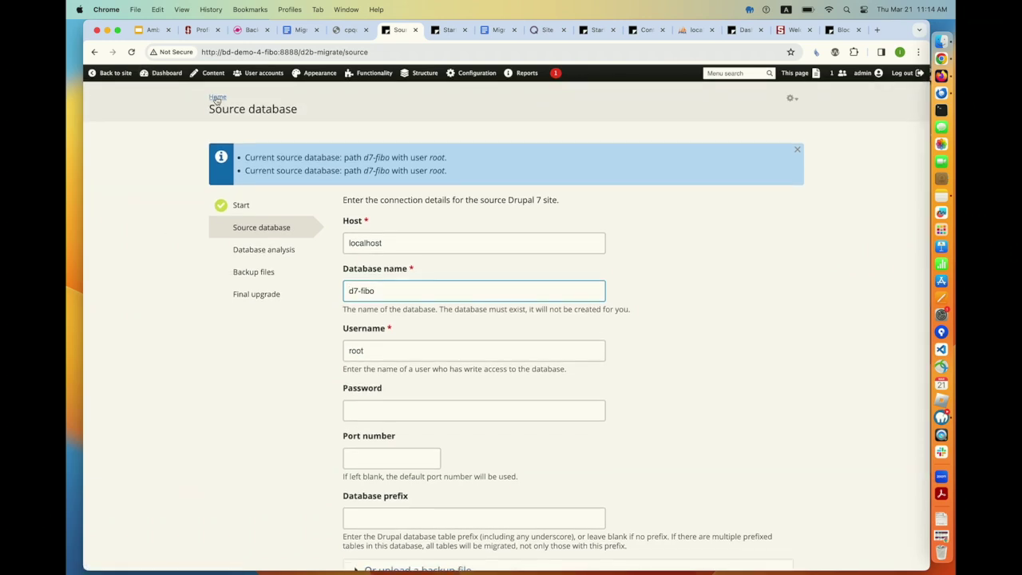
# View the destination Backdrop site's home page, then open the page for installing new modules and browse its list
pyautogui.click(215, 97)
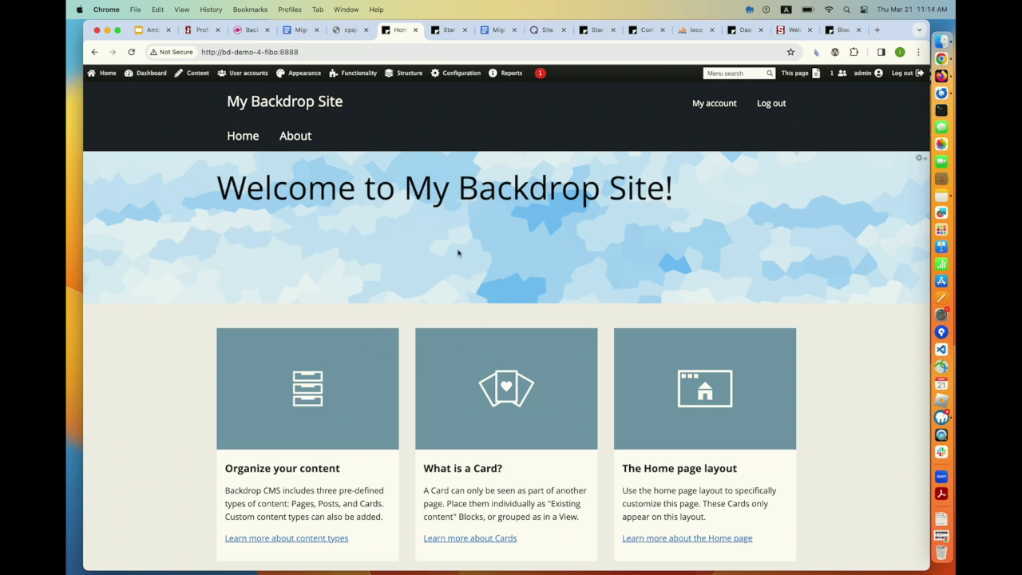
pyautogui.moveTo(346, 75)
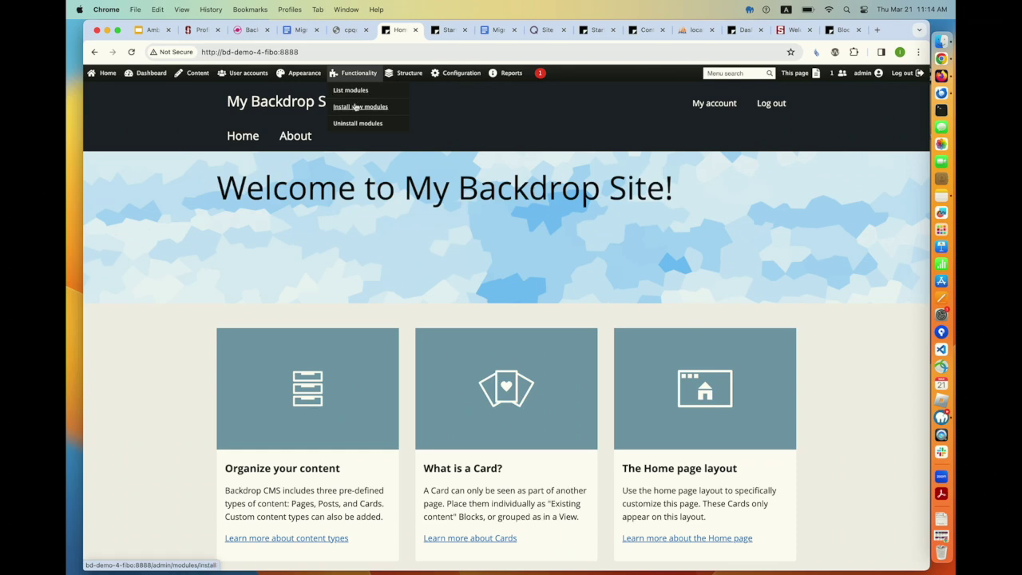
pyautogui.click(356, 107)
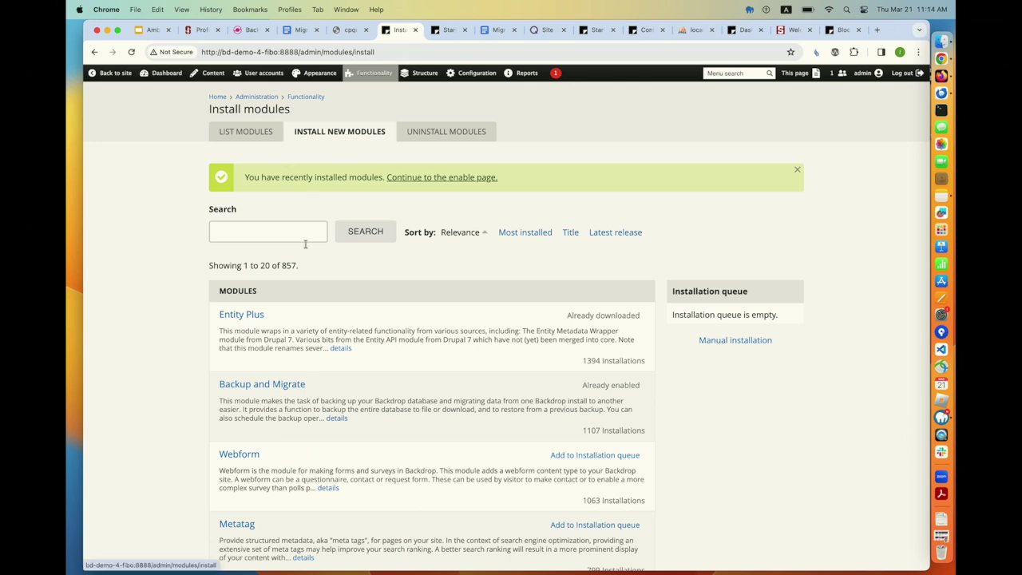
pyautogui.scroll(-2, 302, 286)
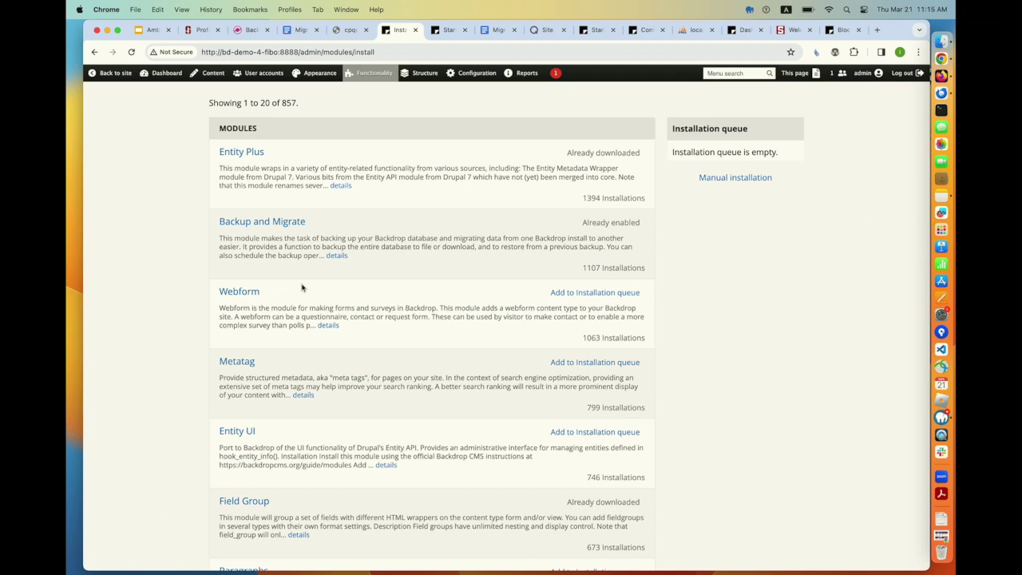
# Search the installable Backdrop modules for "feeds" and look through the results and their installation queue options
pyautogui.scroll(1, 302, 285)
pyautogui.click(255, 152)
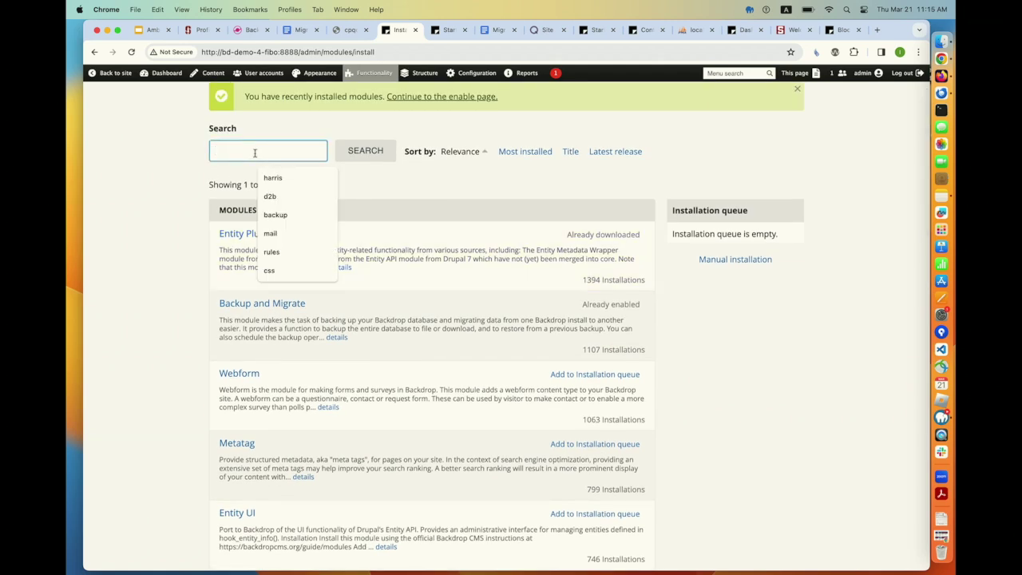
pyautogui.write('feeds')
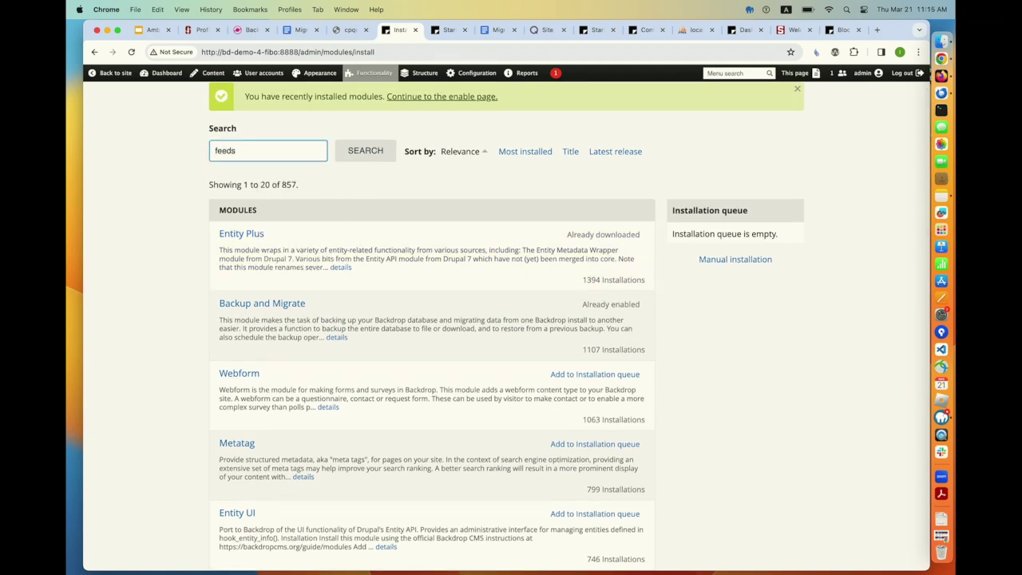
pyautogui.press('Return')
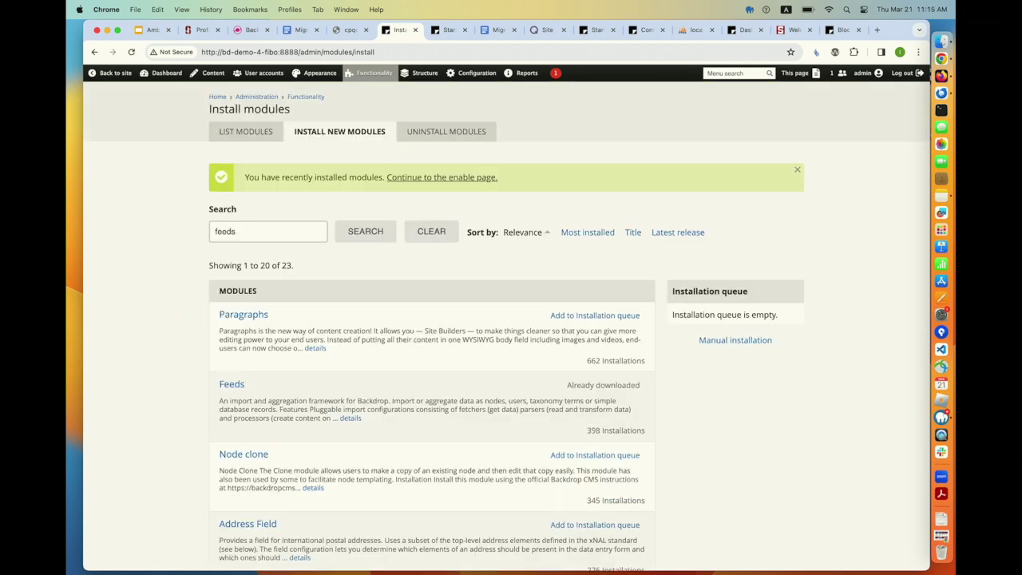
pyautogui.scroll(-2, 335, 302)
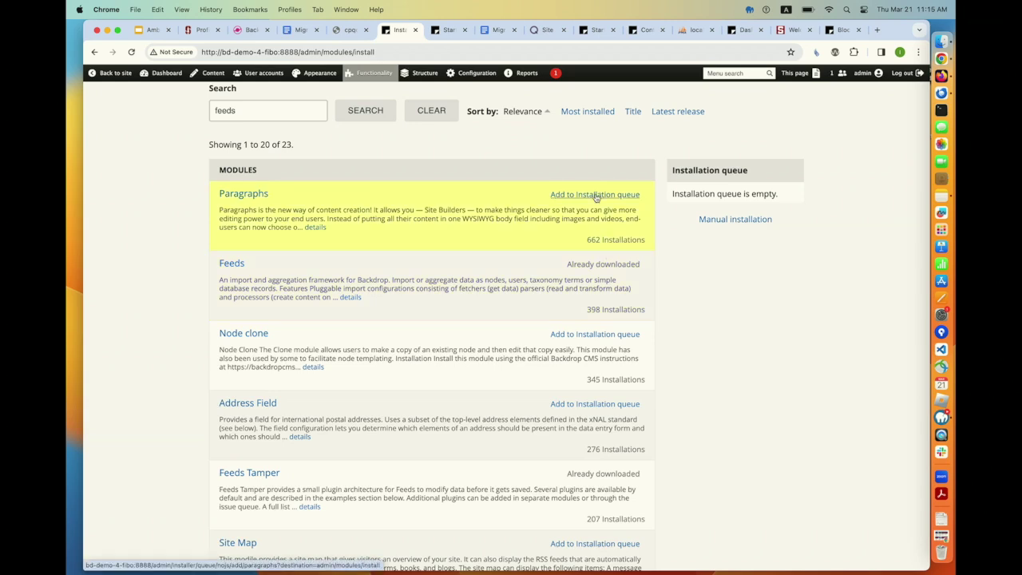
pyautogui.scroll(2, 481, 316)
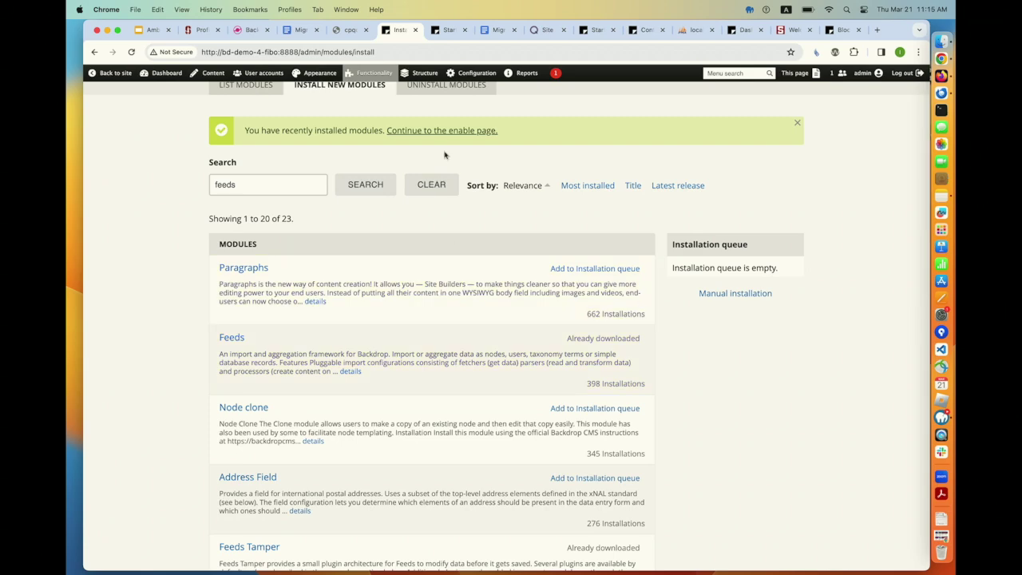
# Open the enable page for the recently installed modules and examine the modules offered there
pyautogui.click(432, 88)
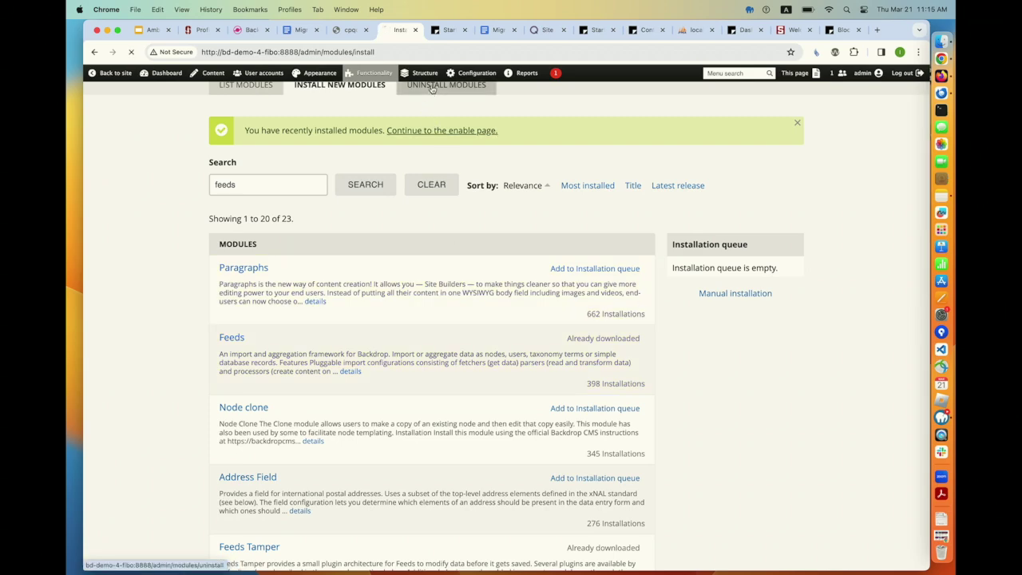
pyautogui.click(337, 136)
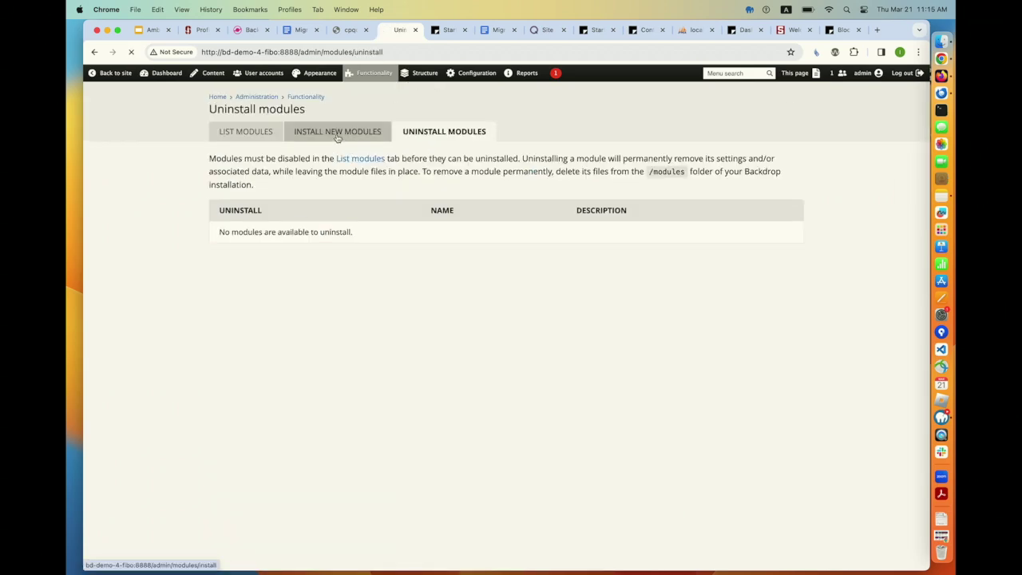
pyautogui.click(439, 177)
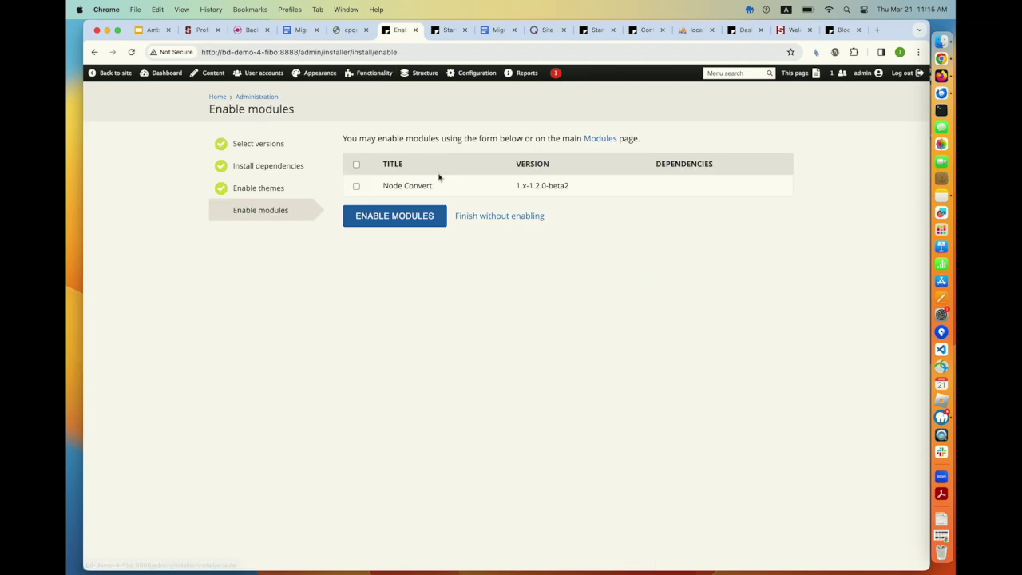
pyautogui.click(356, 188)
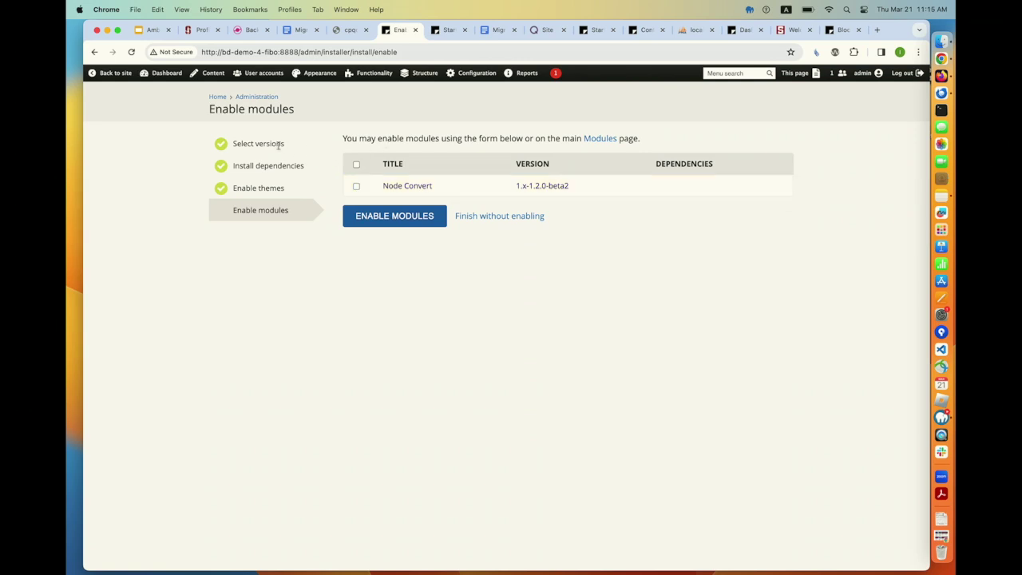
# Return to the Install modules page, then view the list of the site's existing modules
pyautogui.moveTo(425, 75)
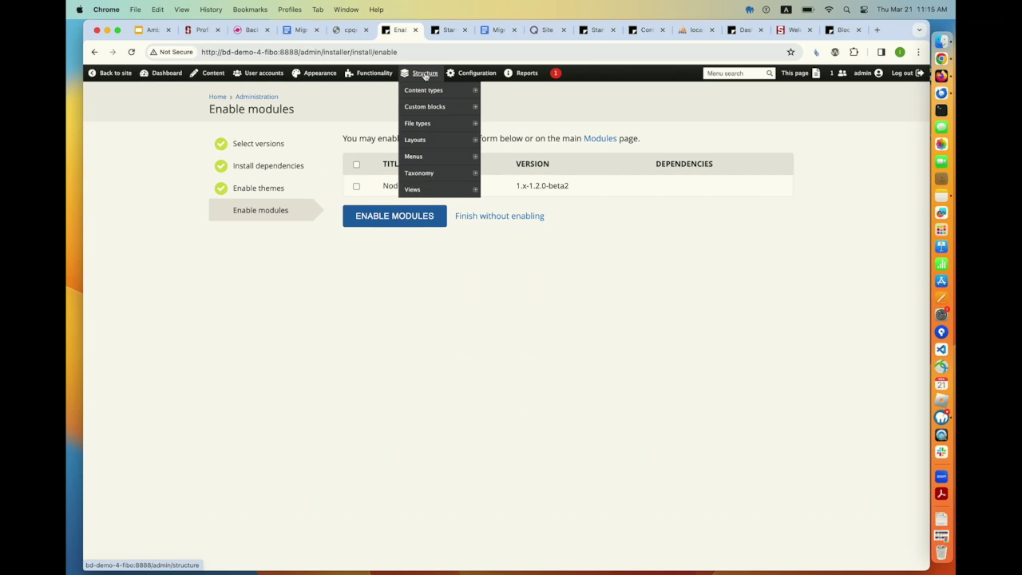
pyautogui.moveTo(375, 76)
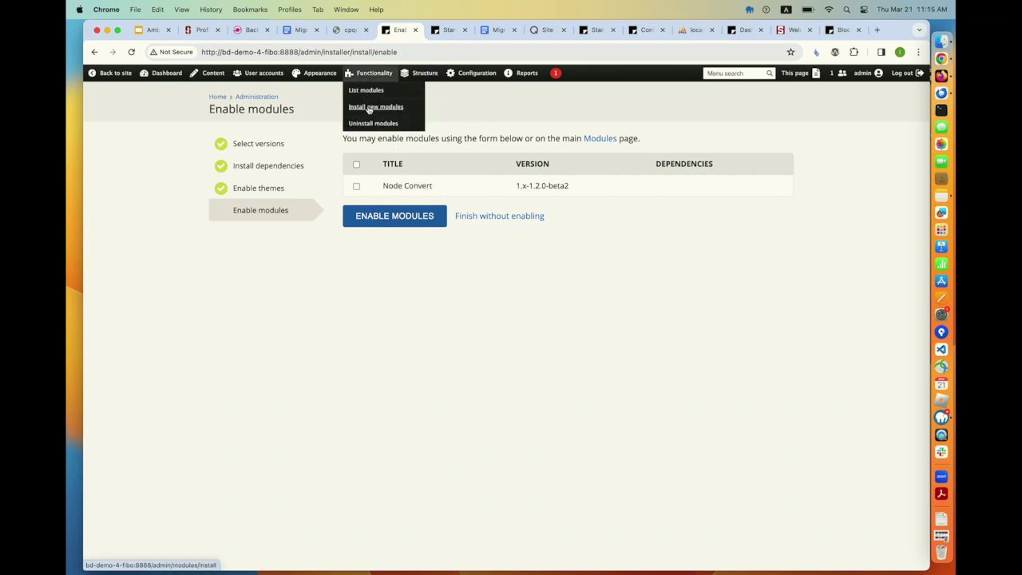
pyautogui.click(369, 108)
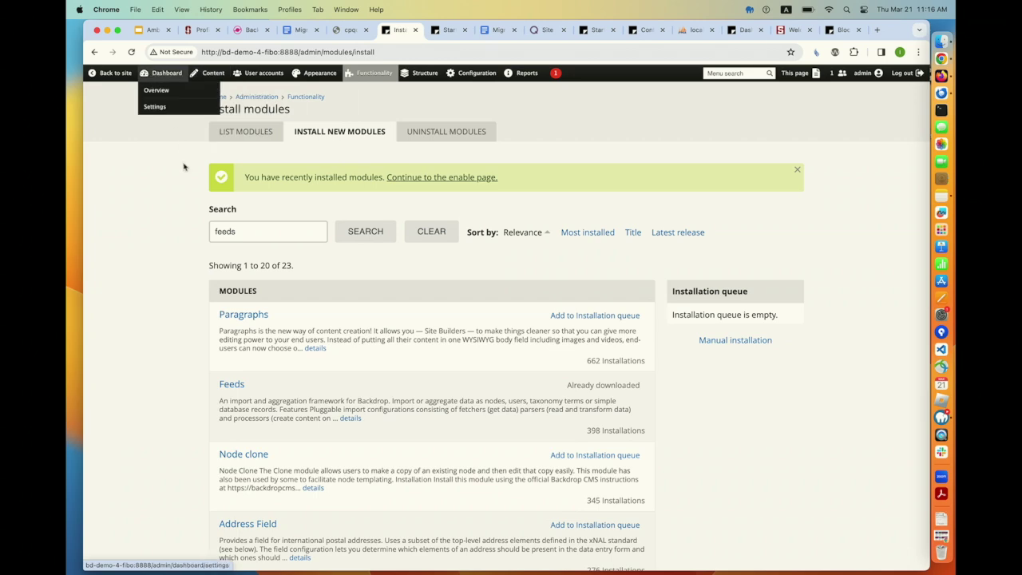
pyautogui.click(240, 134)
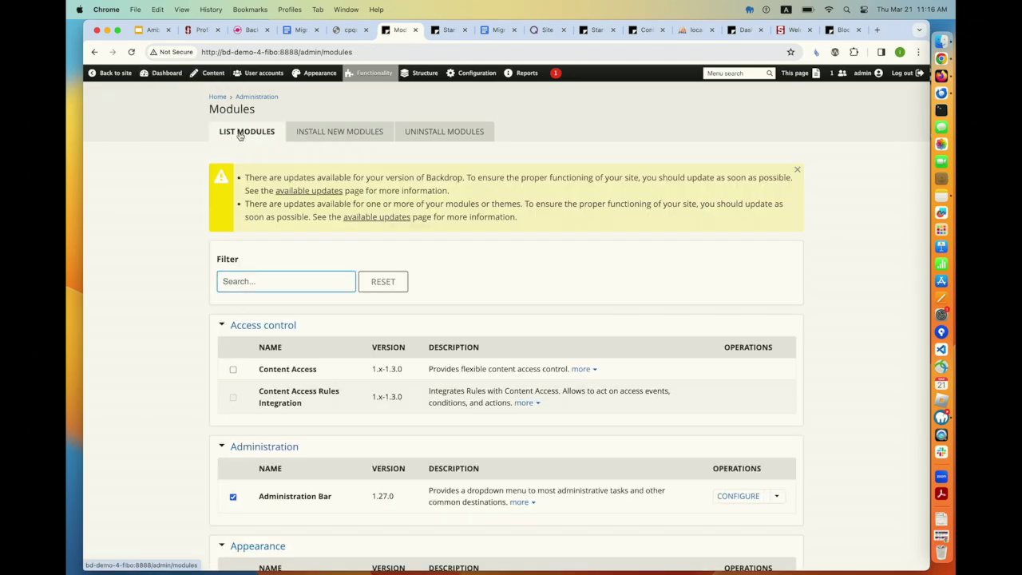
# Glance at the "Live demo" slide in Google Slides, then return to the Backdrop site and search its installable modules for "d2b"
pyautogui.click(155, 32)
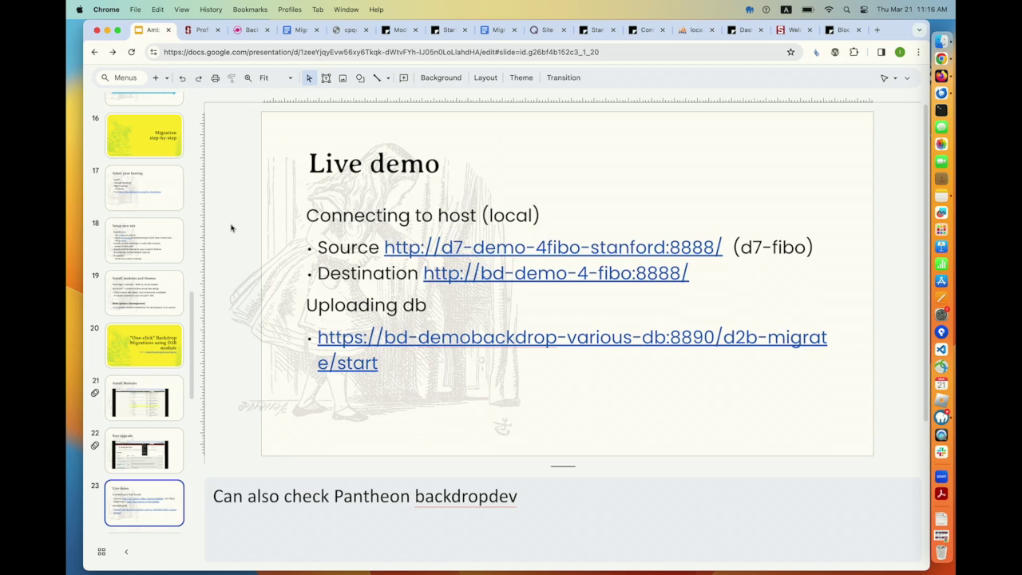
pyautogui.click(400, 30)
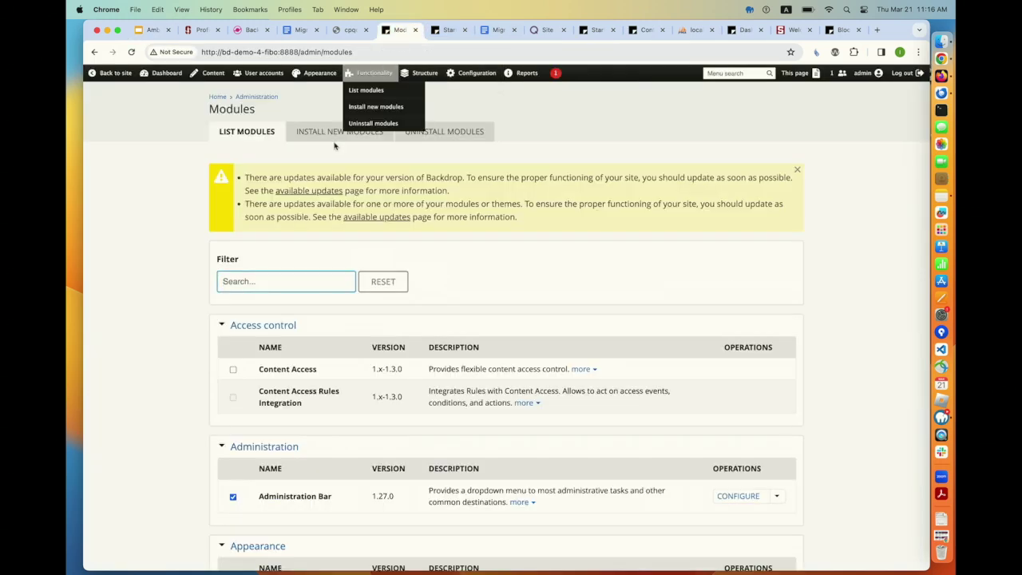
pyautogui.click(331, 133)
pyautogui.doubleClick(226, 230)
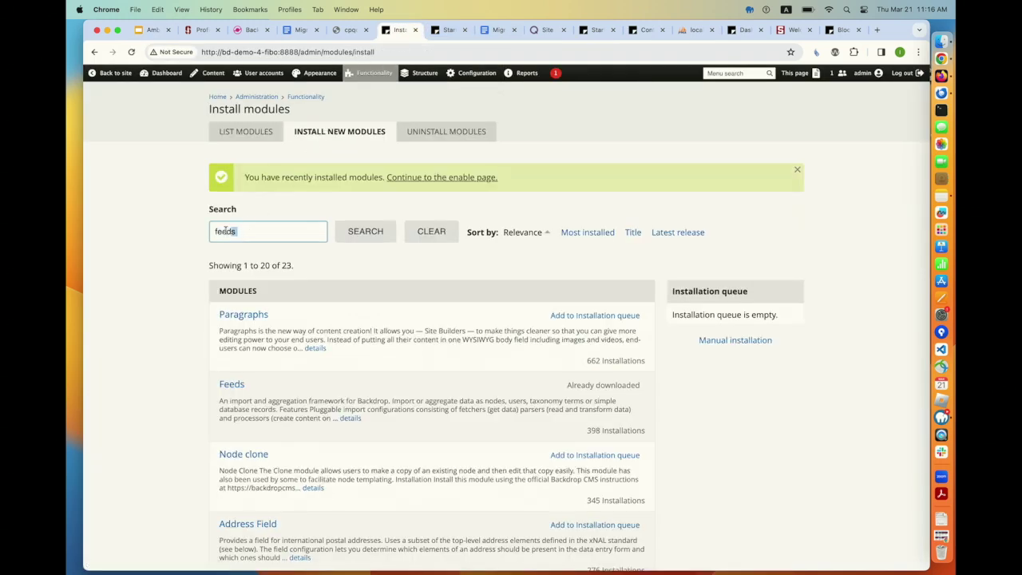
pyautogui.write('d2b')
pyautogui.press('Return')
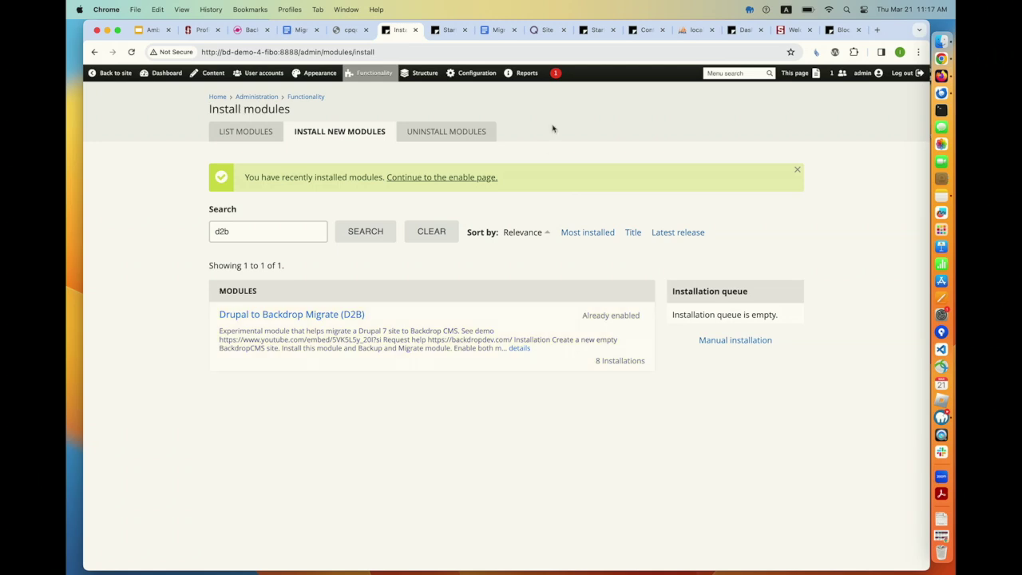
# Open the Drupal to Backdrop Migrate configuration page and continue to its Source database stage
pyautogui.moveTo(466, 76)
pyautogui.moveTo(467, 191)
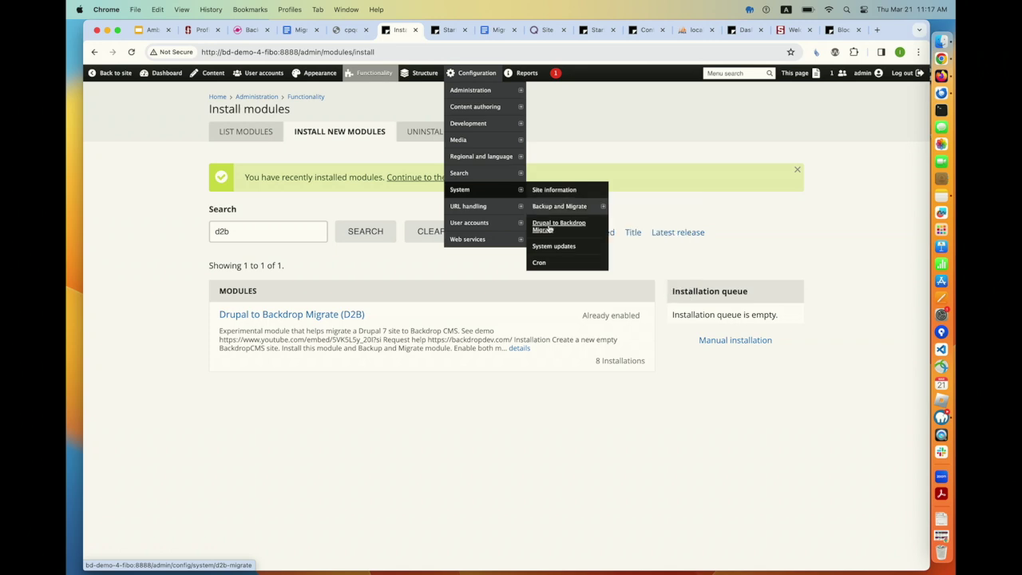
pyautogui.click(550, 228)
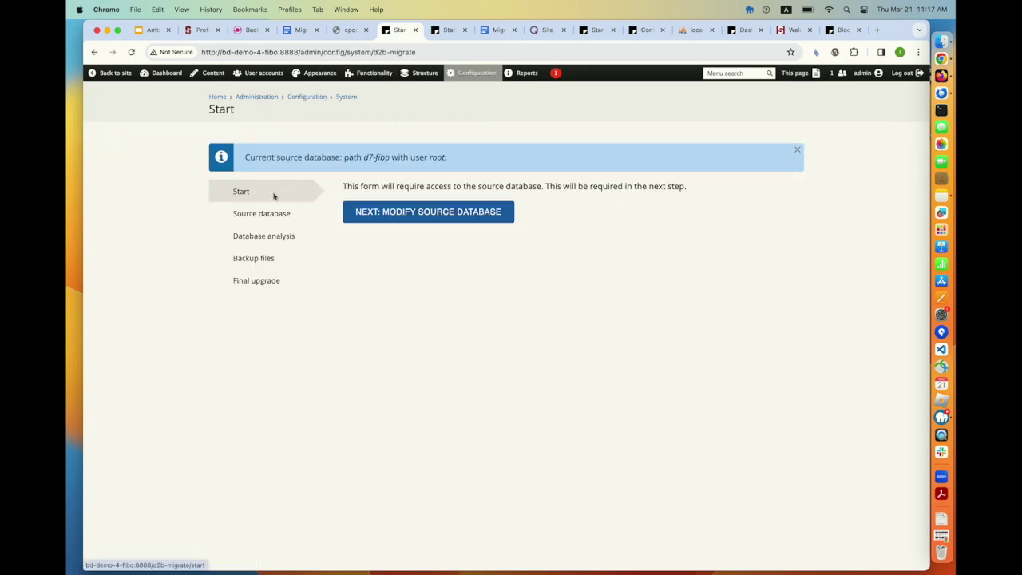
pyautogui.click(414, 213)
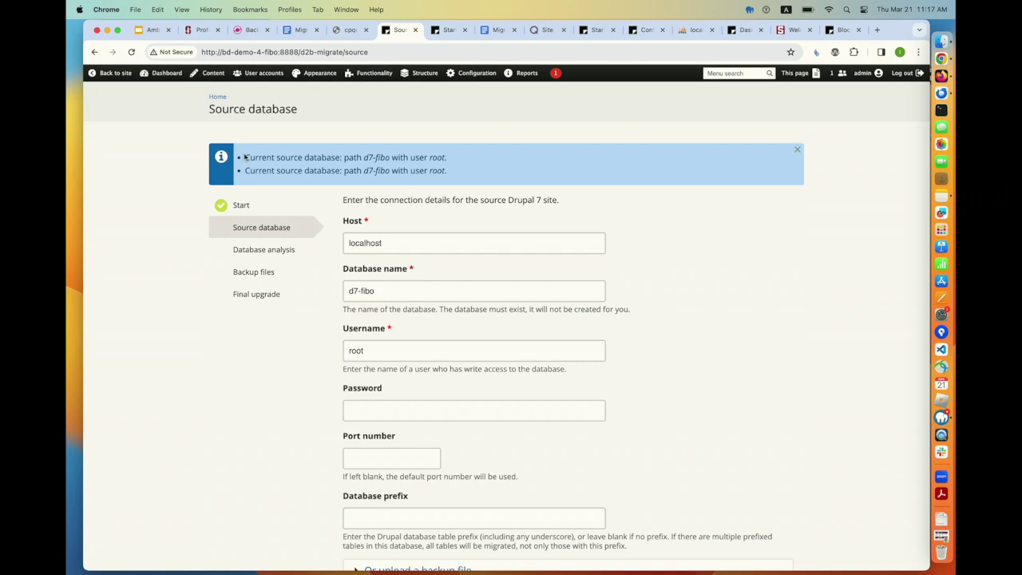
# Examine the source database notice and connection fields, and expand the option to upload a backup file
pyautogui.moveTo(244, 157); pyautogui.dragTo(453, 184)
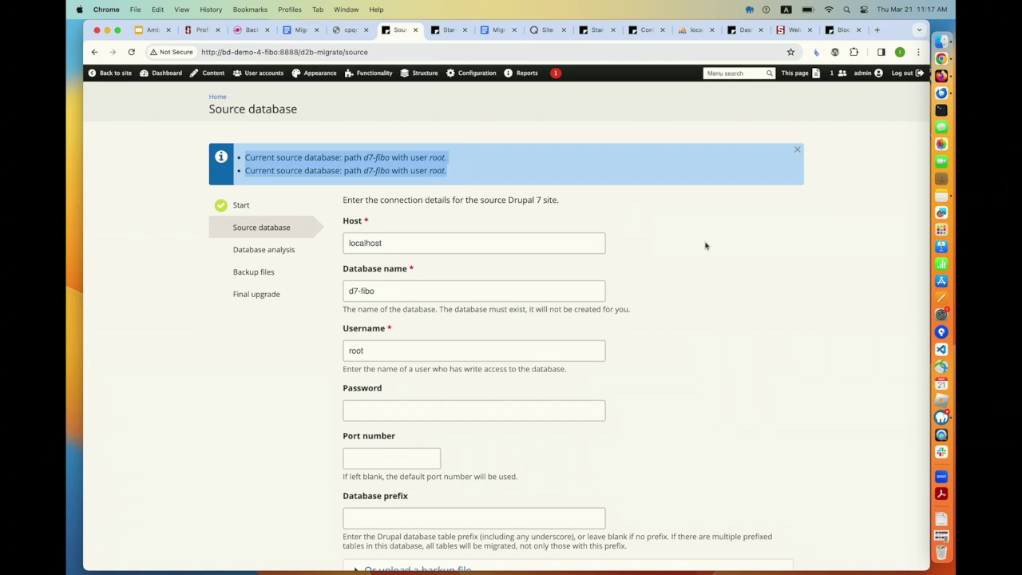
pyautogui.scroll(-2, 704, 246)
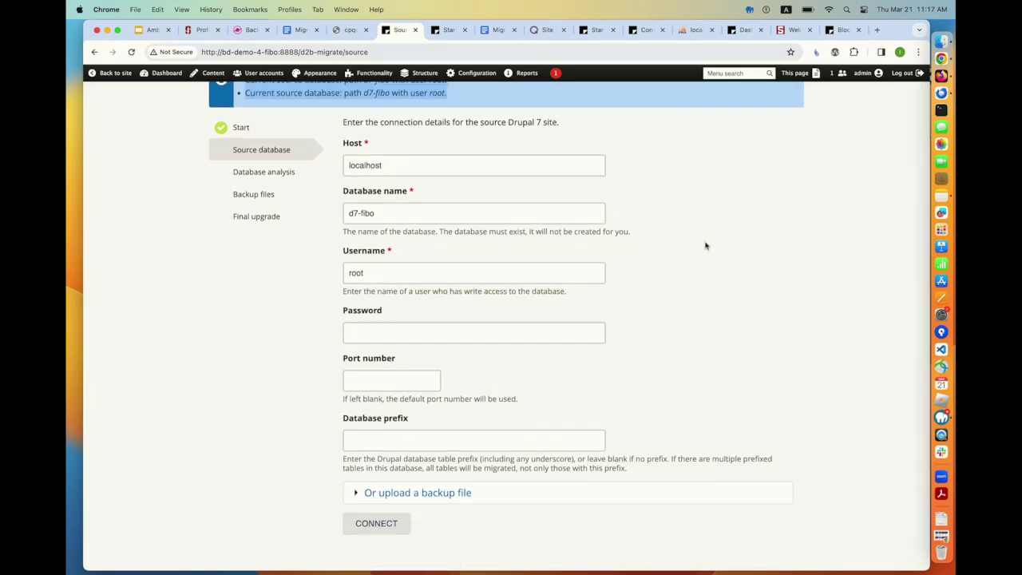
pyautogui.scroll(-1, 704, 245)
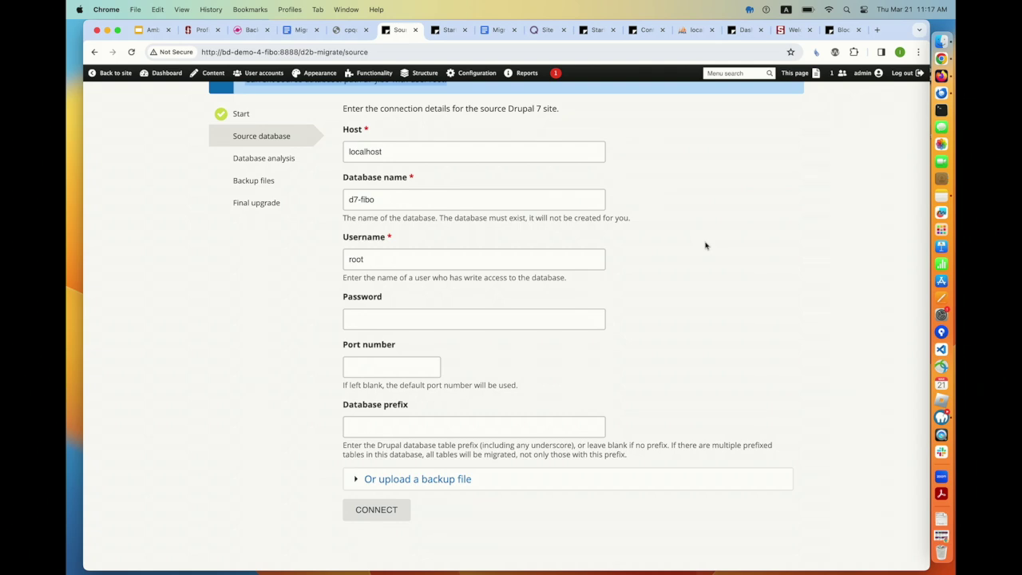
pyautogui.click(404, 481)
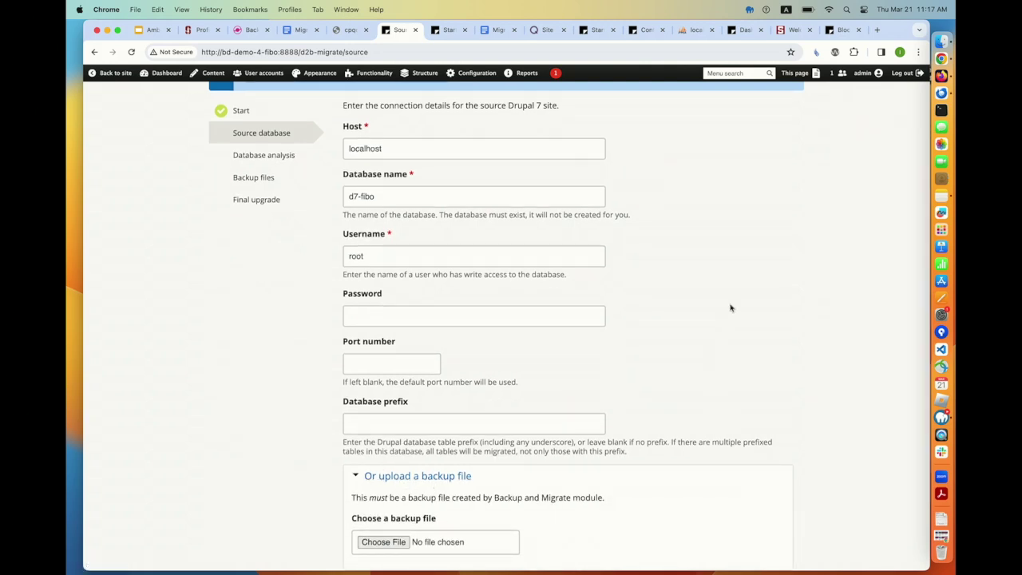
pyautogui.scroll(-2, 729, 305)
pyautogui.scroll(5, 249, 377)
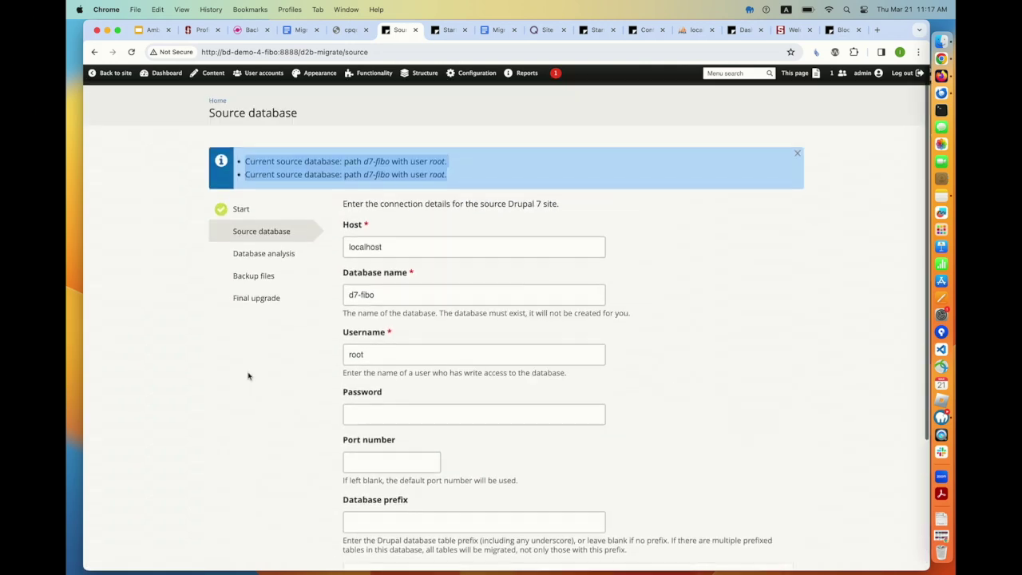
# Go to the Database analysis stage and update the project data for the modules of the source site
pyautogui.click(269, 229)
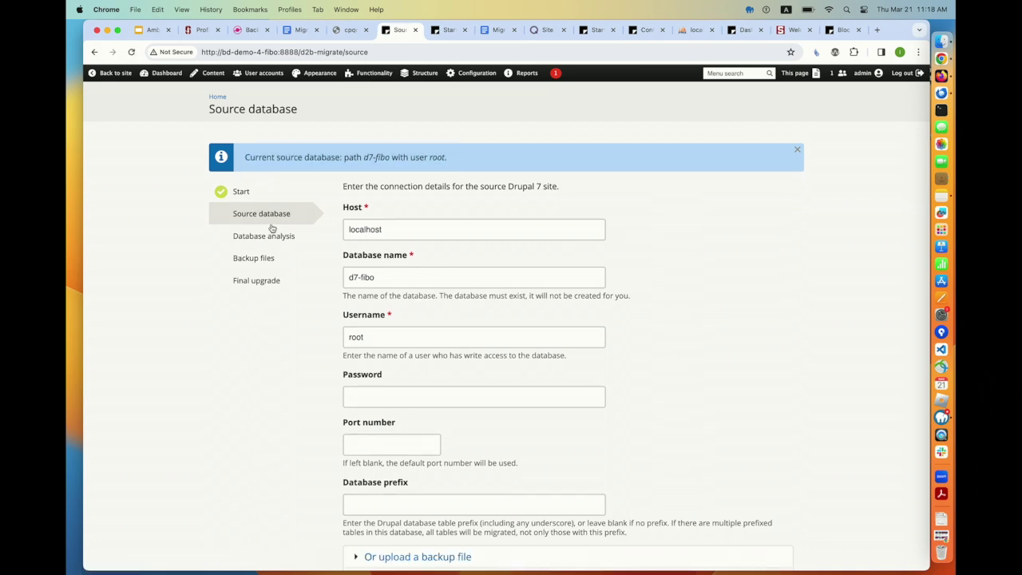
pyautogui.click(266, 239)
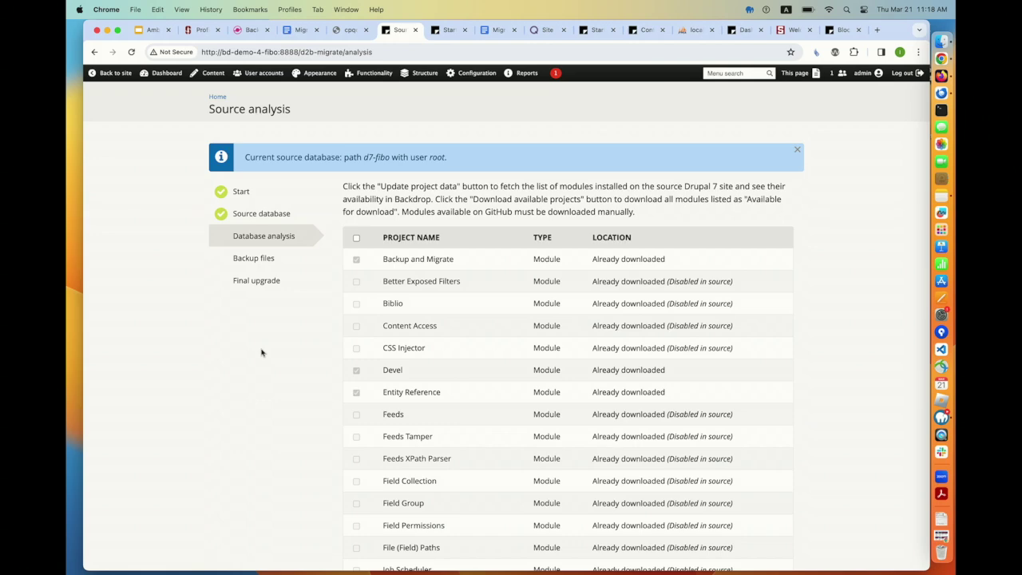
pyautogui.scroll(-15, 261, 352)
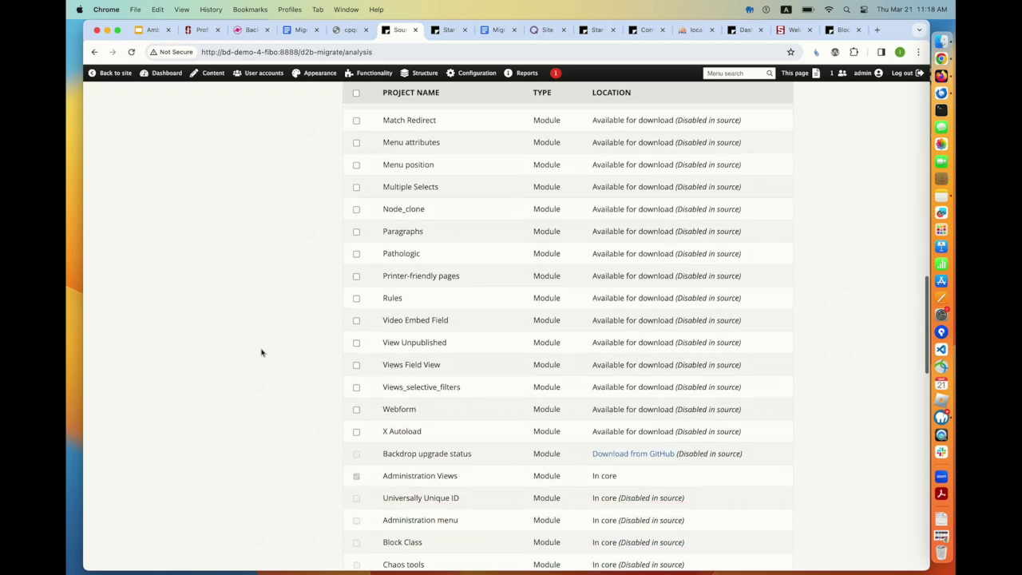
pyautogui.scroll(-10, 261, 352)
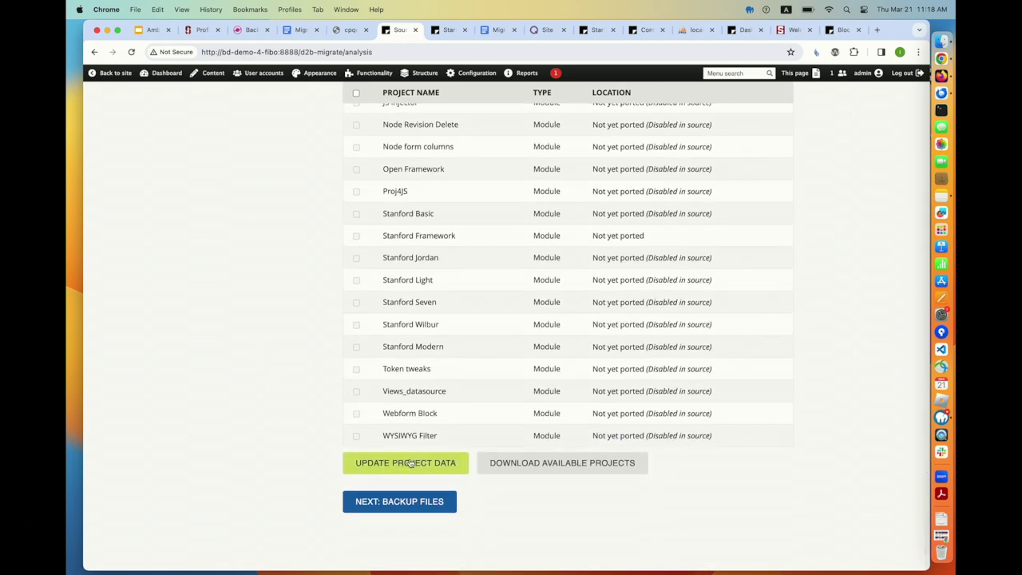
pyautogui.click(410, 463)
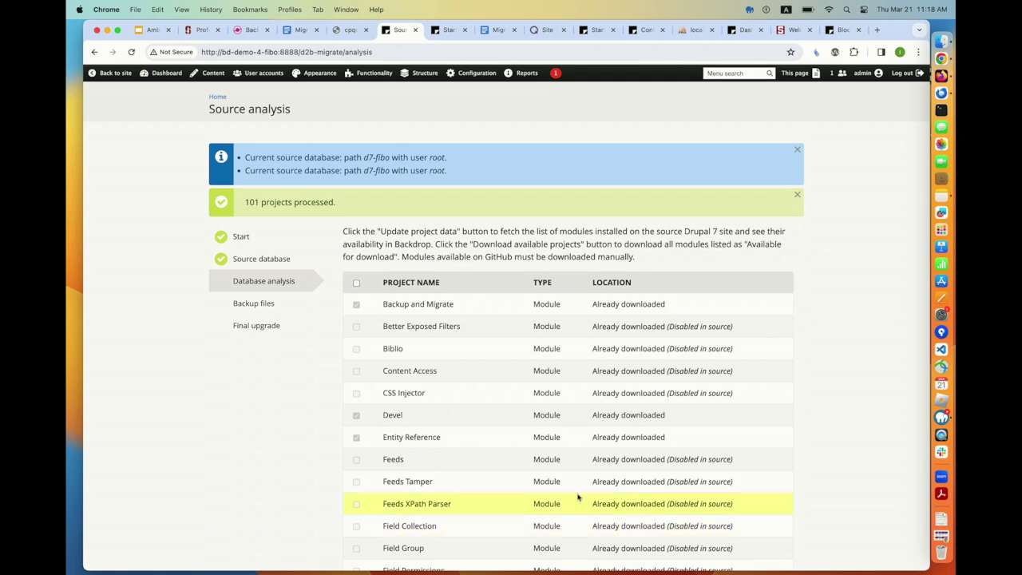
# Examine the already downloaded modules in the source analysis table and their disabled-in-source notes
pyautogui.scroll(-1, 687, 320)
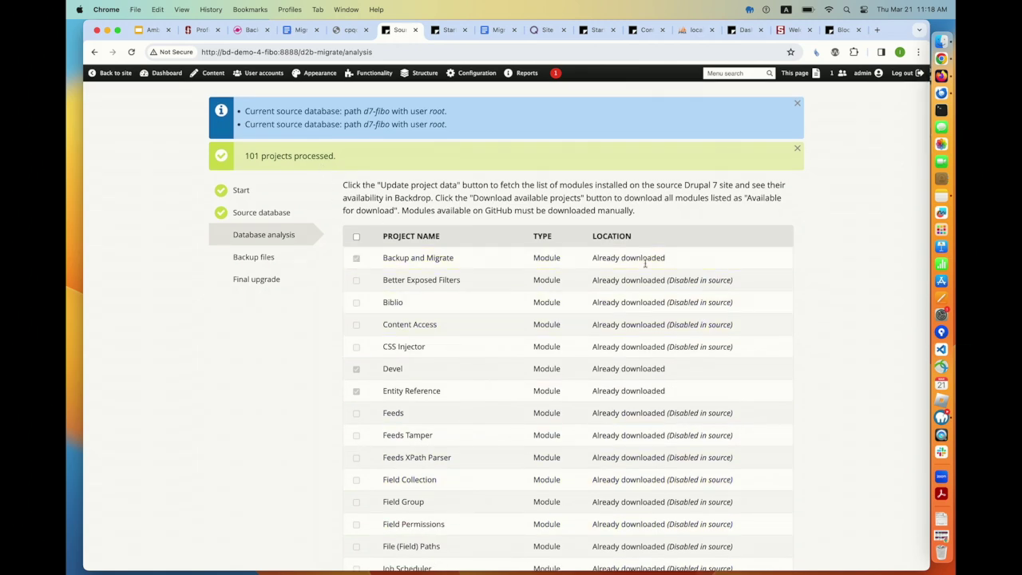
pyautogui.scroll(-1, 722, 299)
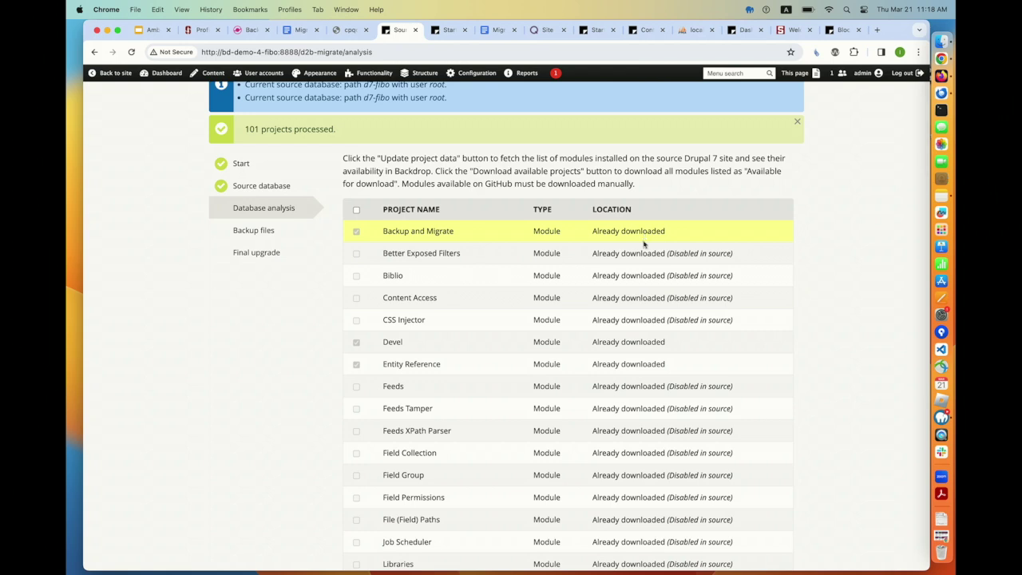
pyautogui.moveTo(637, 364); pyautogui.dragTo(786, 365)
pyautogui.click(756, 257)
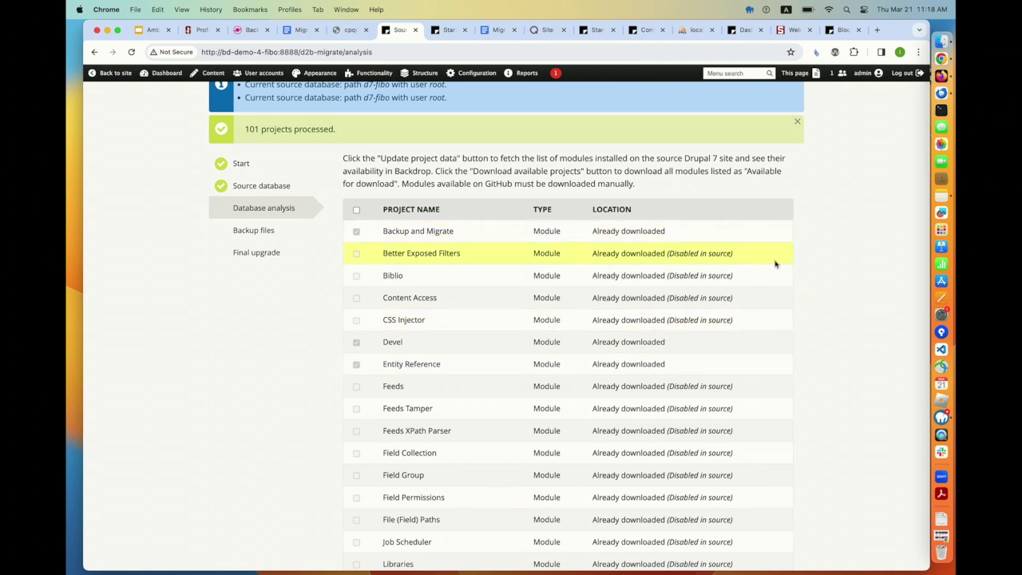
pyautogui.scroll(-2, 776, 264)
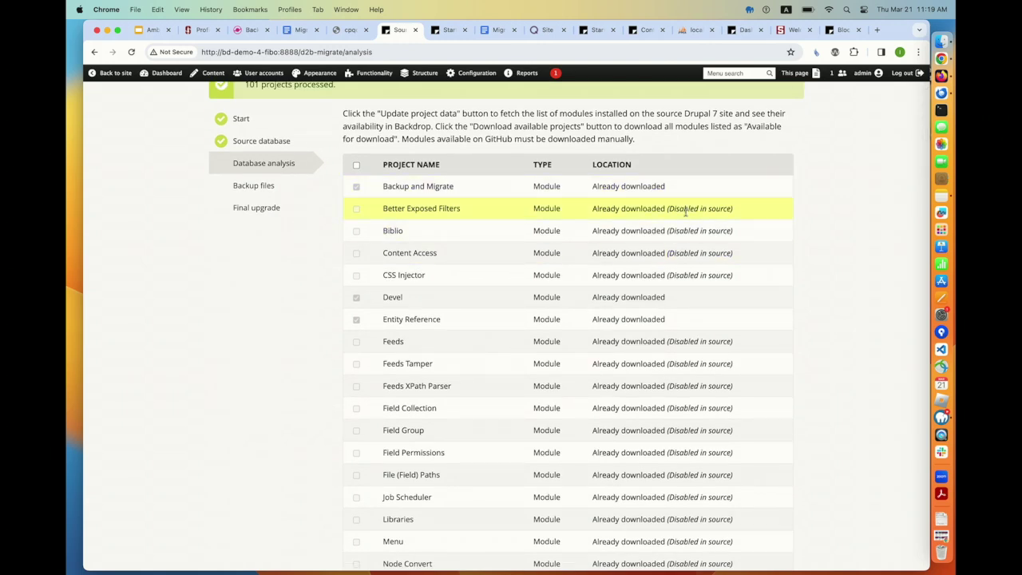
pyautogui.scroll(-4, 791, 249)
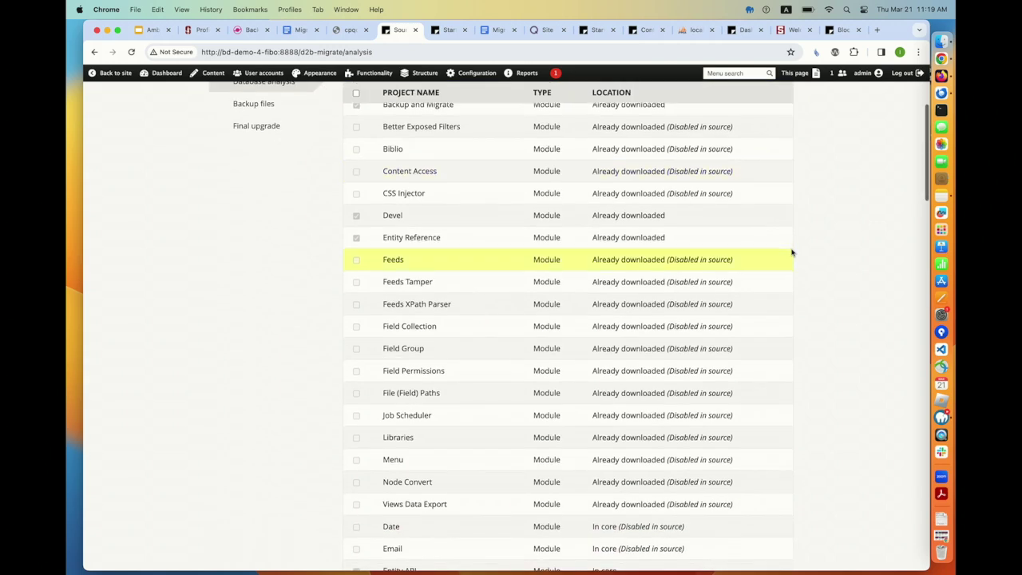
pyautogui.moveTo(374, 73)
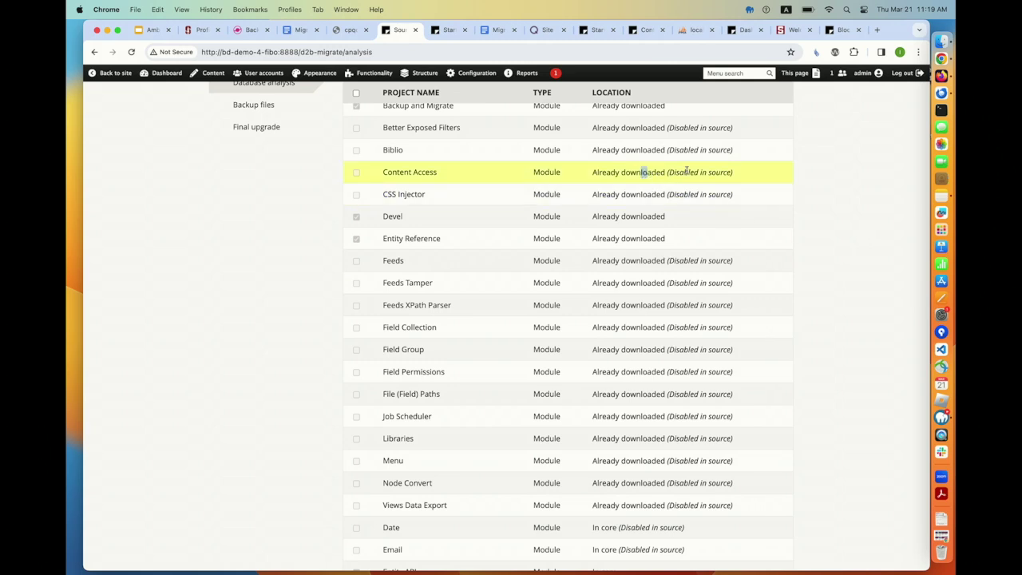
# Examine the modules available for download in the source analysis table, down to the one hosted on GitHub
pyautogui.scroll(-3, 839, 205)
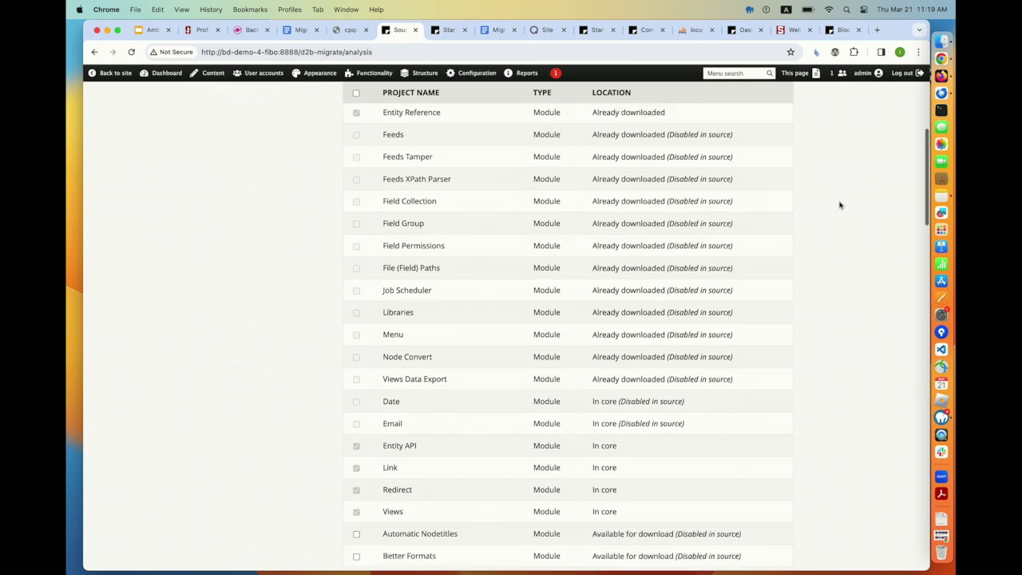
pyautogui.scroll(-5, 839, 206)
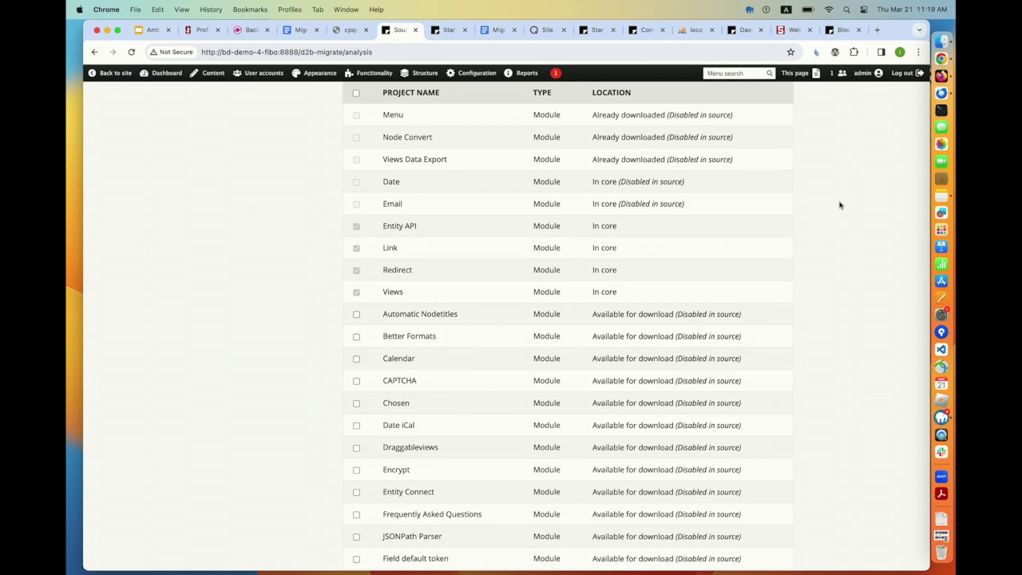
pyautogui.scroll(1, 839, 206)
pyautogui.scroll(-1, 839, 206)
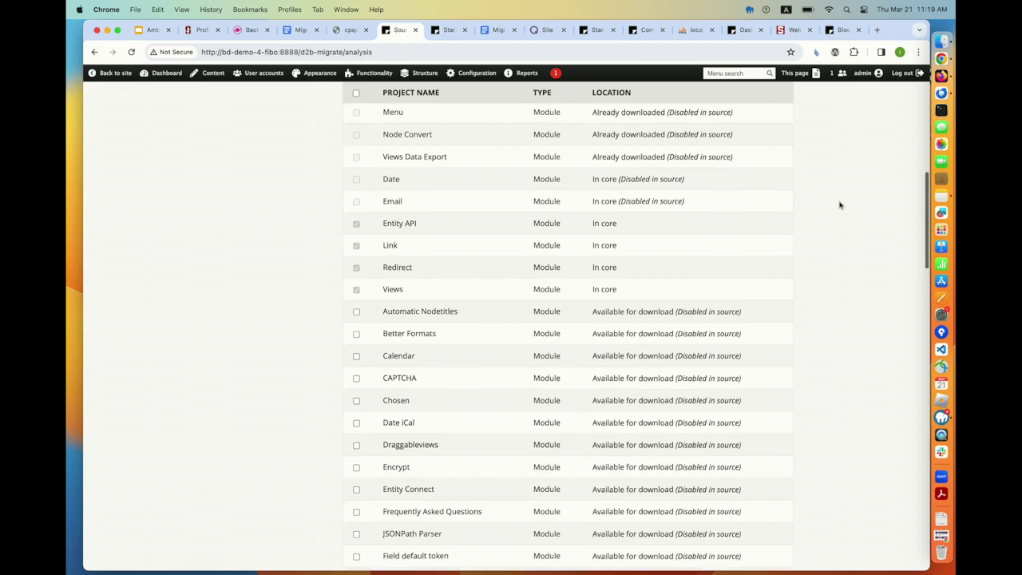
pyautogui.scroll(-5, 839, 206)
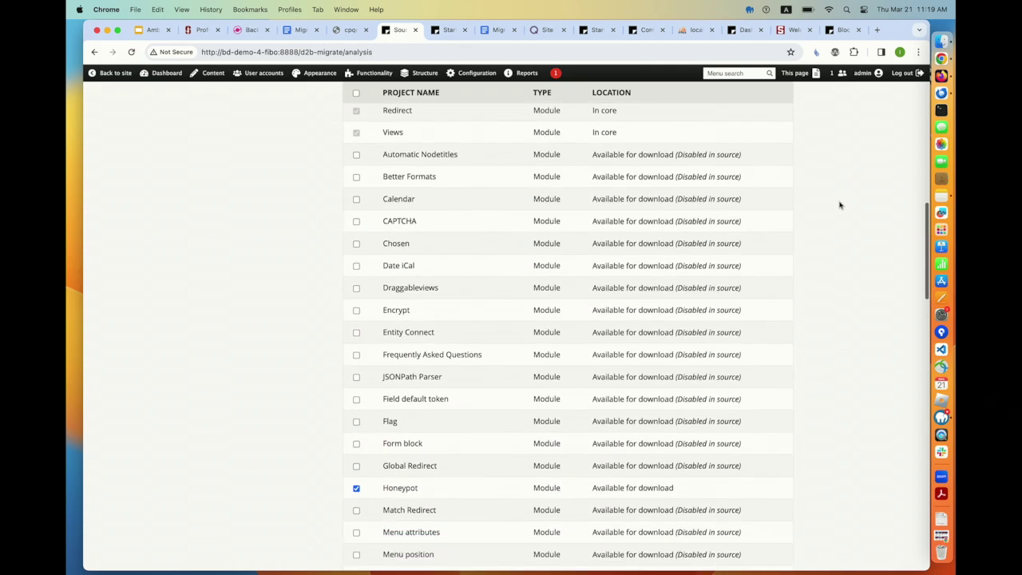
pyautogui.scroll(1, 839, 205)
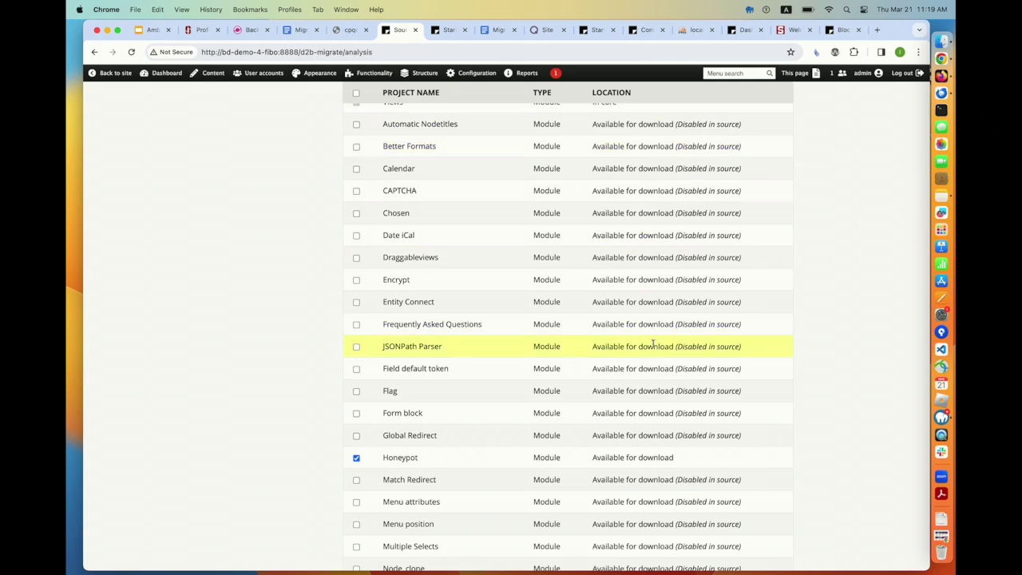
pyautogui.scroll(-2, 791, 397)
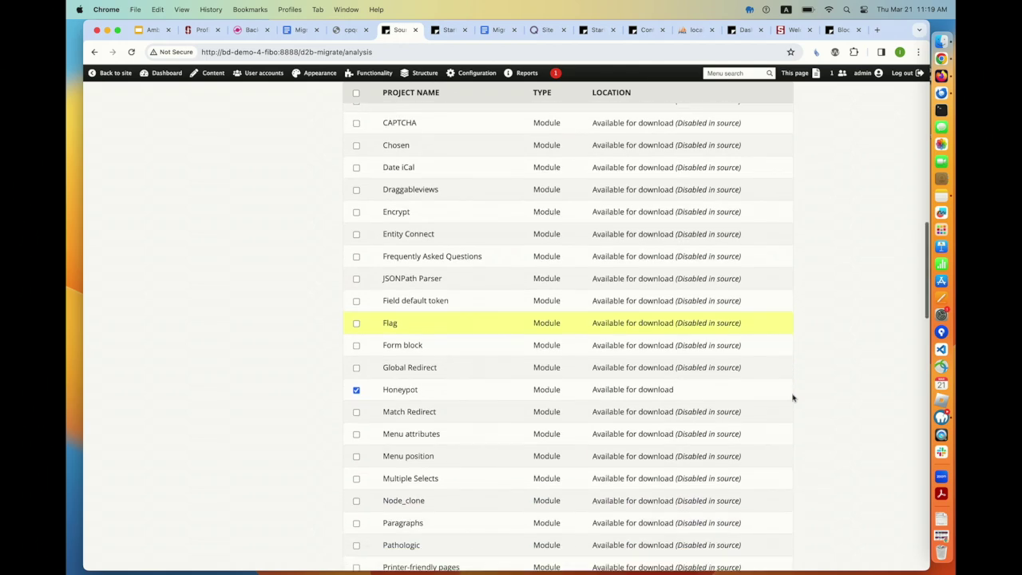
pyautogui.scroll(-8, 793, 397)
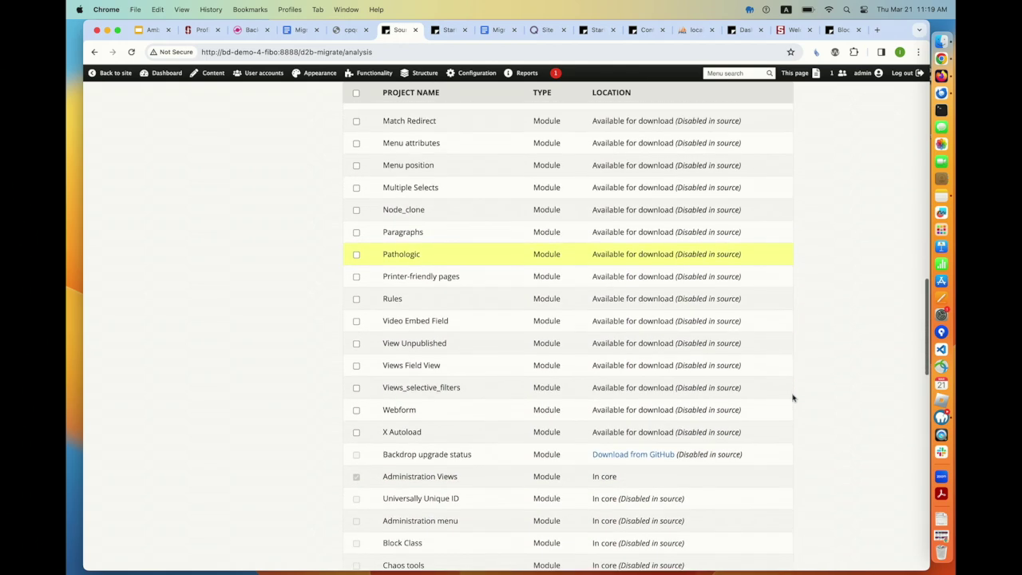
pyautogui.scroll(-1, 792, 397)
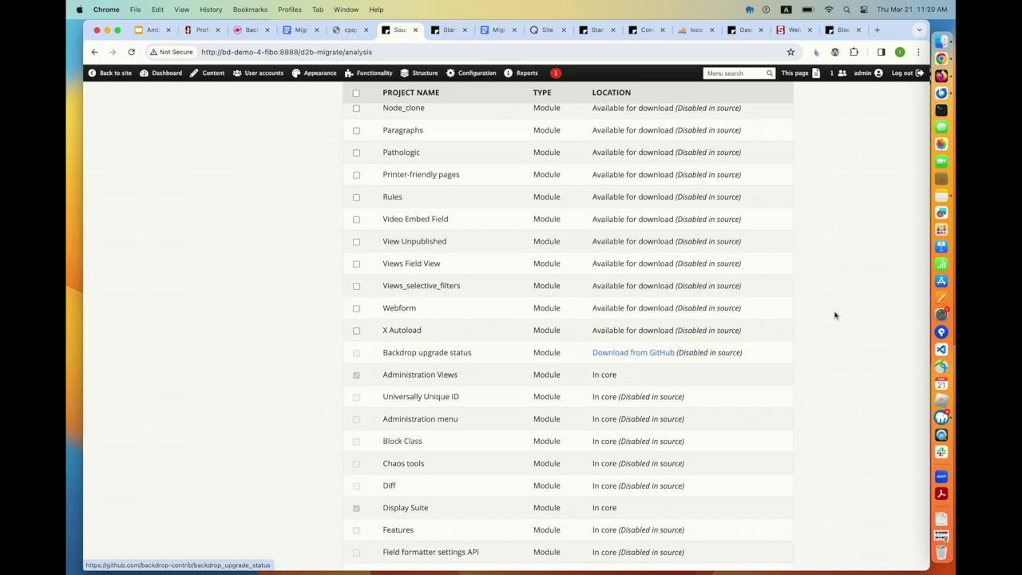
# Examine the in-core and not-yet-ported modules through to the end of the source analysis table
pyautogui.scroll(-5, 811, 312)
pyautogui.scroll(-4, 813, 313)
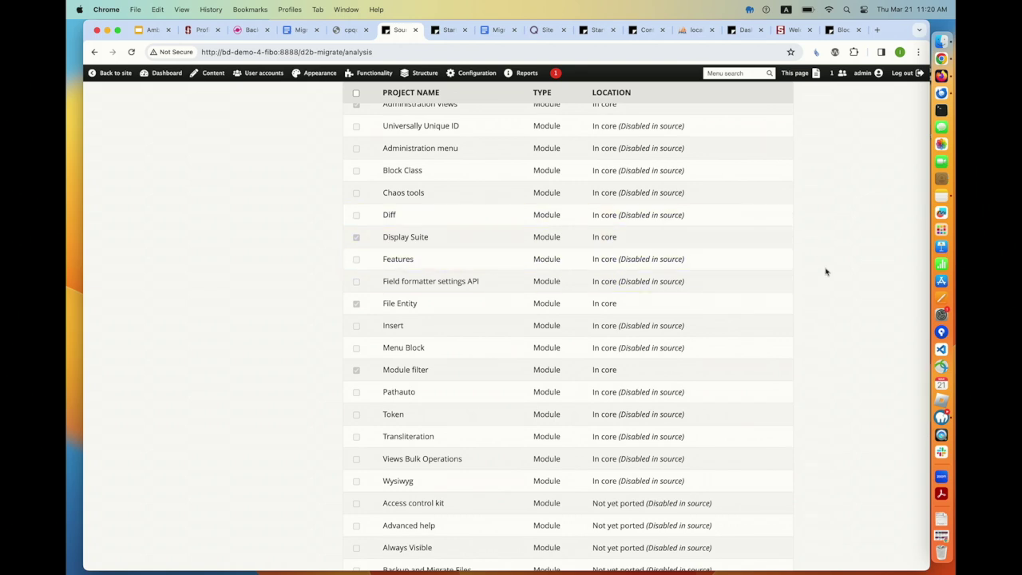
pyautogui.scroll(-8, 825, 272)
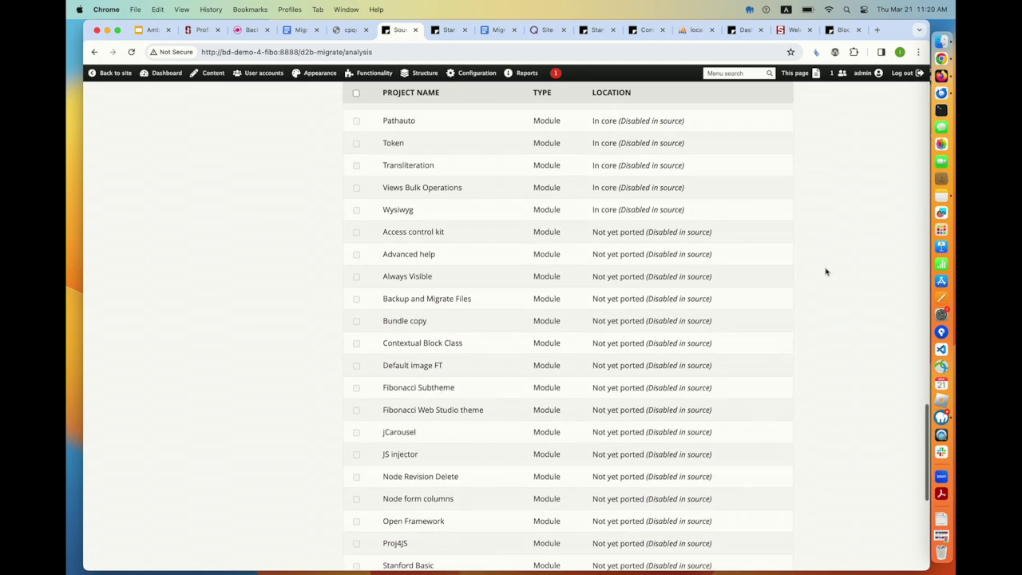
pyautogui.scroll(2, 825, 272)
pyautogui.scroll(-1, 825, 272)
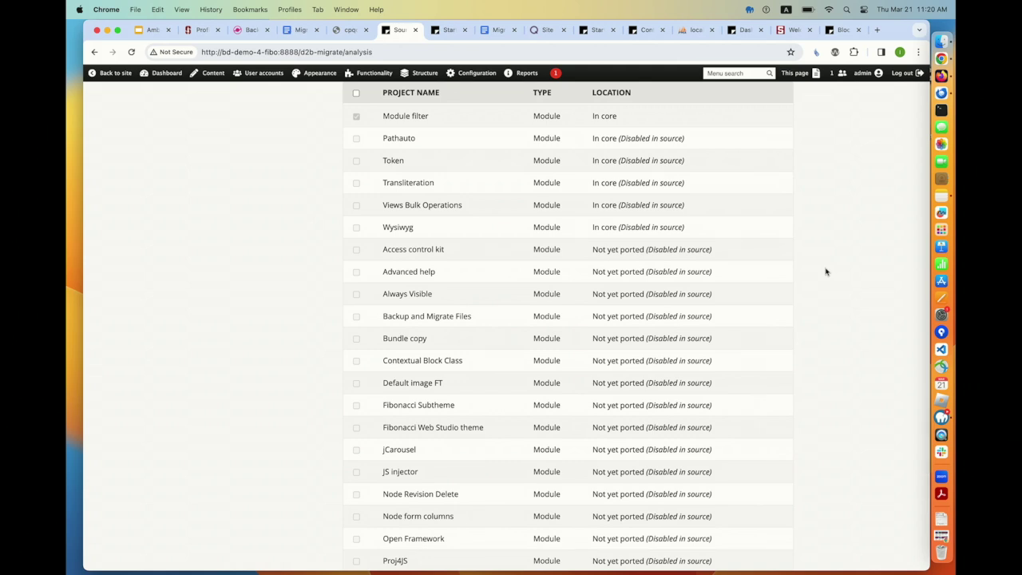
pyautogui.scroll(-3, 825, 272)
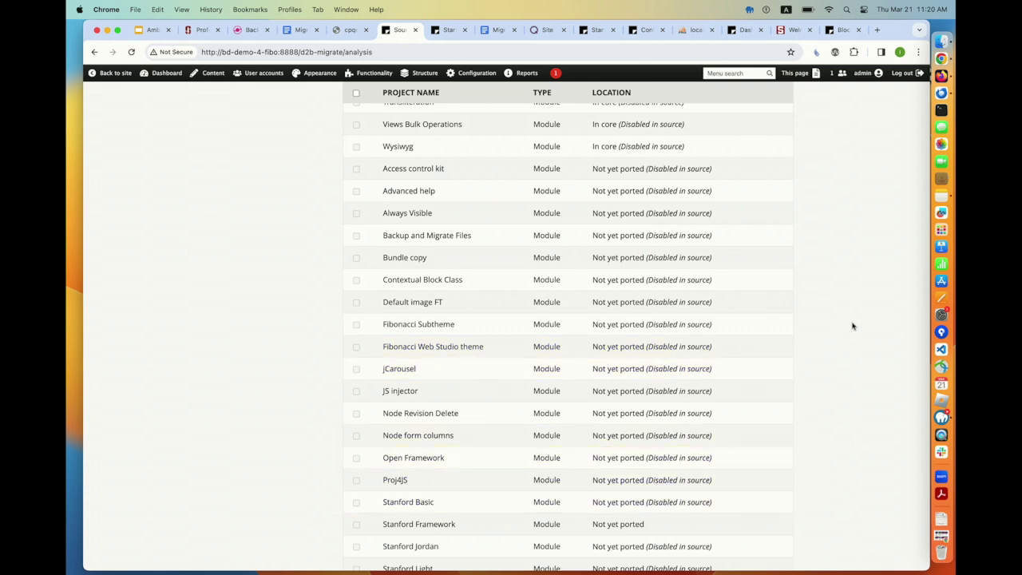
pyautogui.scroll(-8, 853, 324)
pyautogui.scroll(-2, 851, 327)
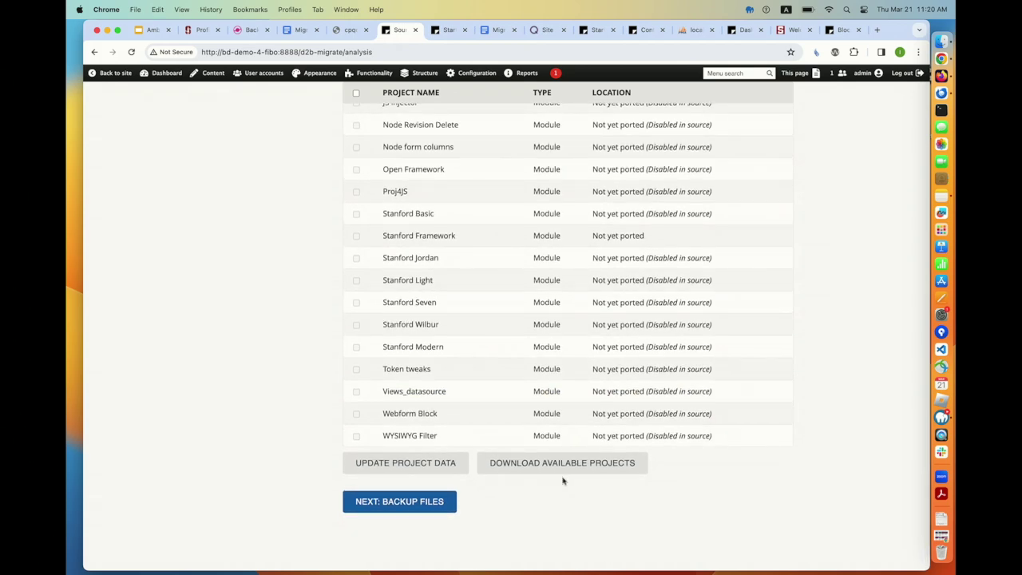
# Select all downloadable projects in the source analysis table at once and check the resulting selection
pyautogui.scroll(20, 258, 197)
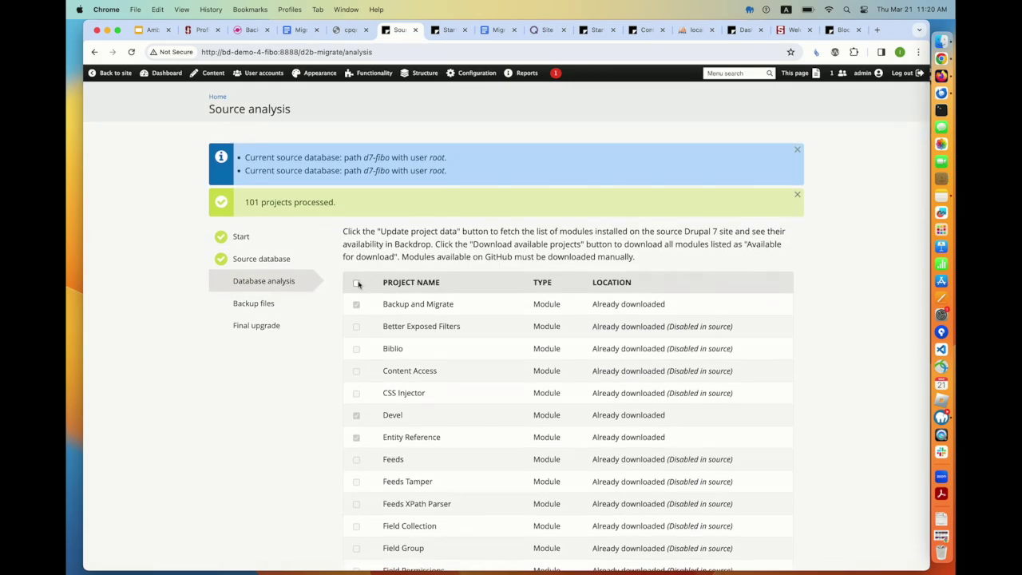
pyautogui.click(357, 283)
pyautogui.scroll(-5, 302, 358)
pyautogui.scroll(-4, 302, 358)
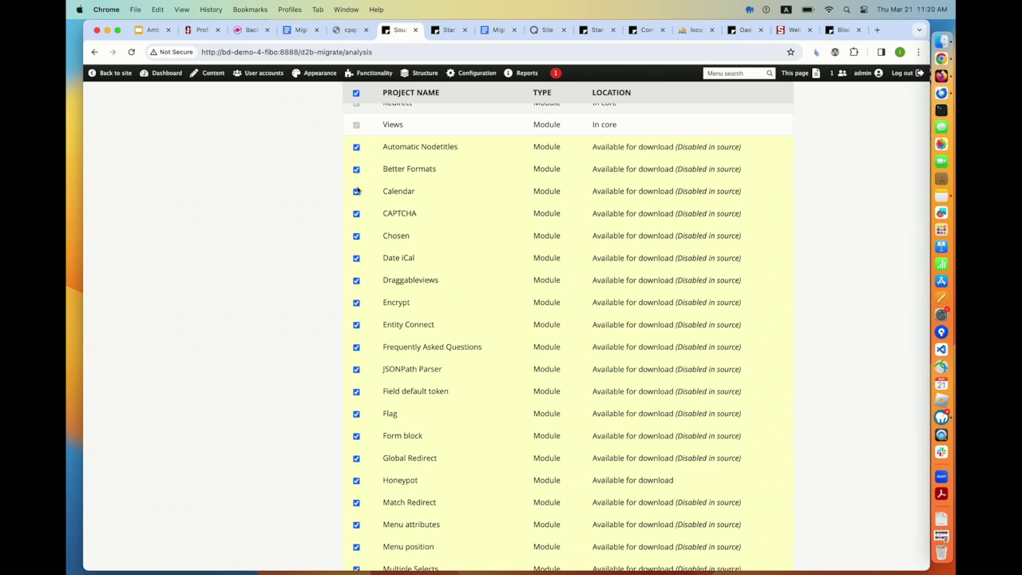
# Deselect Date iCal, Draggableviews, Encrypt, Frequently Asked Questions and JSONPath Parser from the projects to download
pyautogui.click(356, 258)
pyautogui.click(356, 281)
pyautogui.click(356, 303)
pyautogui.click(356, 347)
pyautogui.click(356, 370)
pyautogui.scroll(-3, 357, 371)
pyautogui.scroll(-2, 358, 372)
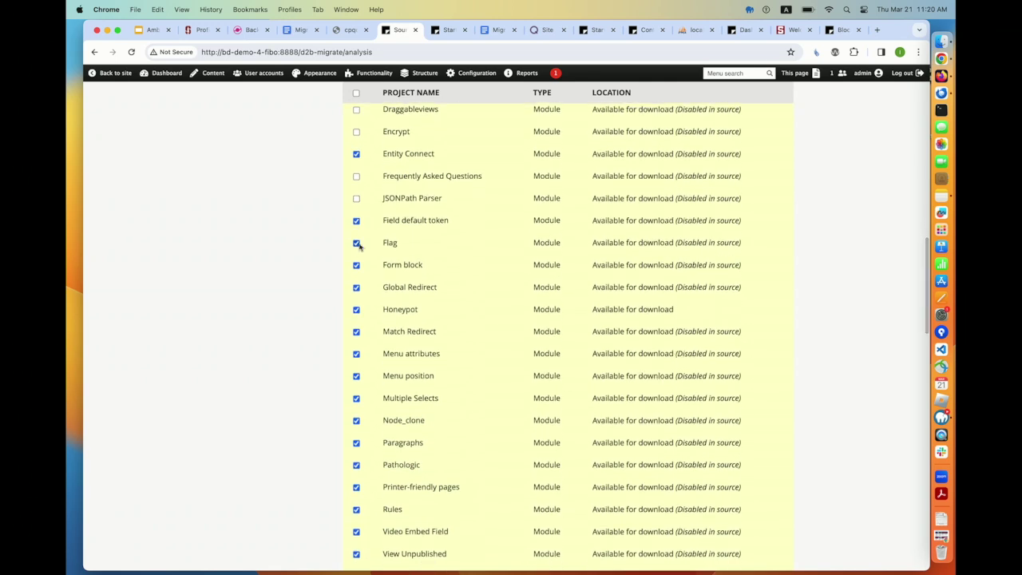
# Clear the project selection in the source analysis table, select only Flag and download it
pyautogui.click(356, 265)
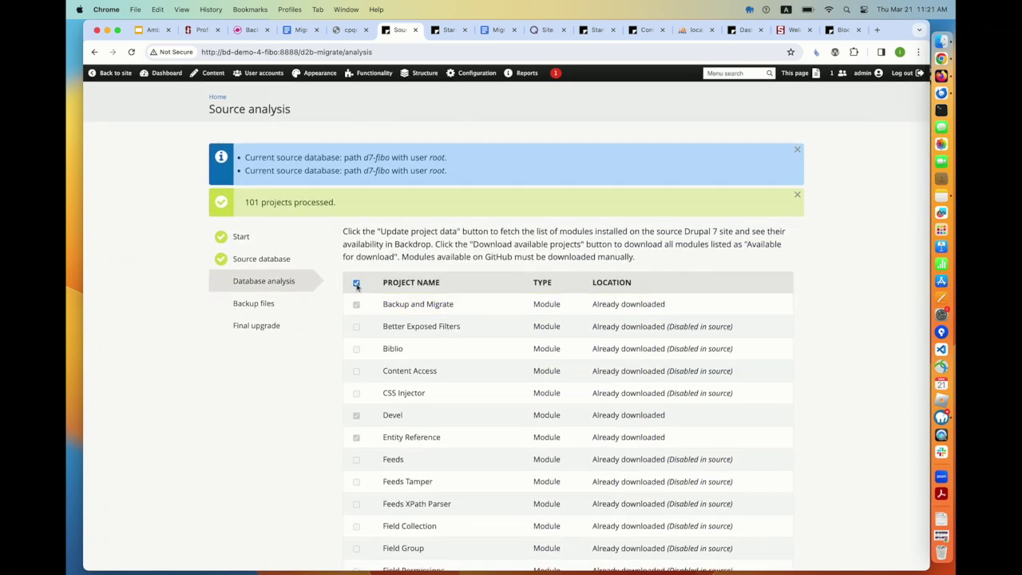
pyautogui.scroll(-15, 357, 287)
pyautogui.scroll(-4, 357, 287)
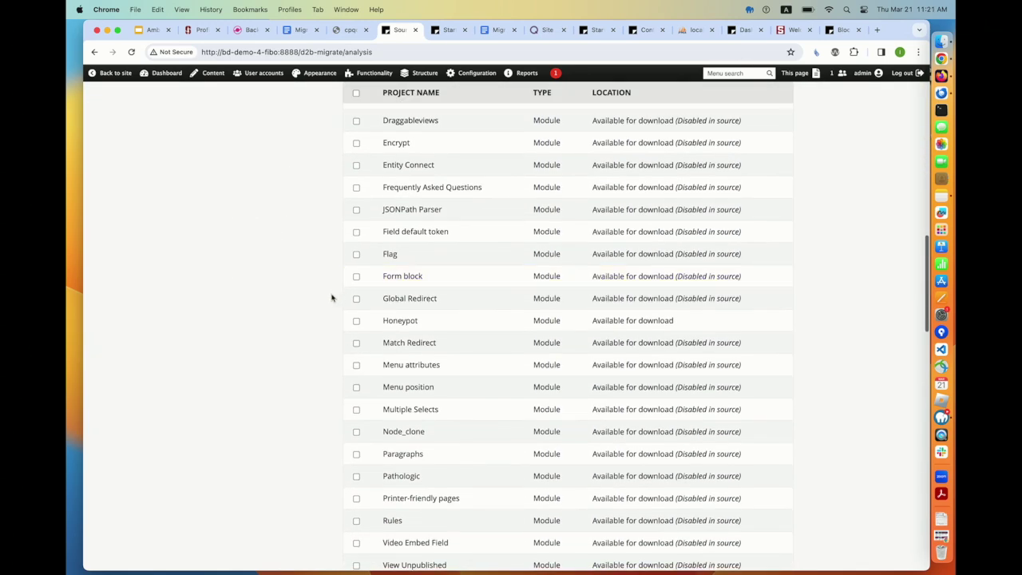
pyautogui.click(356, 254)
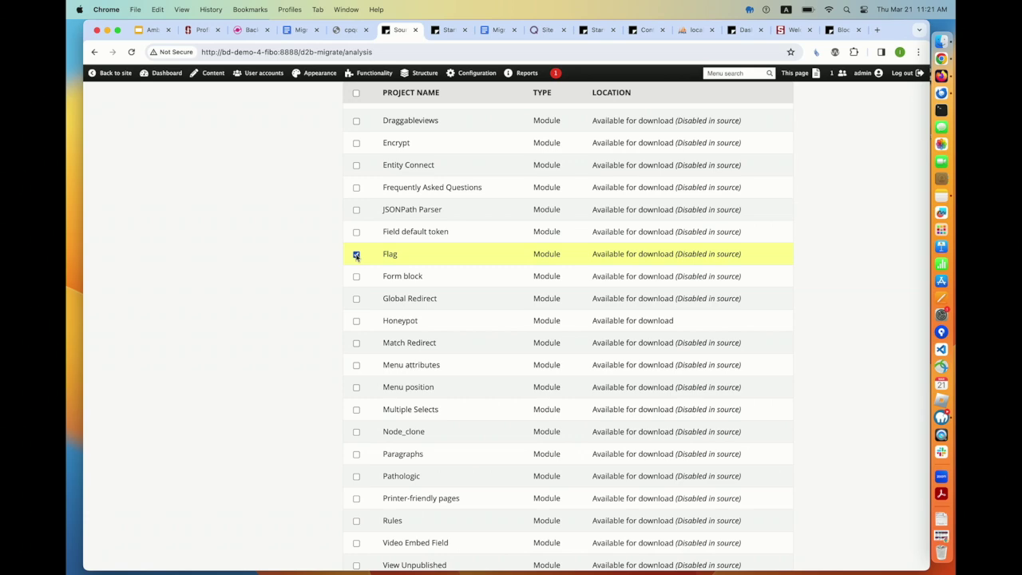
pyautogui.scroll(-15, 465, 322)
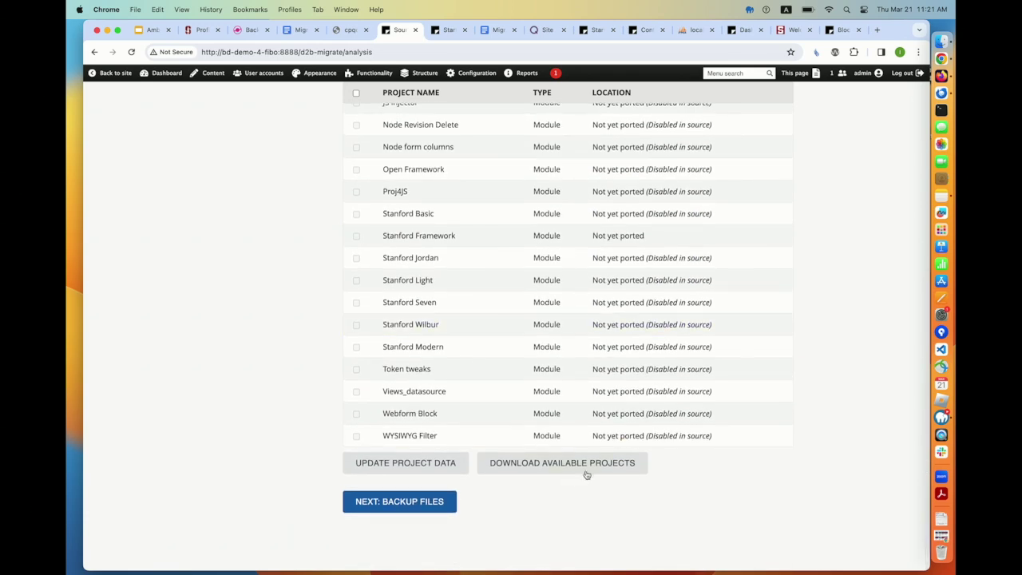
pyautogui.click(592, 466)
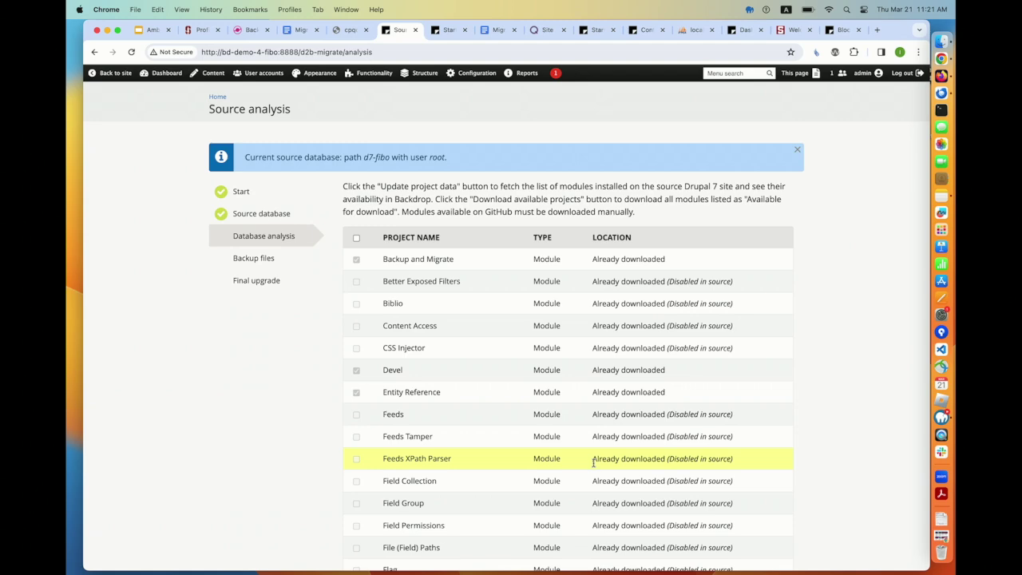
# Advance from database analysis past the files backup, without copying files, to the final upgrade stage
pyautogui.scroll(-20, 593, 462)
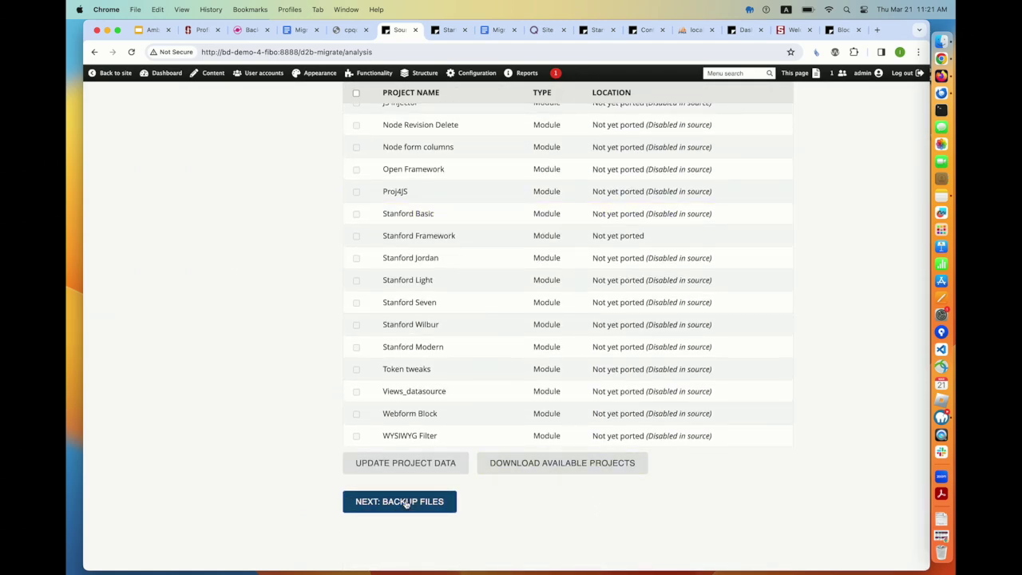
pyautogui.click(406, 502)
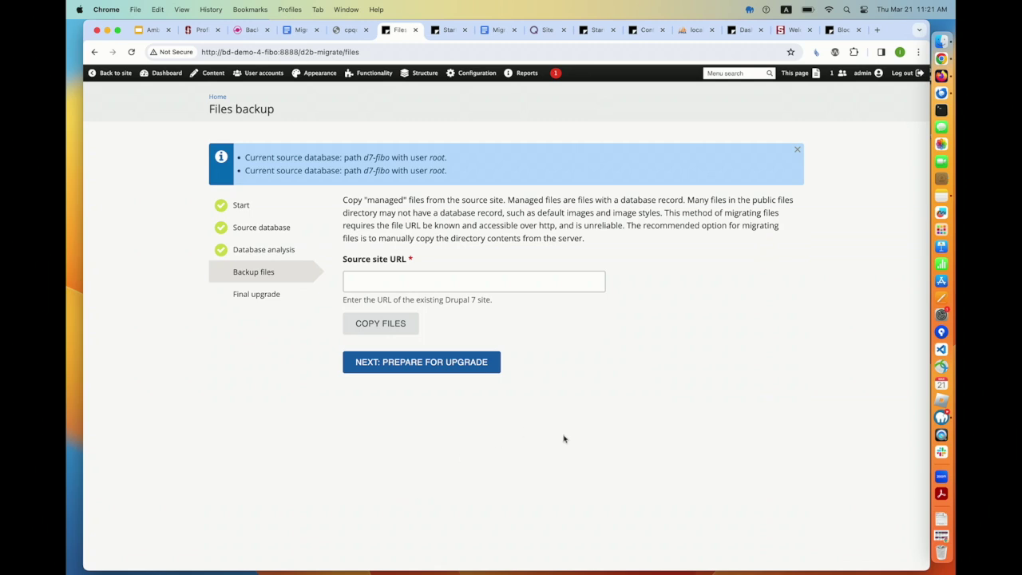
pyautogui.click(447, 361)
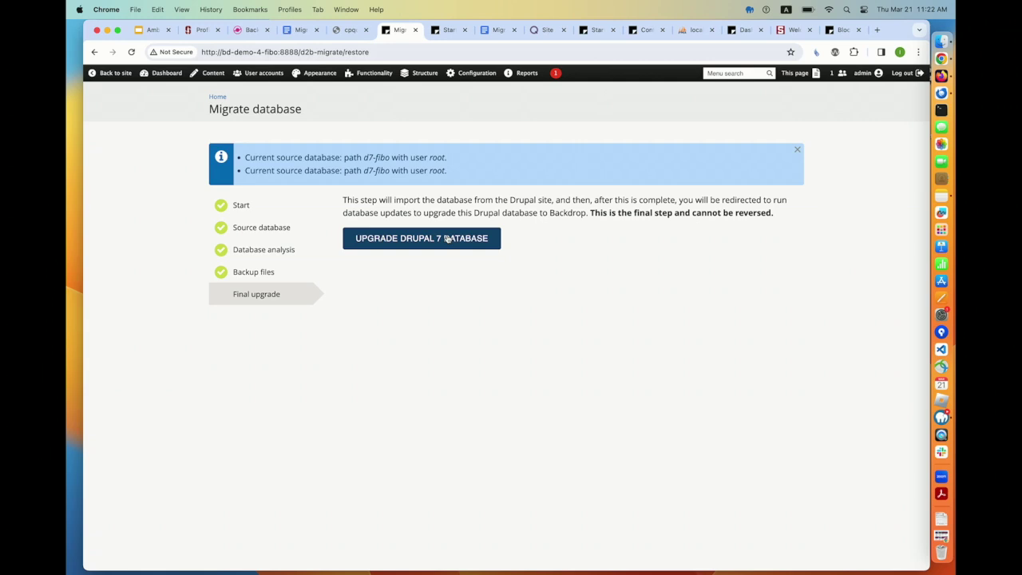
# Open the Backup and Migrate system configuration page separately, keeping the Migrate database page open
pyautogui.moveTo(469, 73)
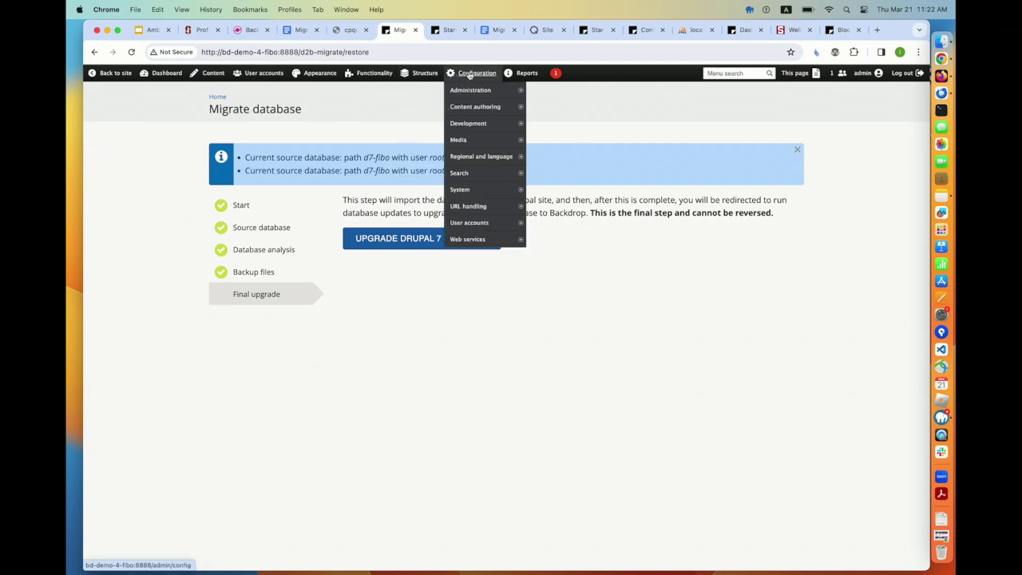
pyautogui.moveTo(489, 170)
pyautogui.moveTo(489, 189)
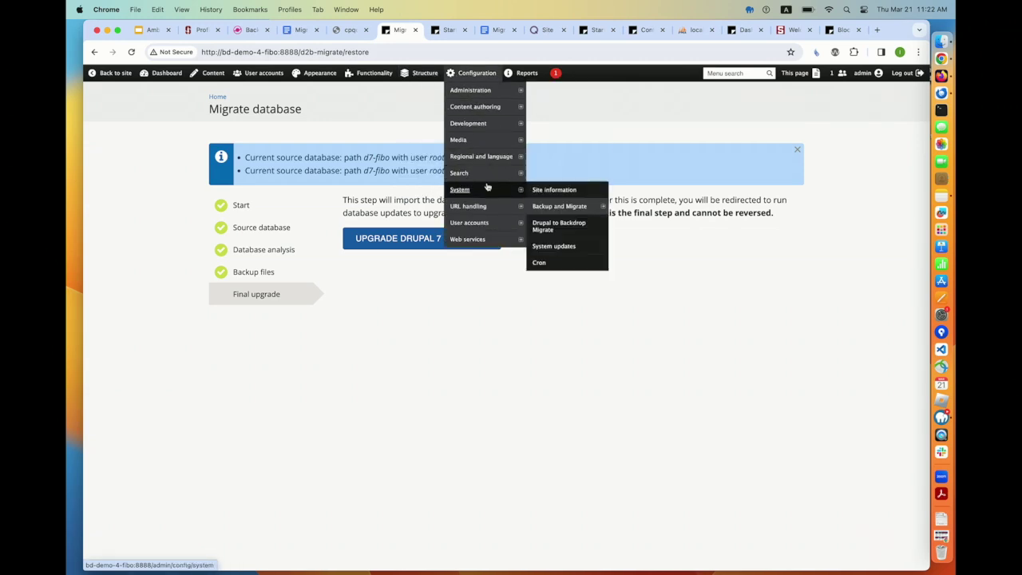
pyautogui.moveTo(569, 206)
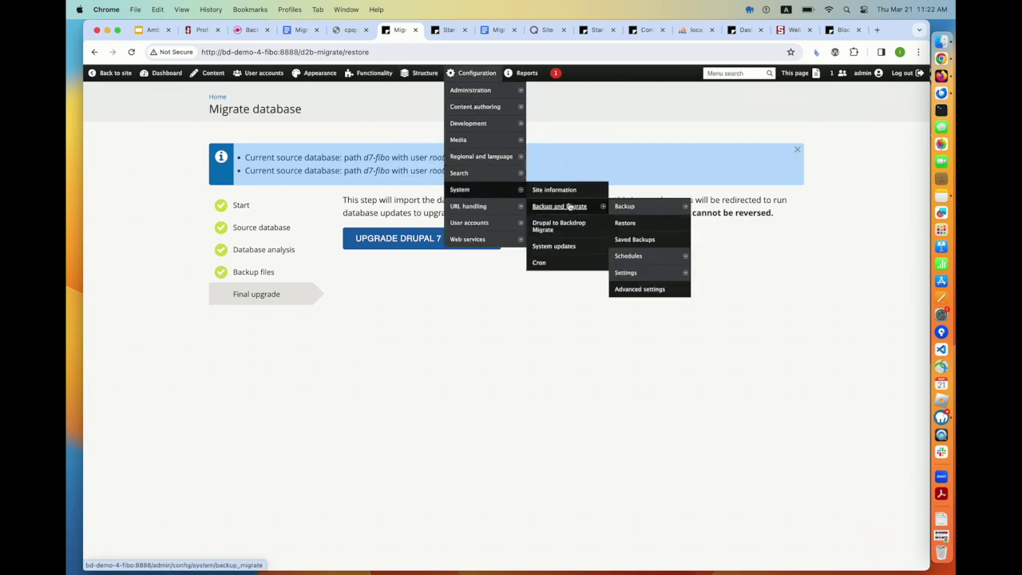
pyautogui.rightClick(568, 206)
pyautogui.click(594, 209)
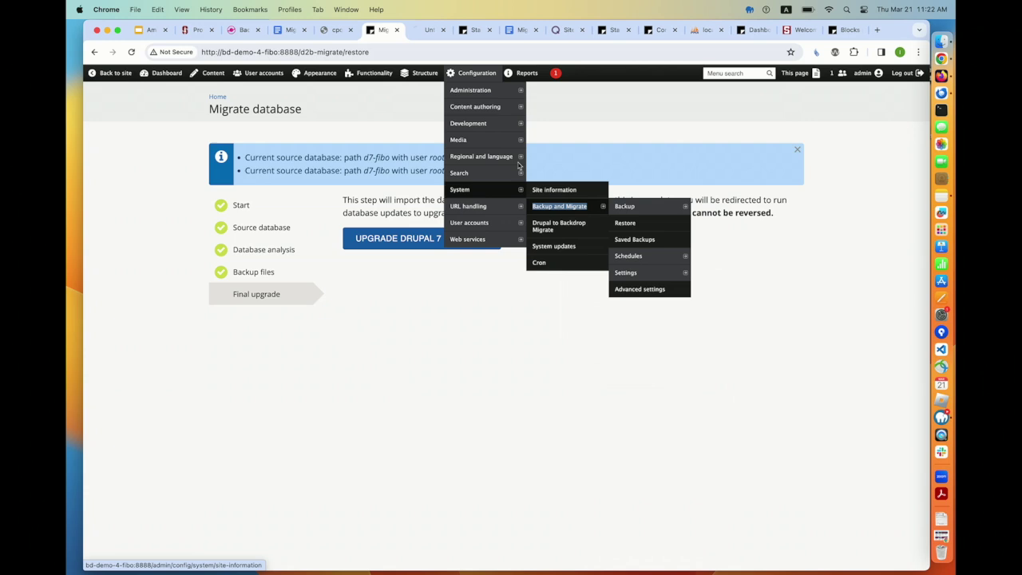
pyautogui.click(423, 30)
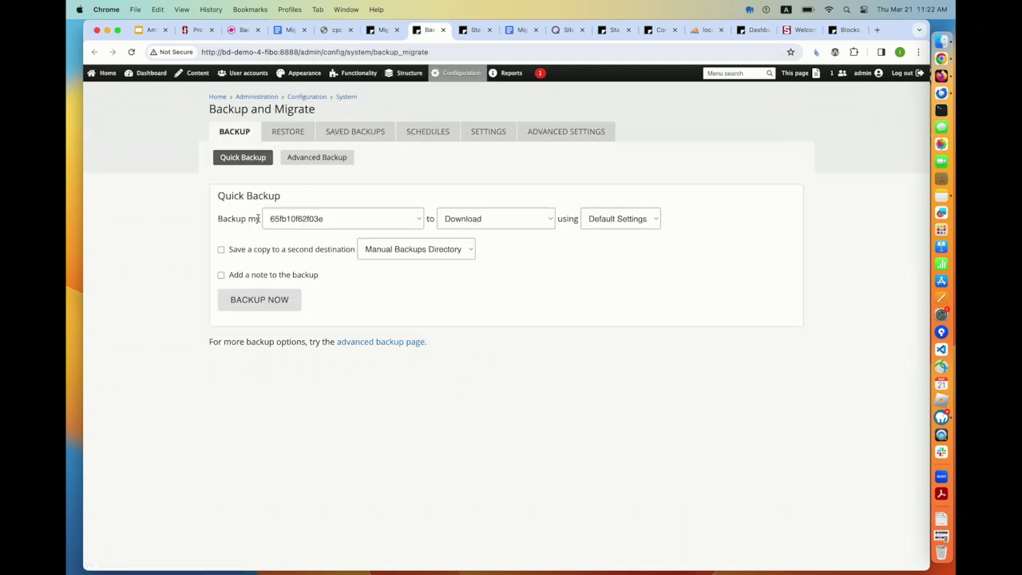
# Examine the restore options and available quick backup sources in Backup and Migrate, and return to the Migrate database page
pyautogui.click(281, 134)
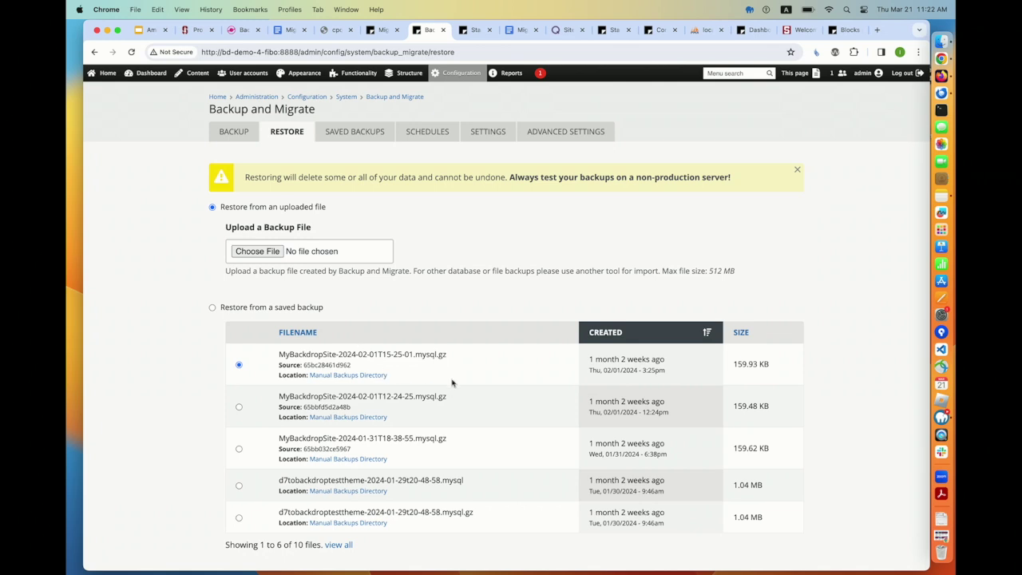
pyautogui.scroll(-3, 452, 383)
pyautogui.scroll(3, 452, 381)
pyautogui.click(236, 134)
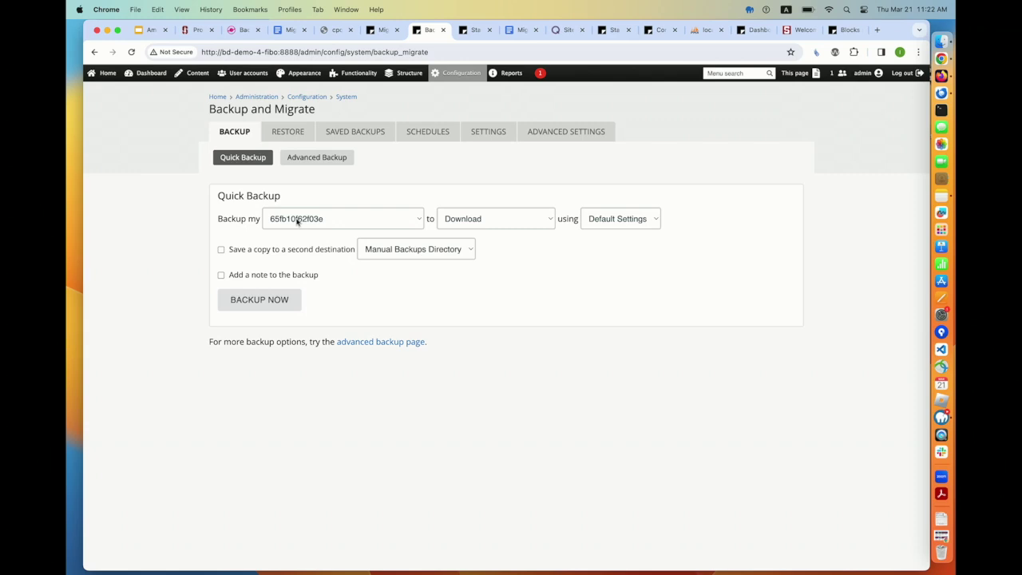
pyautogui.click(297, 221)
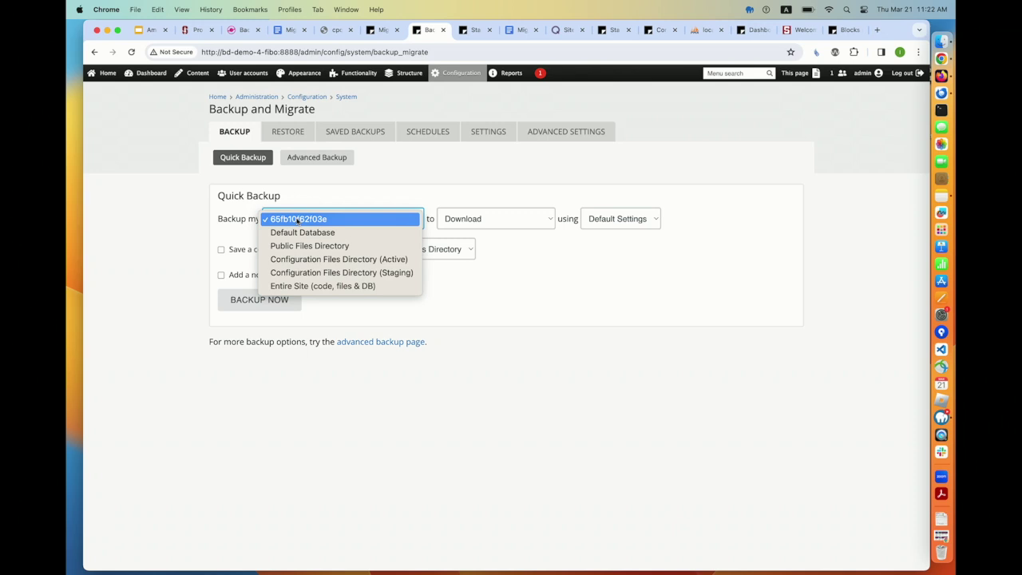
pyautogui.click(384, 30)
pyautogui.click(383, 31)
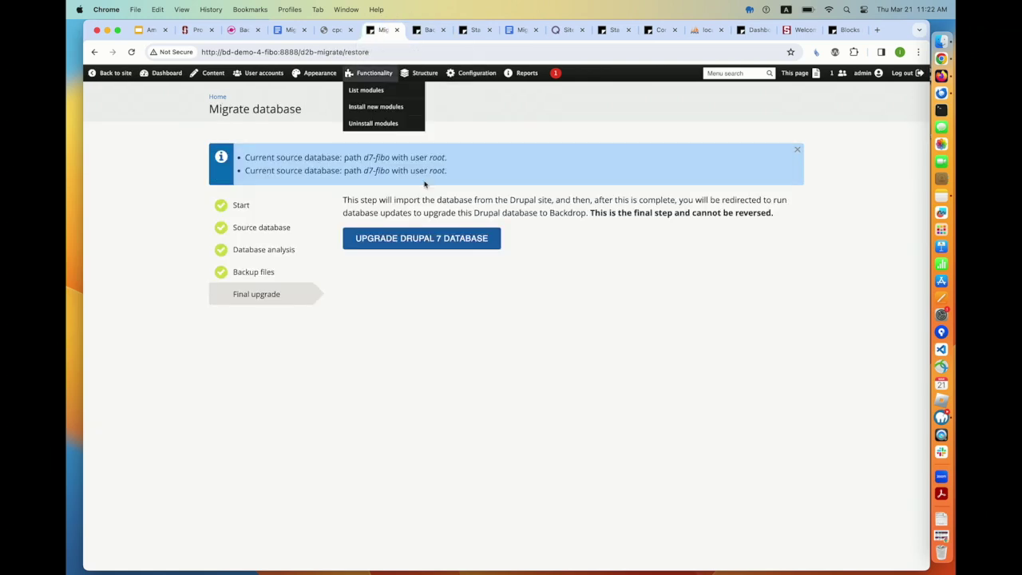
# Upgrade the Drupal 7 database, glance at the source site's Profiles page, and continue to the review of pending updates
pyautogui.click(433, 239)
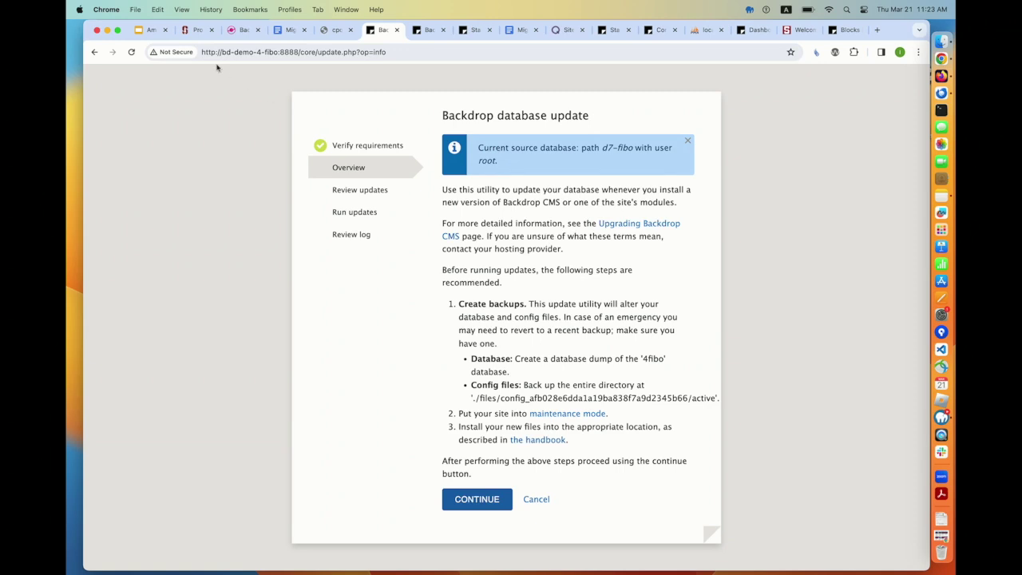
pyautogui.click(198, 31)
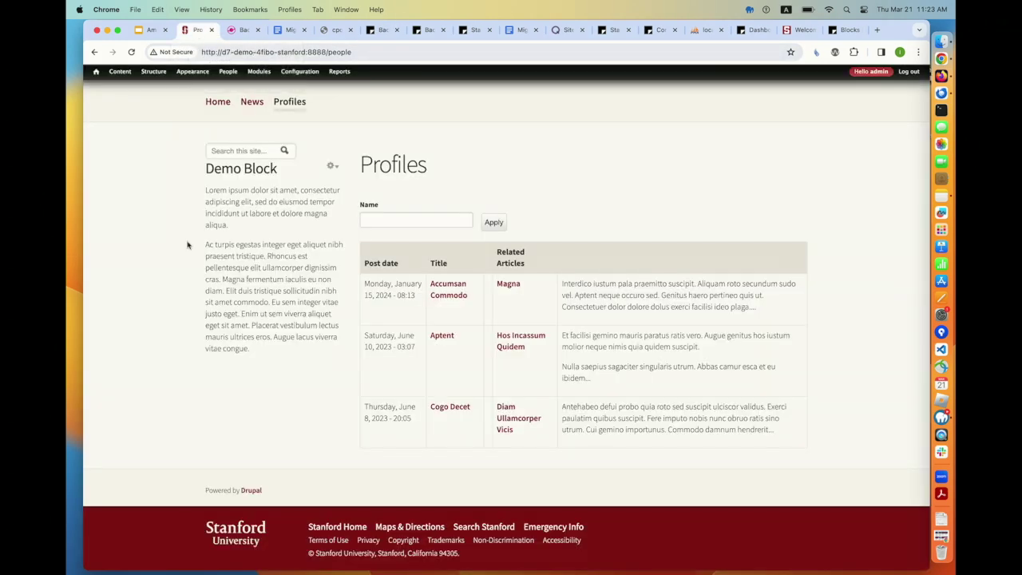
pyautogui.click(378, 31)
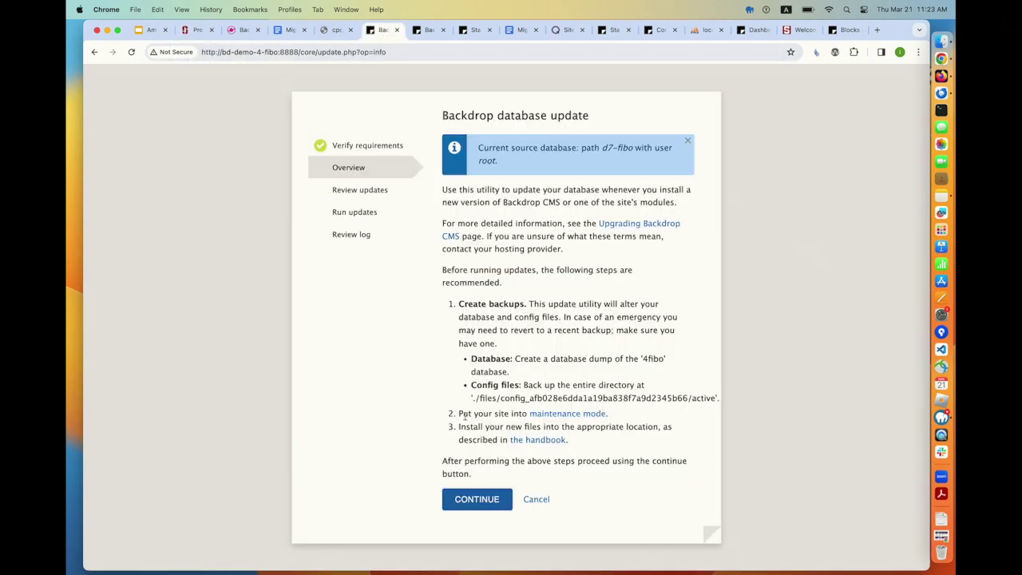
pyautogui.click(477, 500)
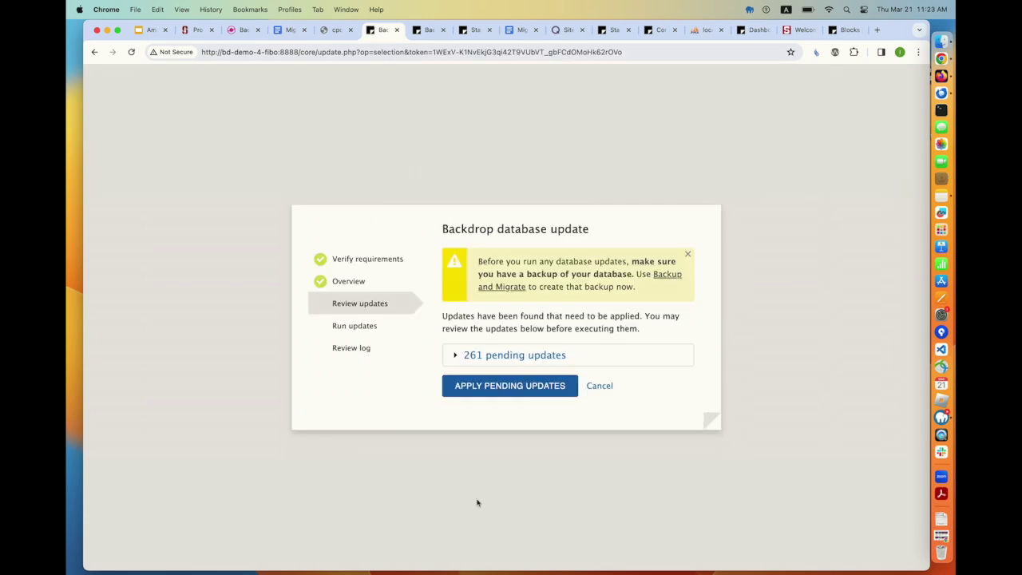
# Expand and review the full list of pending database updates, and apply them
pyautogui.click(524, 355)
pyautogui.scroll(-20, 524, 355)
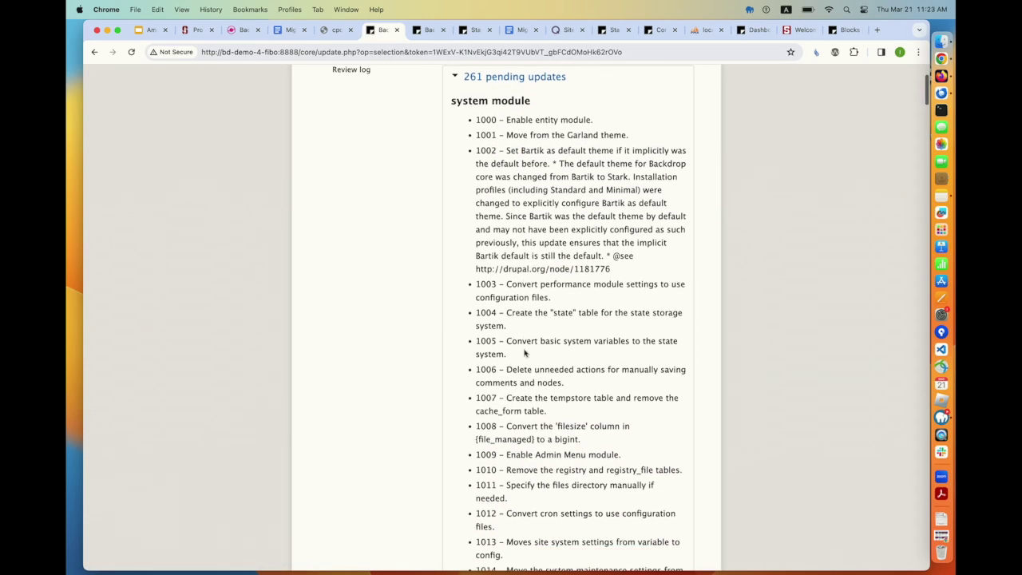
pyautogui.scroll(-20, 524, 355)
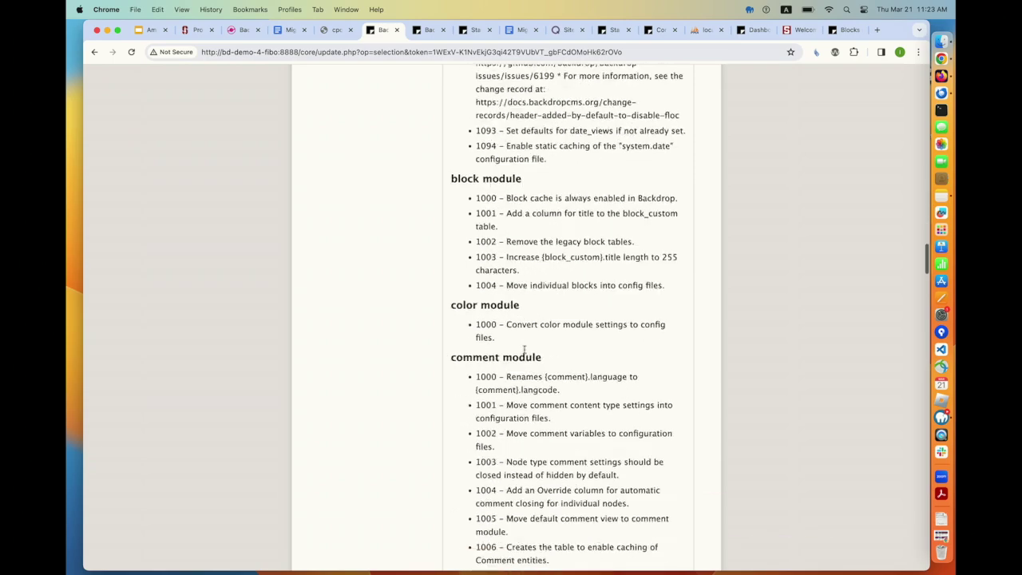
pyautogui.scroll(-15, 524, 354)
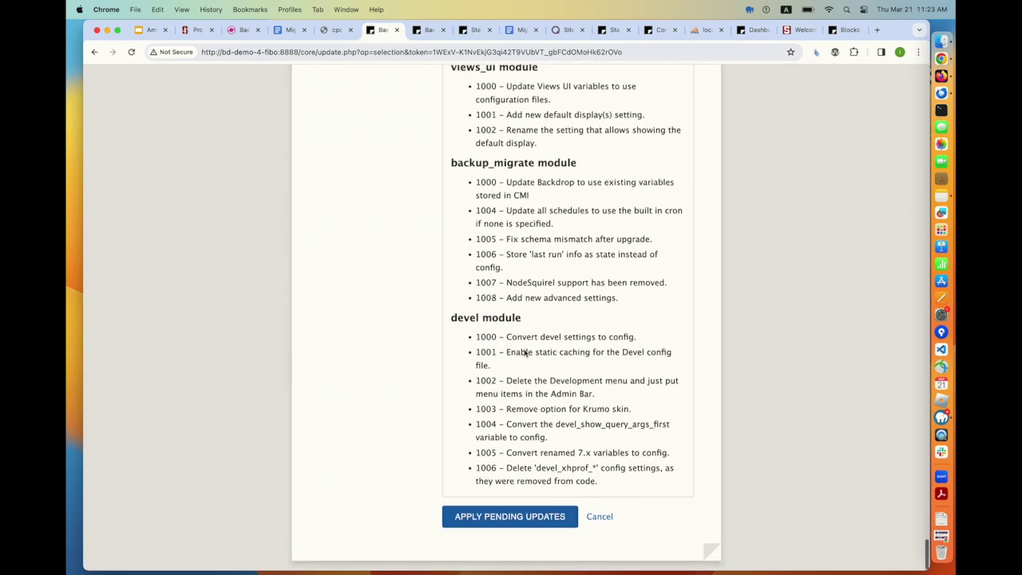
pyautogui.click(527, 519)
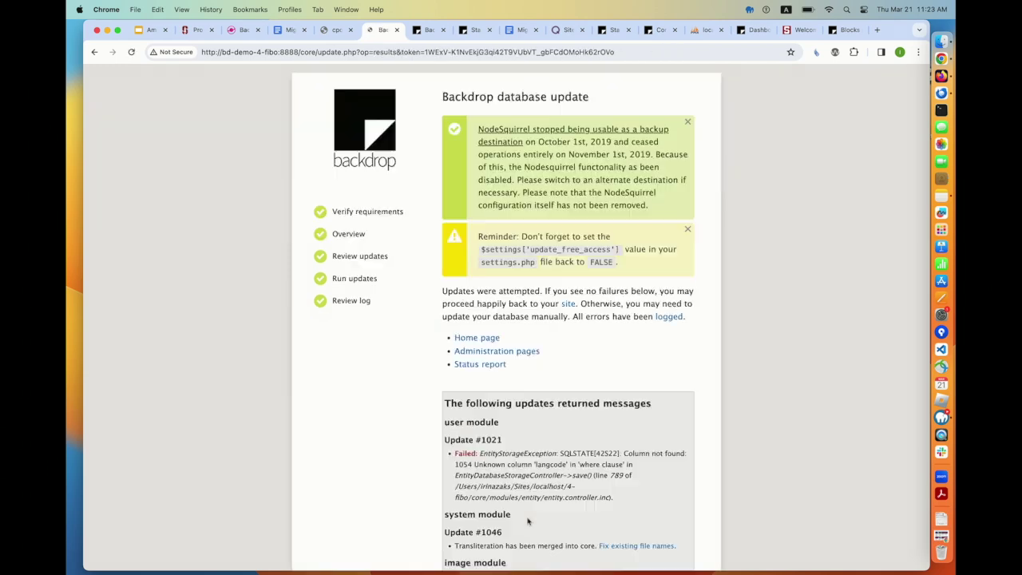
# Review the messages returned by the database updates, and inspect the migrated site's home page
pyautogui.scroll(-5, 527, 521)
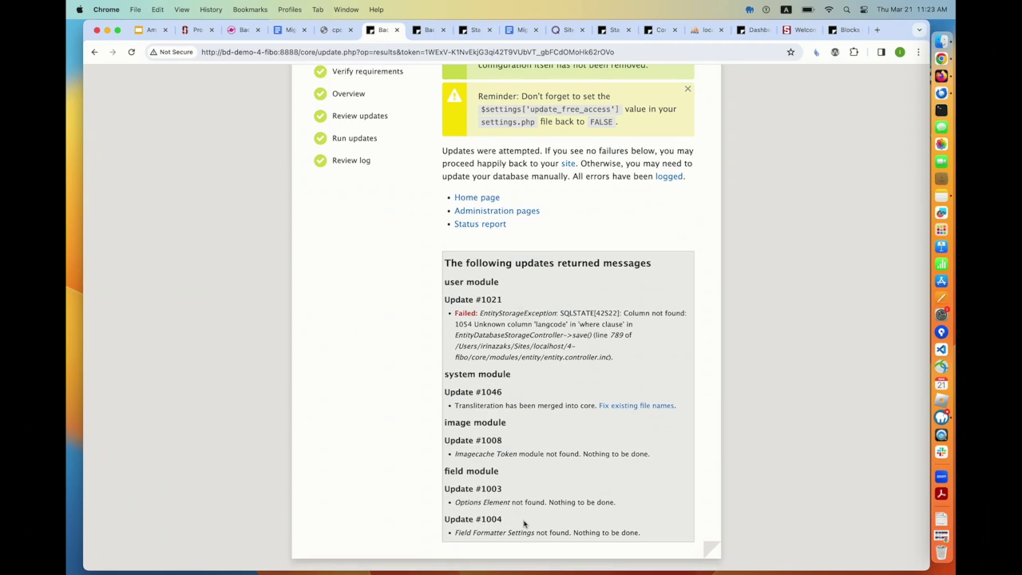
pyautogui.click(471, 202)
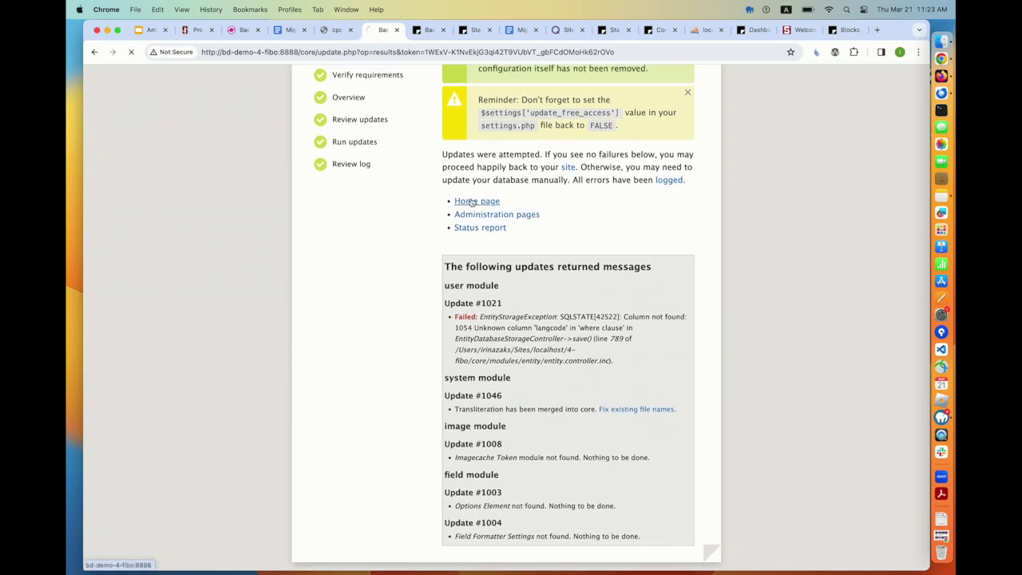
pyautogui.scroll(-5, 481, 336)
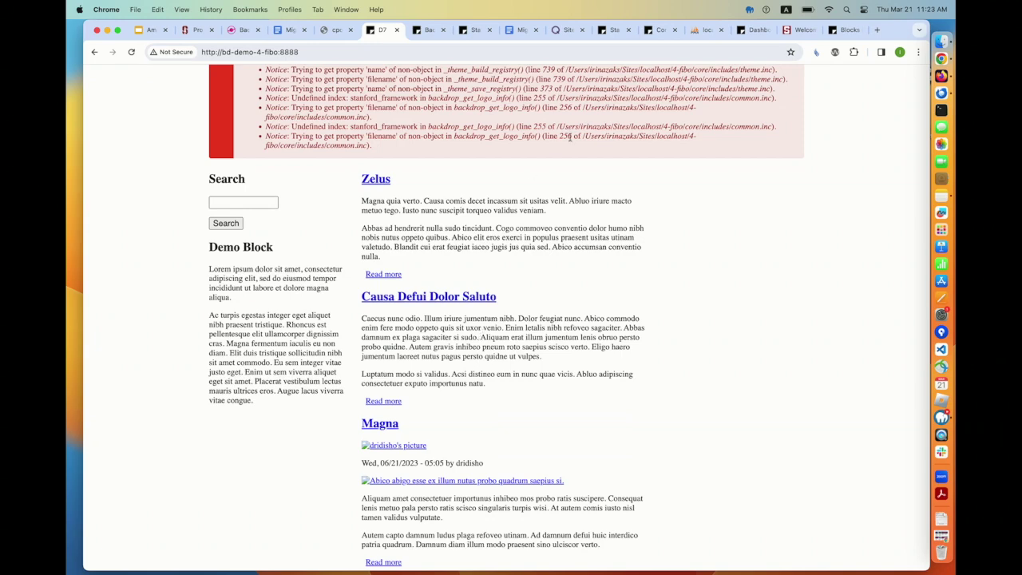
pyautogui.scroll(5, 467, 178)
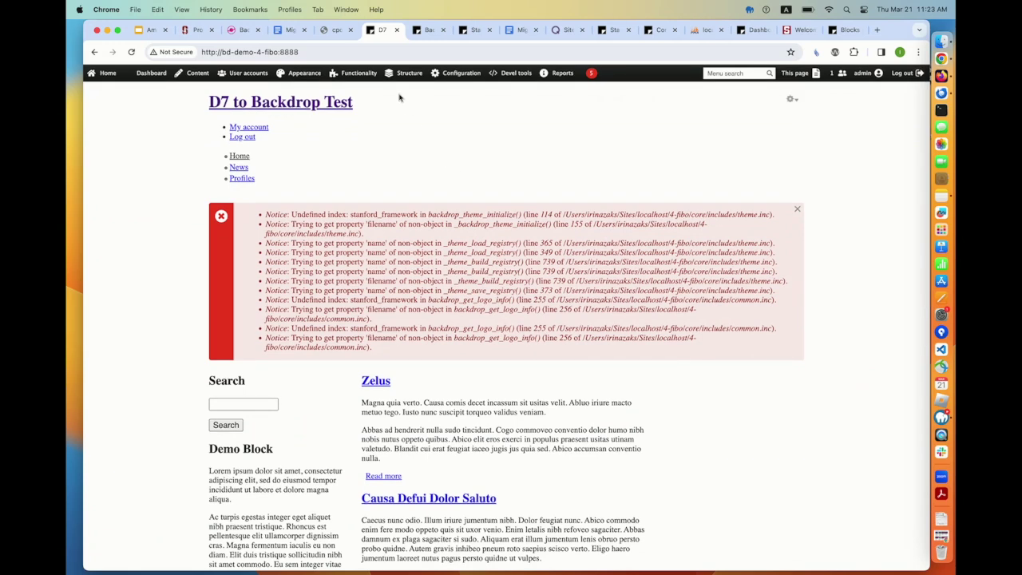
# Find the Project Installer module by filtering the module list for "pro", enable it and save the configuration
pyautogui.moveTo(355, 74)
pyautogui.click(357, 74)
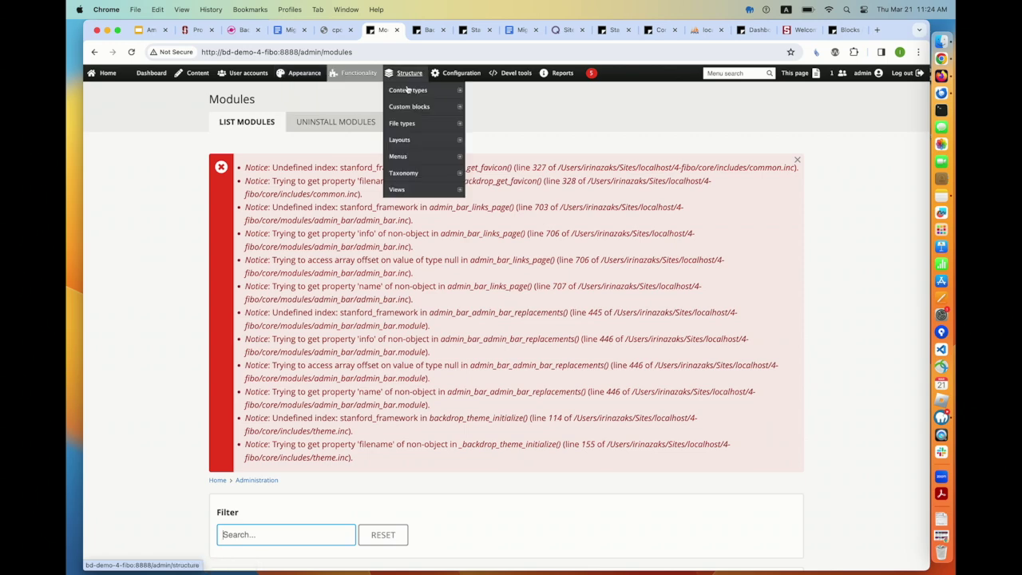
pyautogui.click(139, 224)
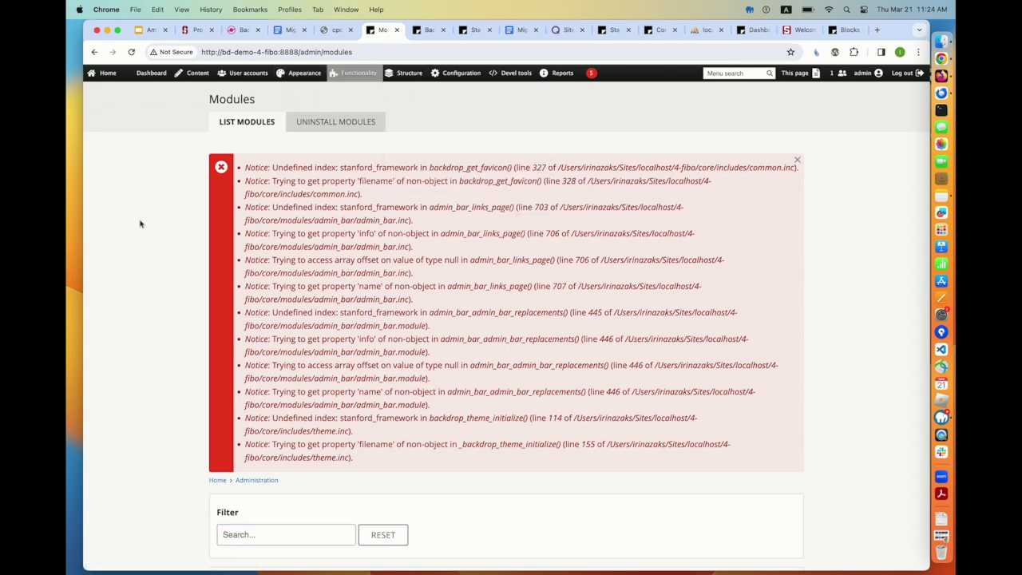
pyautogui.scroll(-3, 140, 223)
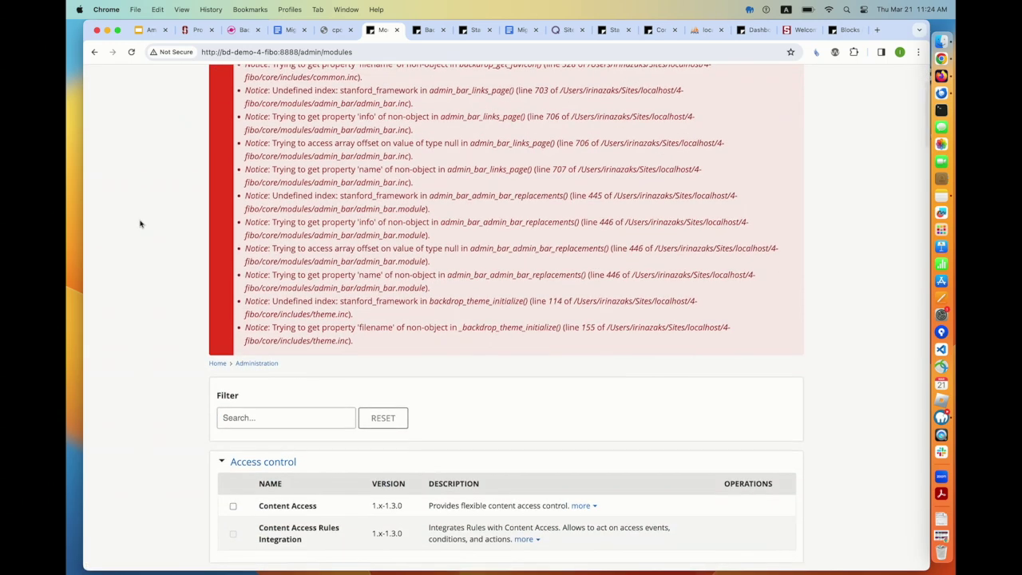
pyautogui.click(240, 415)
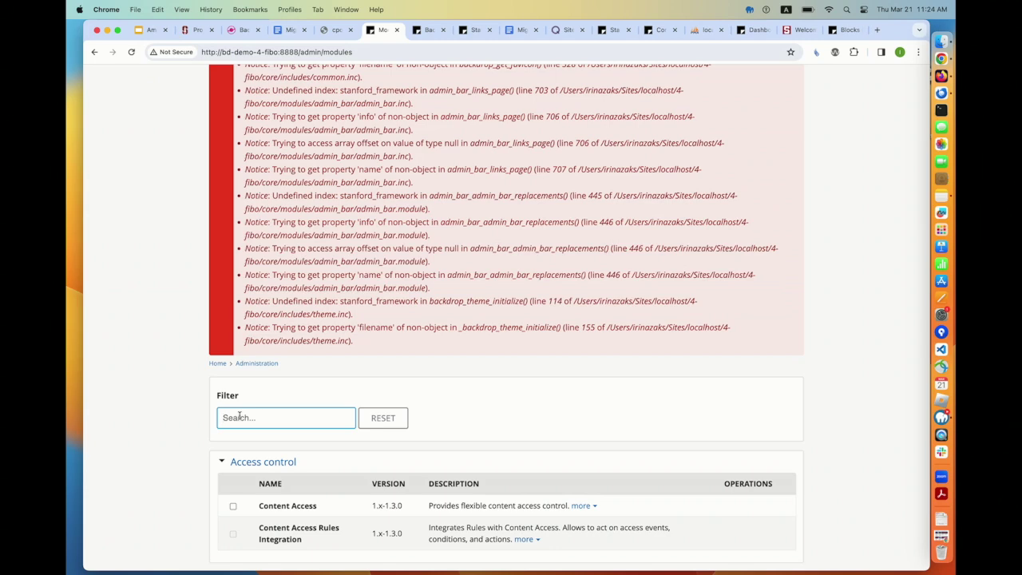
pyautogui.write('pro')
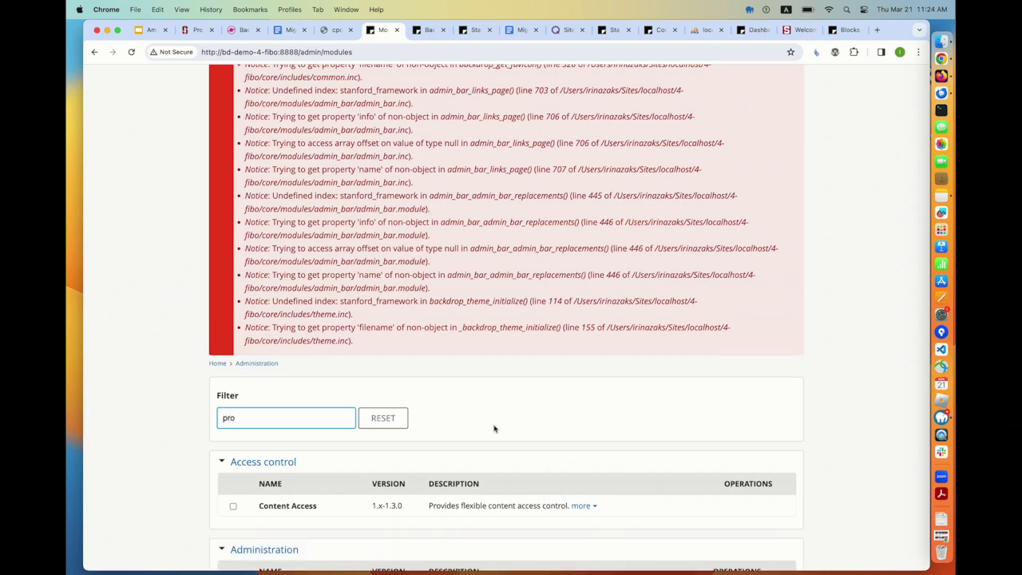
pyautogui.scroll(-10, 493, 429)
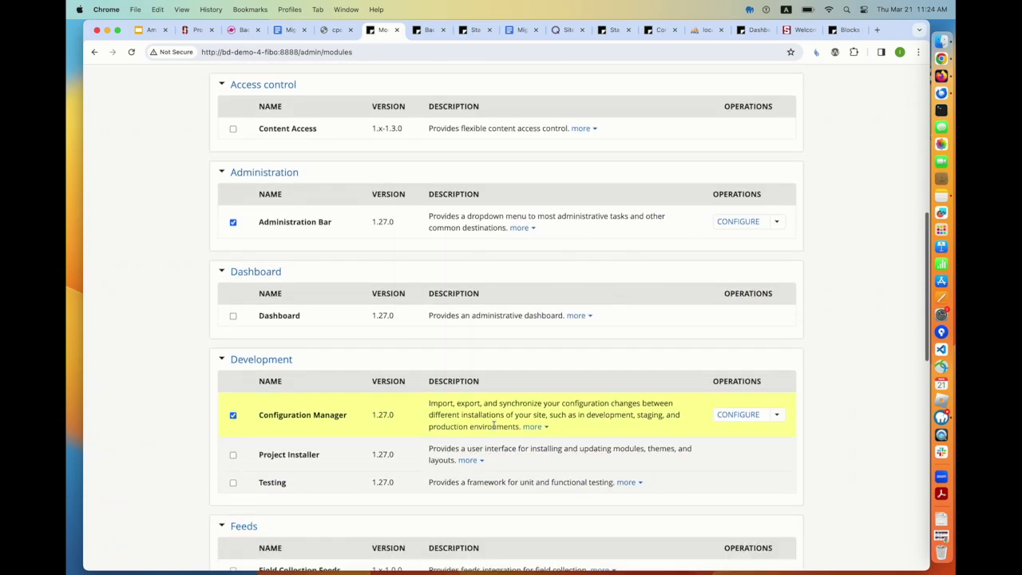
pyautogui.click(233, 455)
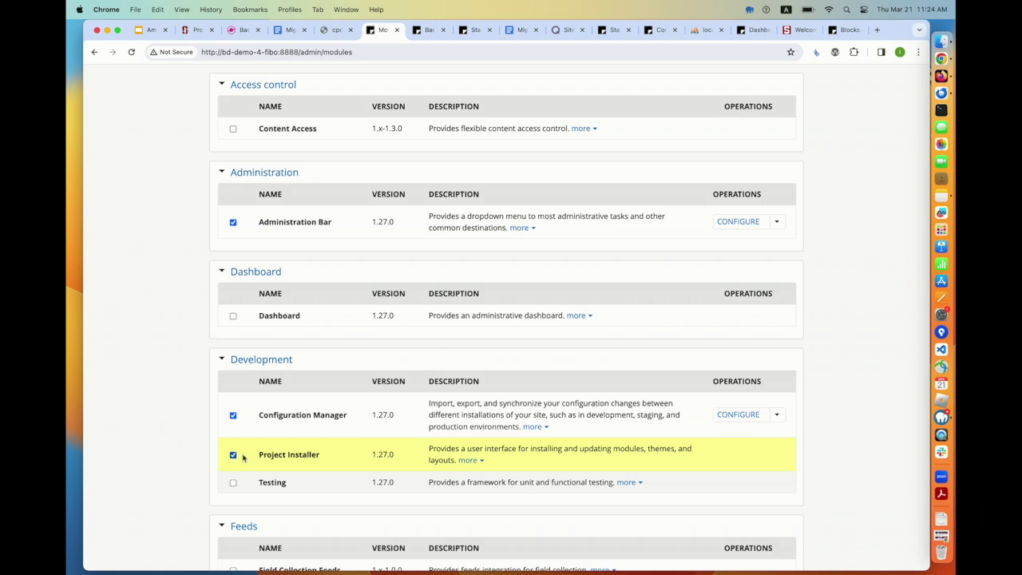
pyautogui.scroll(-15, 367, 466)
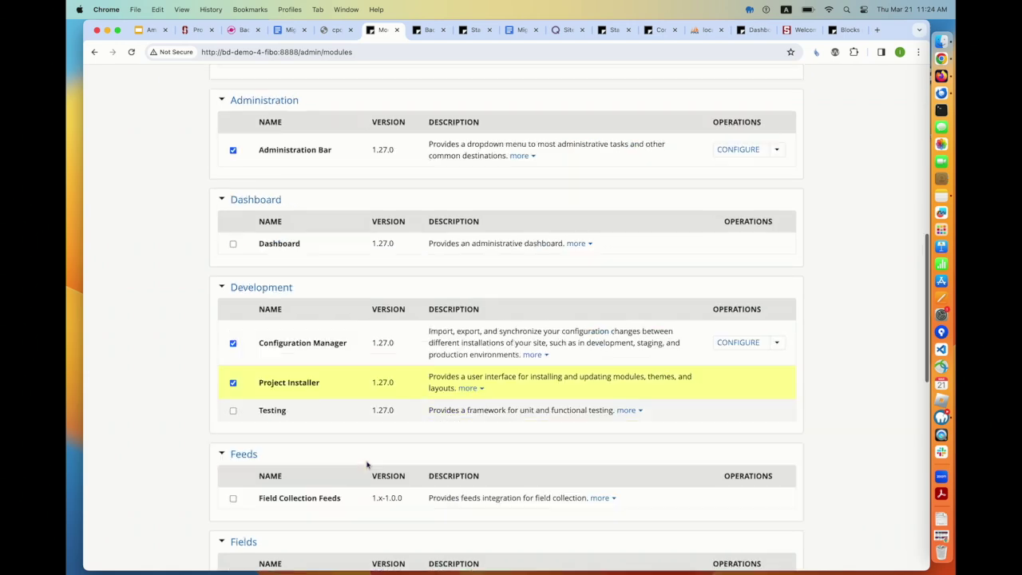
pyautogui.click(306, 503)
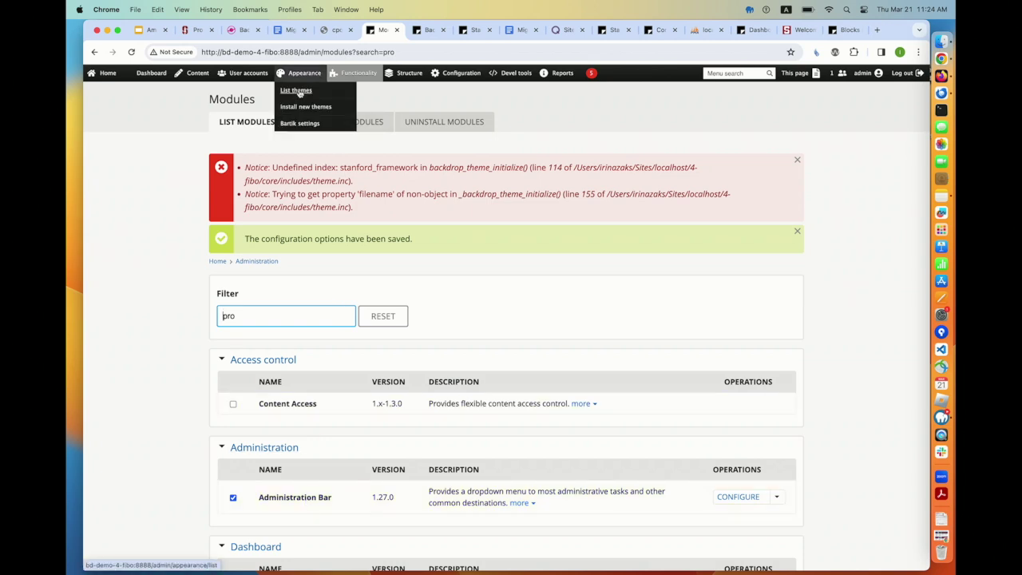
# Enable the Backdrop-decanter with main navigation theme as the site default, and view the home page with it
pyautogui.click(295, 90)
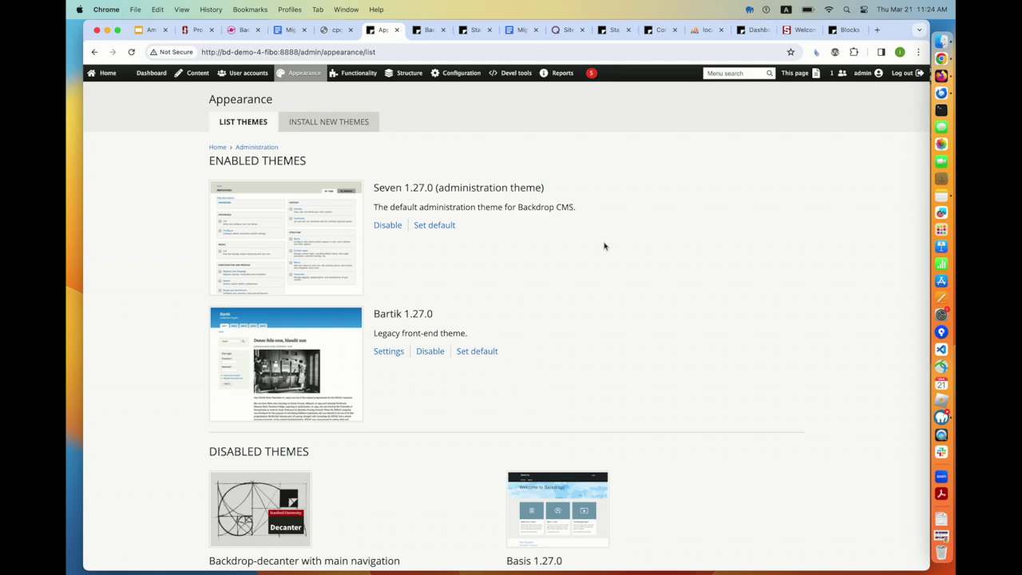
pyautogui.scroll(-3, 604, 246)
pyautogui.scroll(-2, 605, 246)
pyautogui.scroll(4, 605, 246)
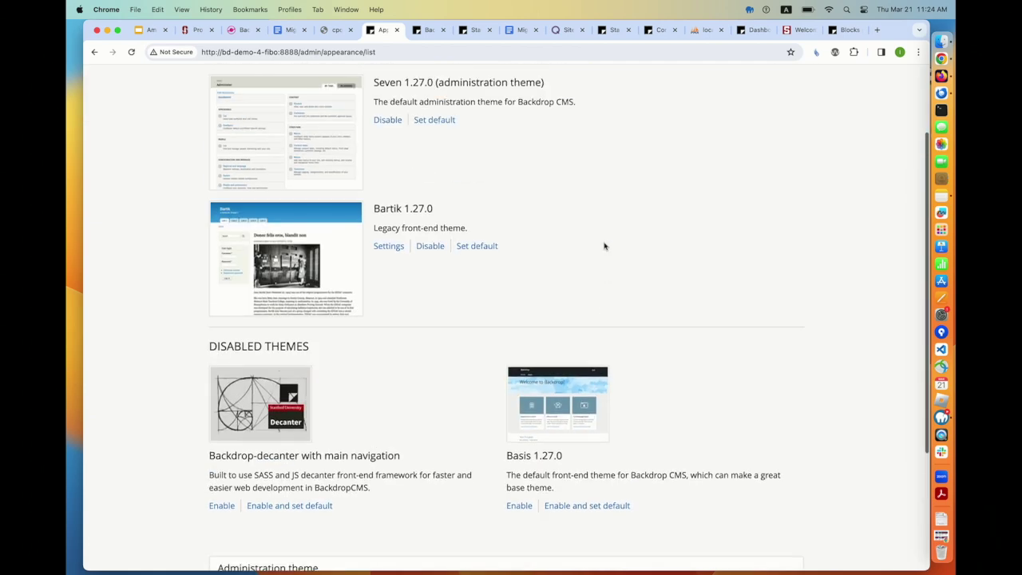
pyautogui.scroll(-3, 440, 335)
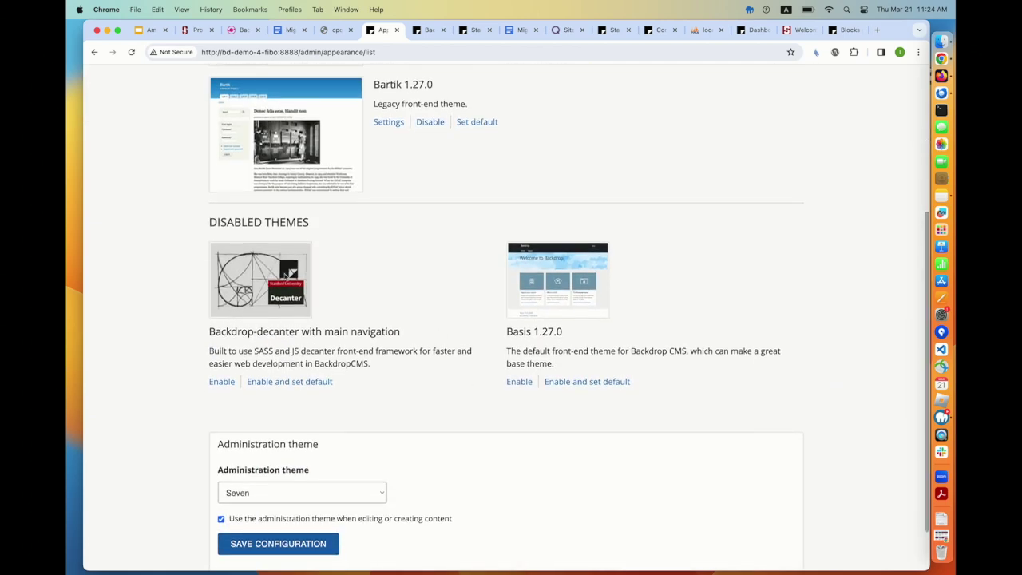
pyautogui.click(269, 382)
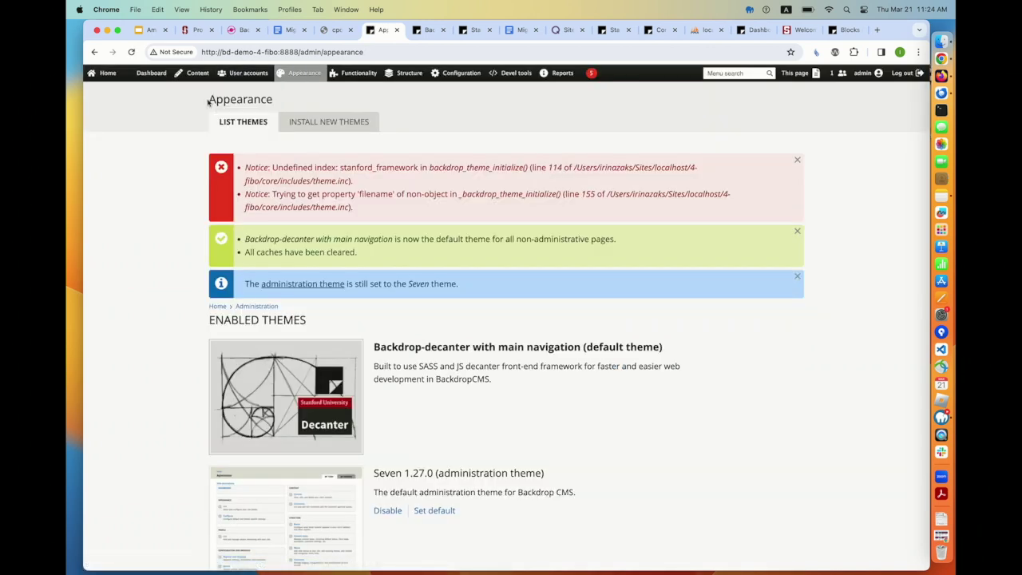
pyautogui.click(217, 307)
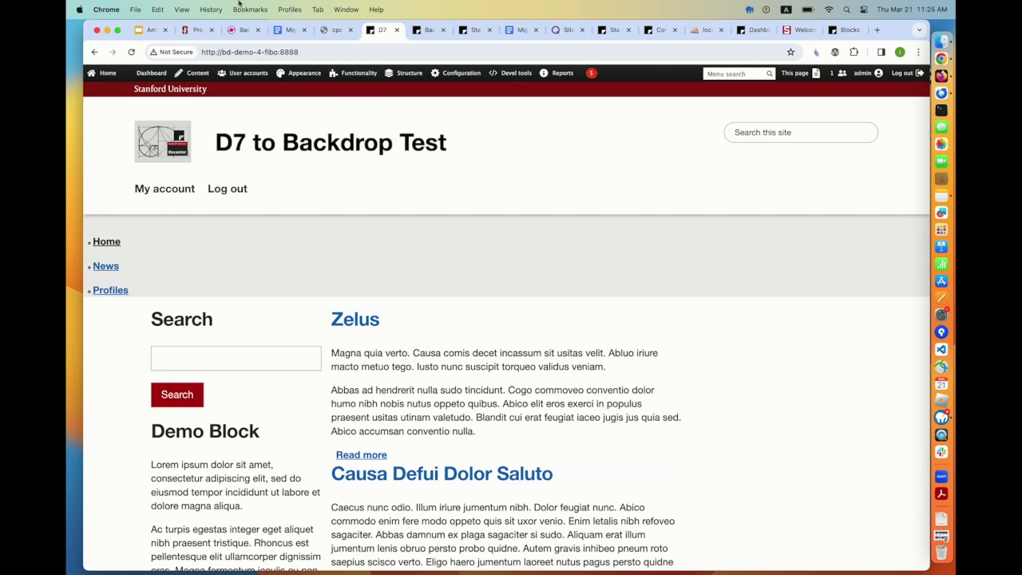
# Switch to the Google Slides presentation and show the slides on out-of-the-box updates and on setting the theme and placing blocks
pyautogui.click(157, 31)
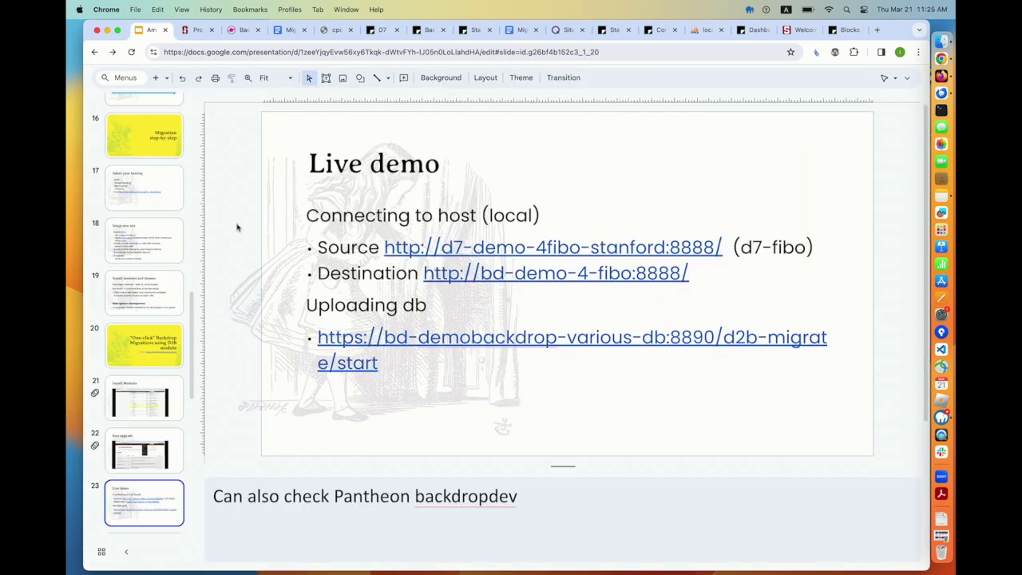
pyautogui.scroll(-7, 150, 380)
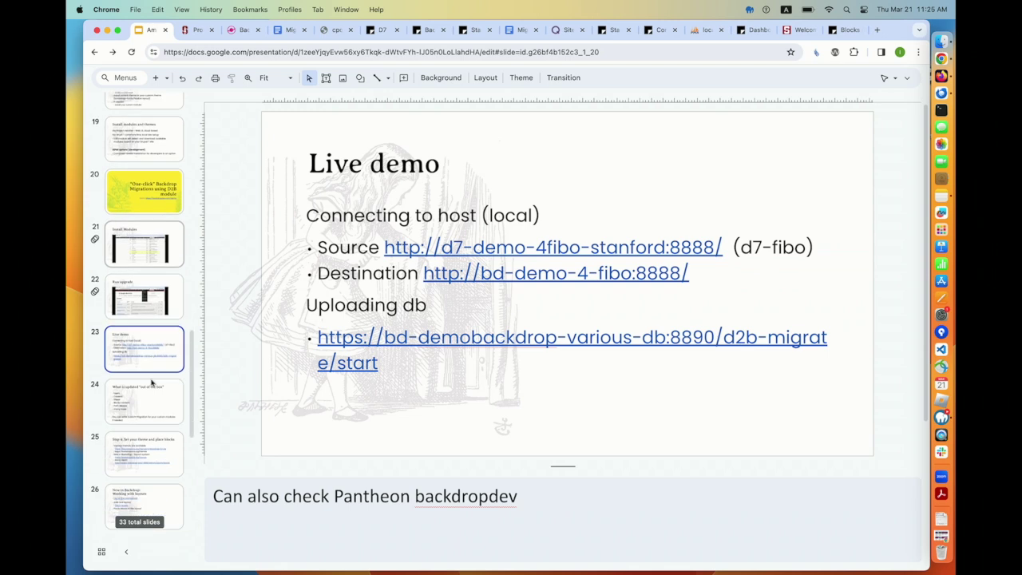
pyautogui.click(154, 284)
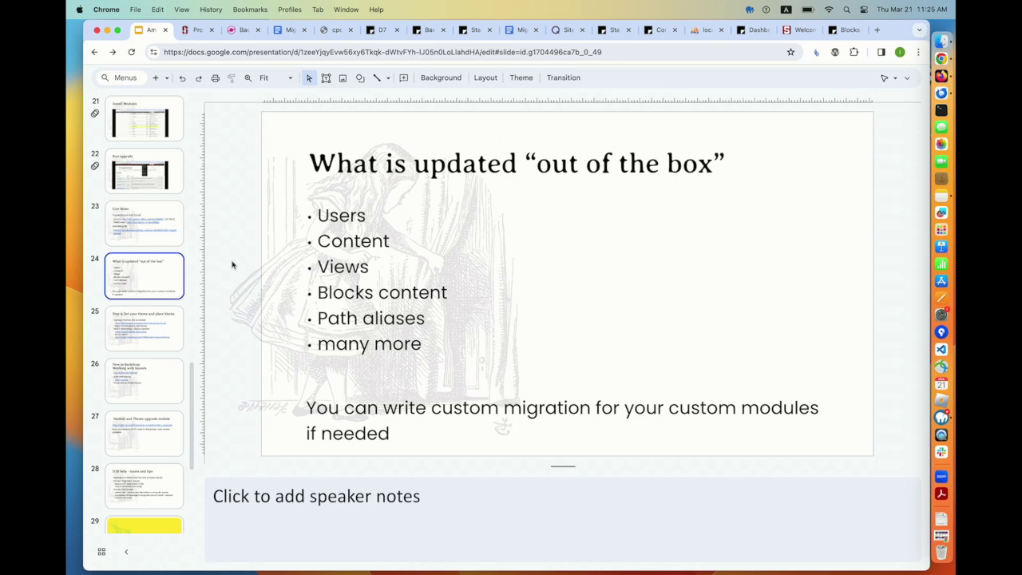
pyautogui.press('Down')
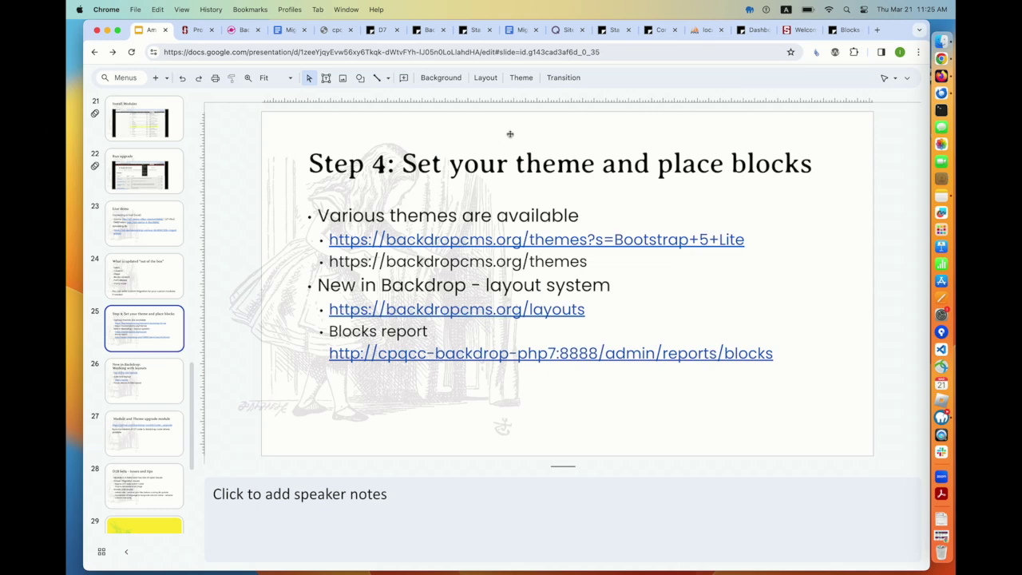
# Close the Backup and Migrate page, and open the Blocks report on the live Bernheim site to examine block usage
pyautogui.click(424, 31)
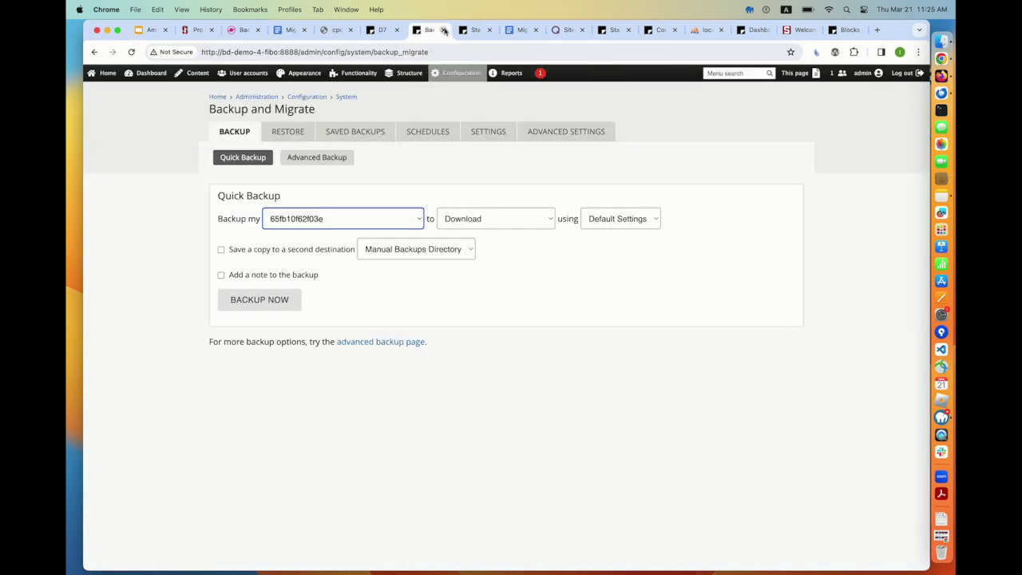
pyautogui.click(444, 30)
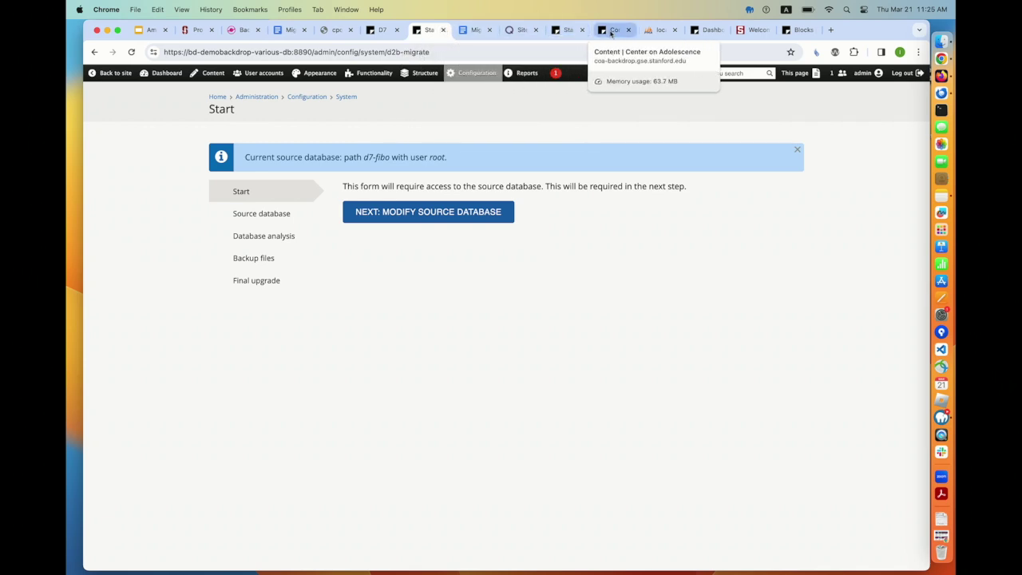
pyautogui.click(706, 31)
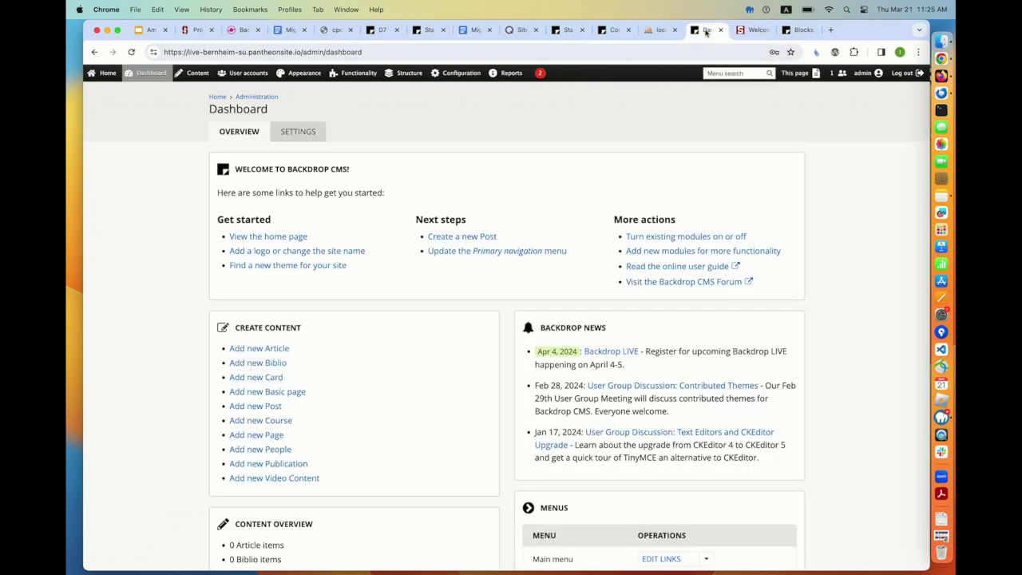
pyautogui.moveTo(501, 72)
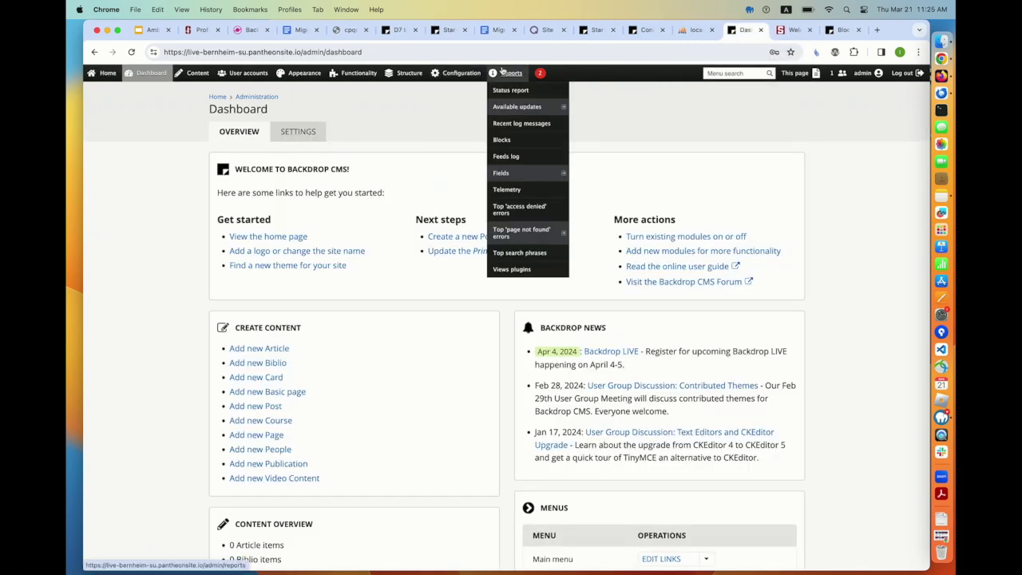
pyautogui.click(501, 139)
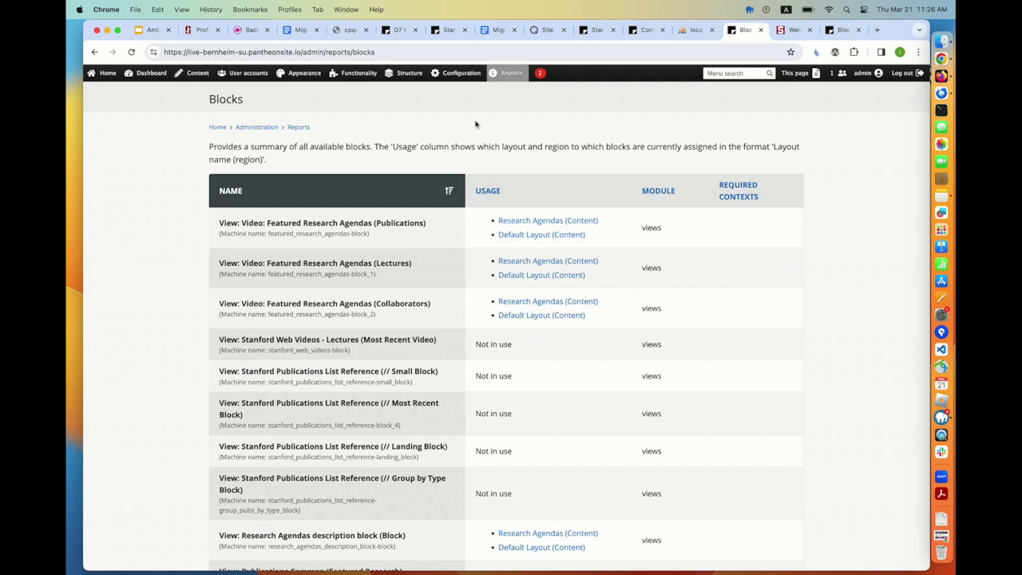
# View the Bernheim site's Layouts page and examine its available layout templates
pyautogui.moveTo(405, 74)
pyautogui.click(400, 157)
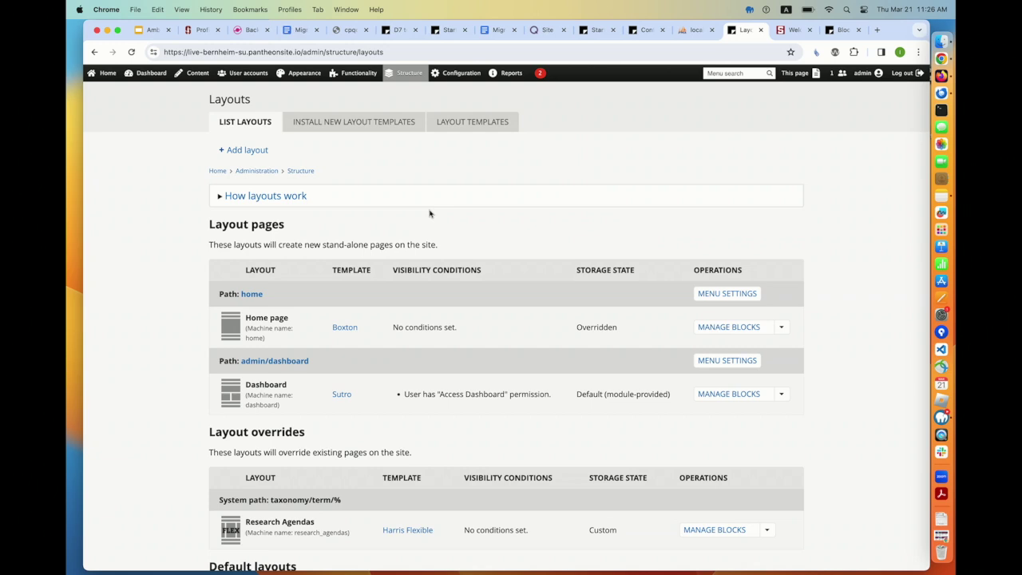
pyautogui.scroll(-2, 430, 213)
pyautogui.scroll(2, 428, 212)
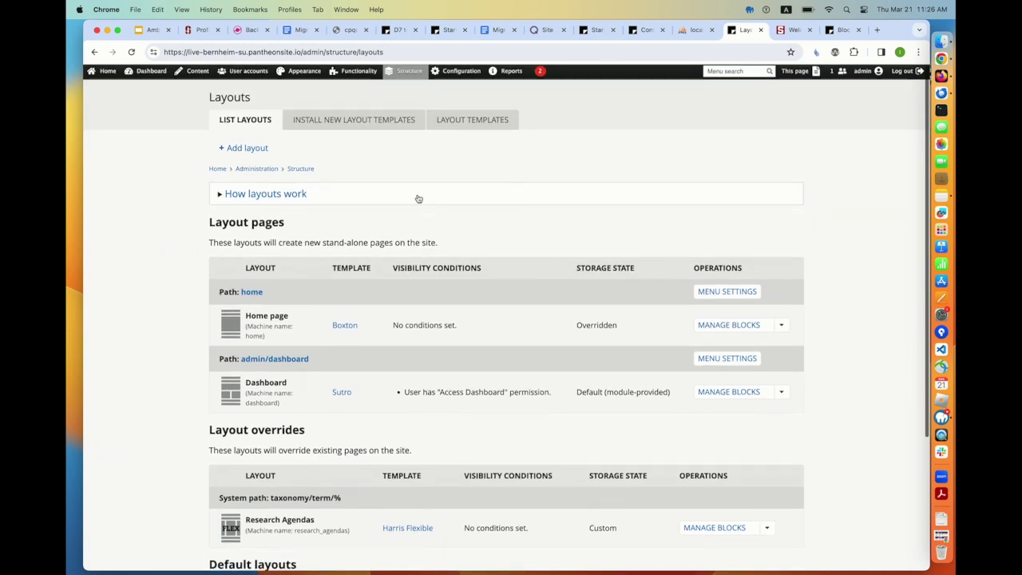
pyautogui.click(474, 120)
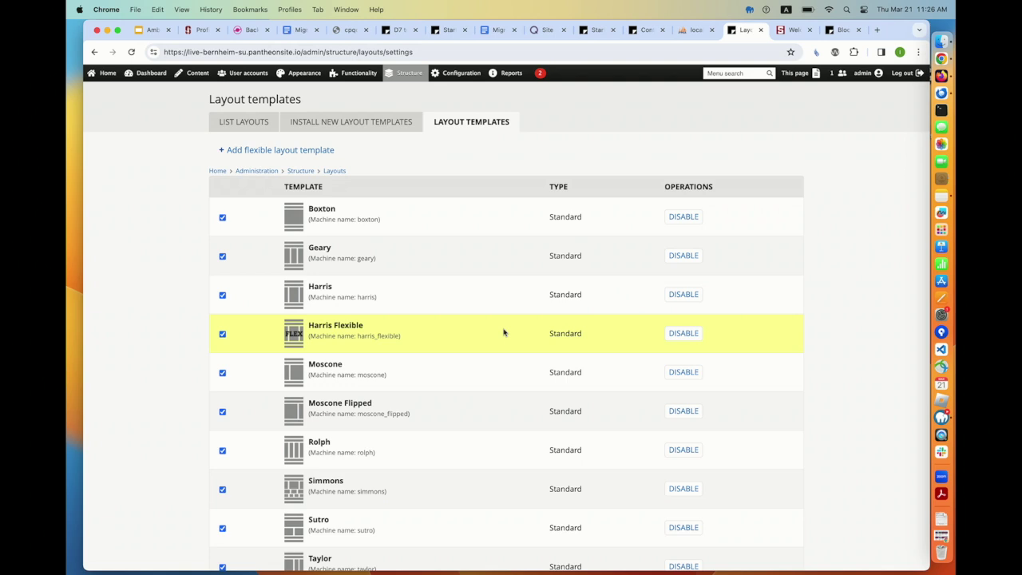
pyautogui.scroll(-3, 153, 284)
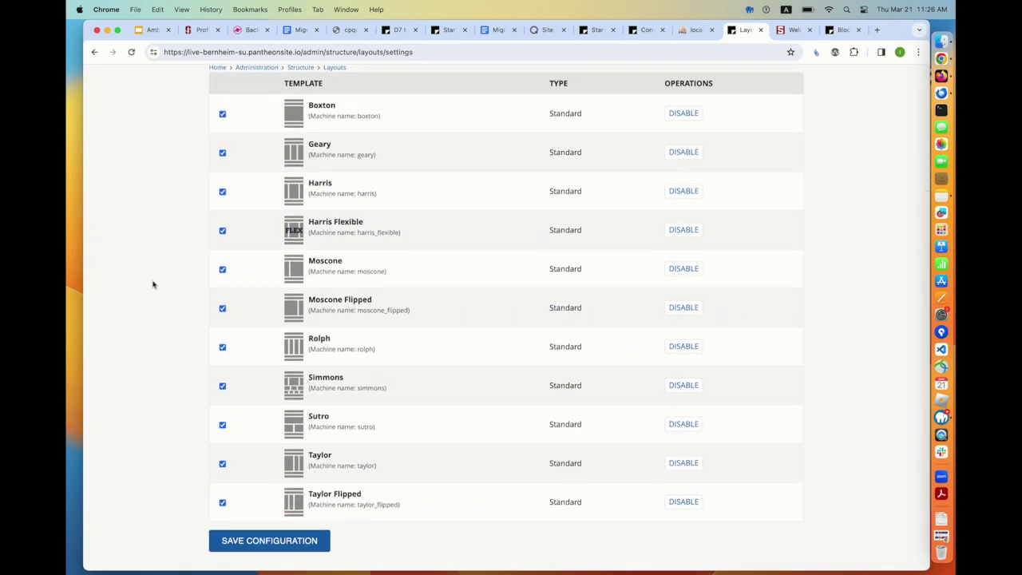
pyautogui.scroll(3, 153, 284)
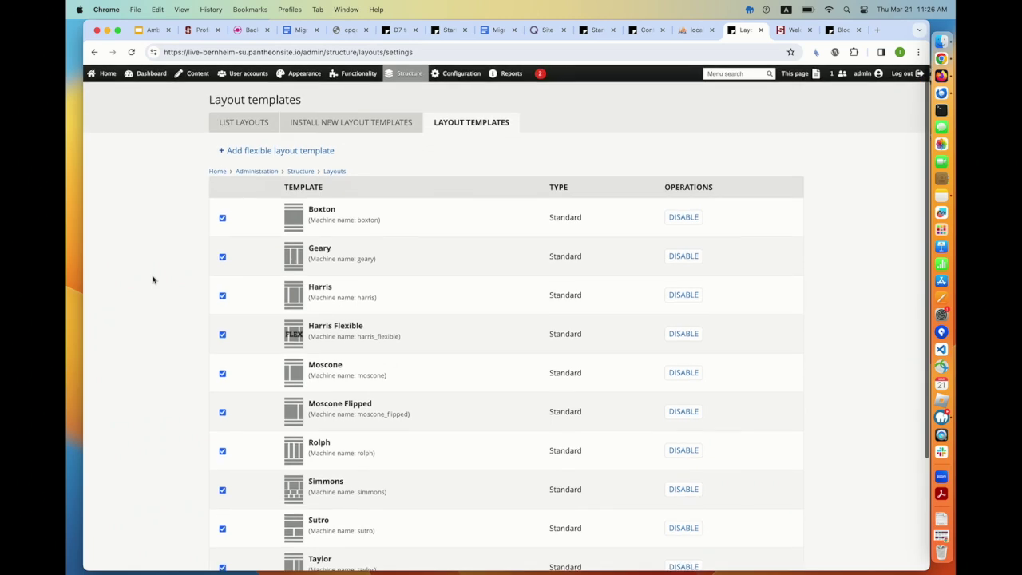
# Return to the list of layouts and examine the layout pages, layout overrides and default layouts
pyautogui.click(246, 125)
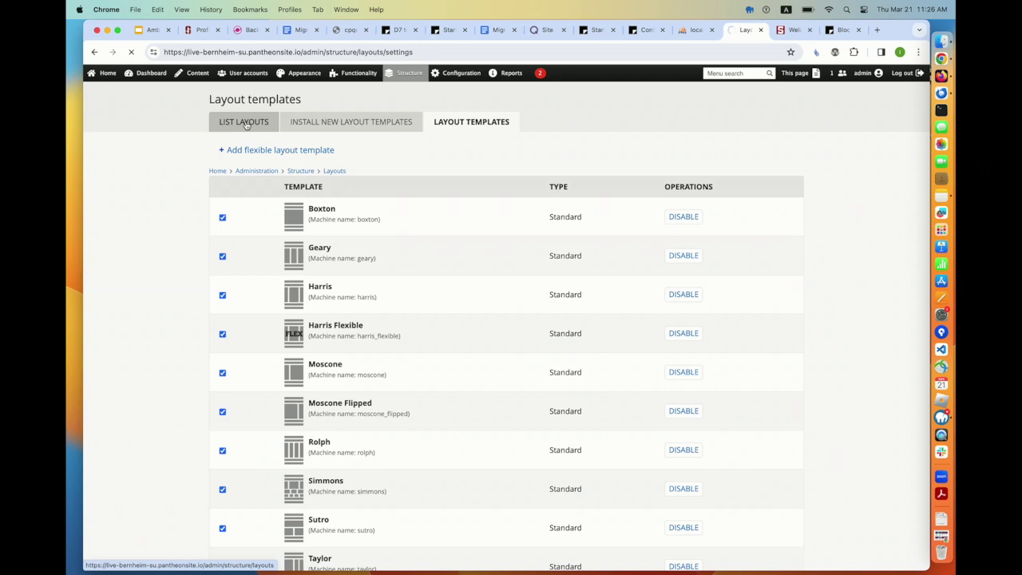
pyautogui.scroll(-2, 167, 255)
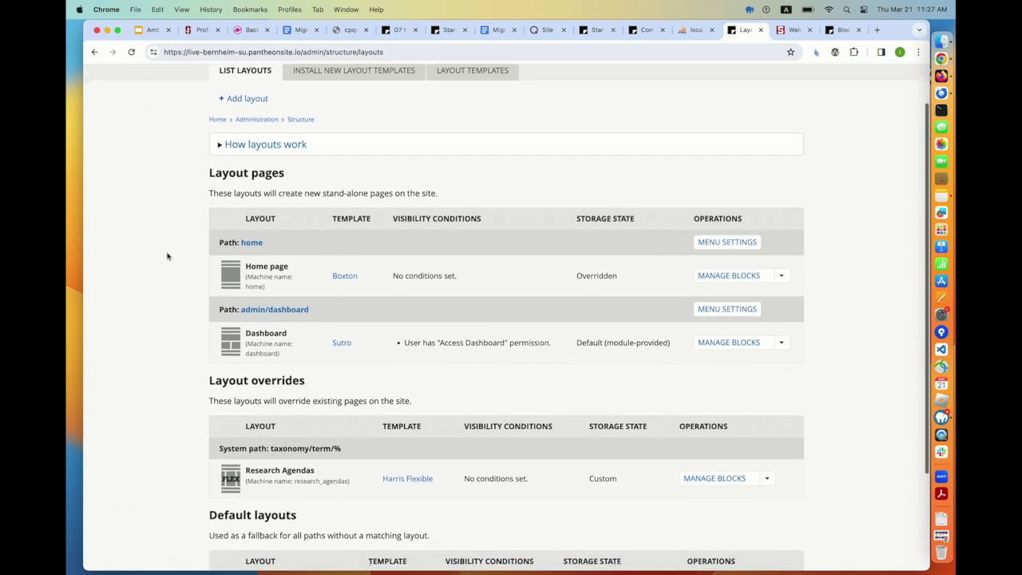
pyautogui.scroll(-1, 166, 255)
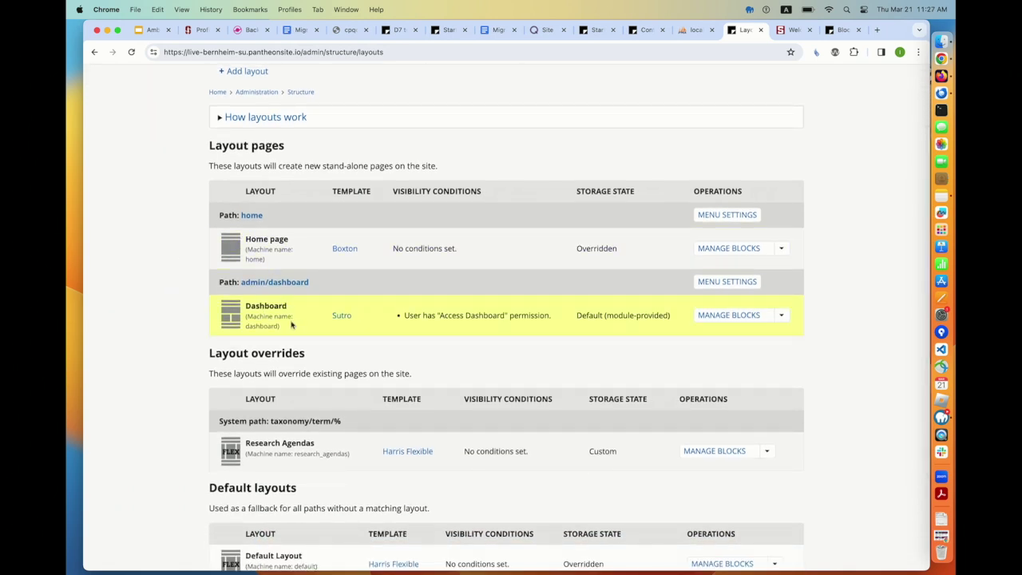
pyautogui.scroll(-1, 297, 319)
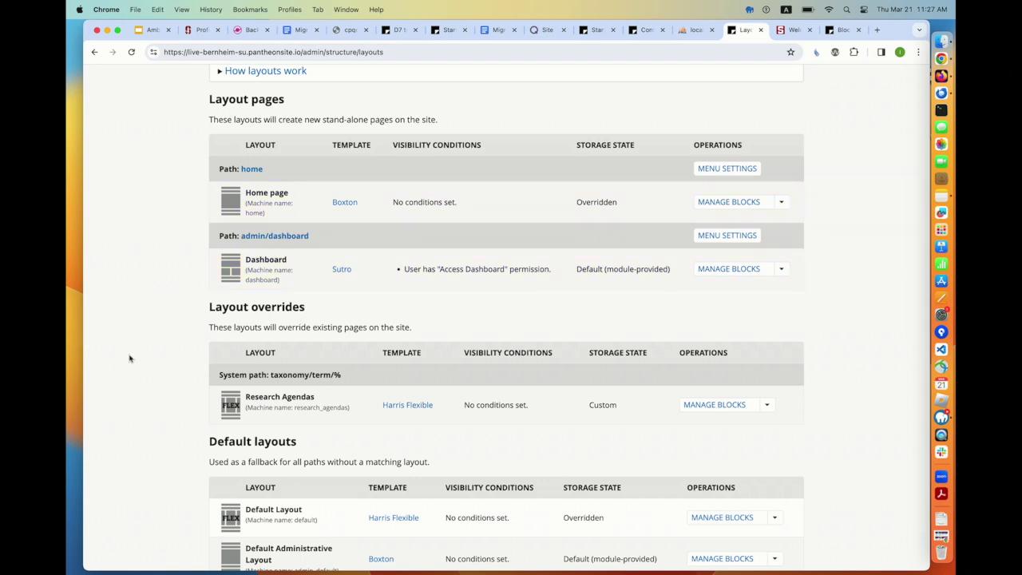
pyautogui.scroll(-2, 129, 359)
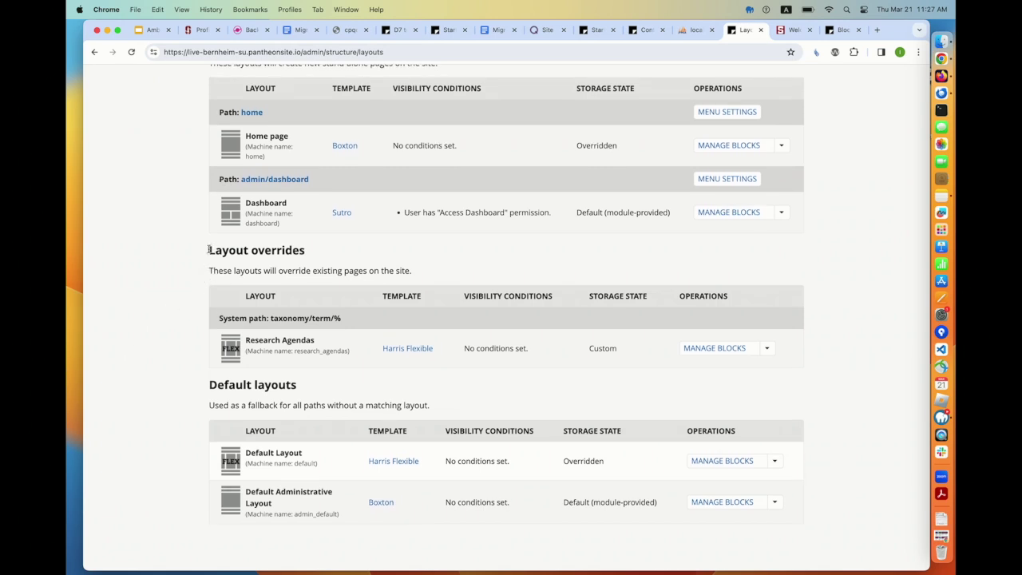
pyautogui.tripleClick(229, 264)
pyautogui.moveTo(229, 264); pyautogui.dragTo(168, 255)
pyautogui.click(168, 255)
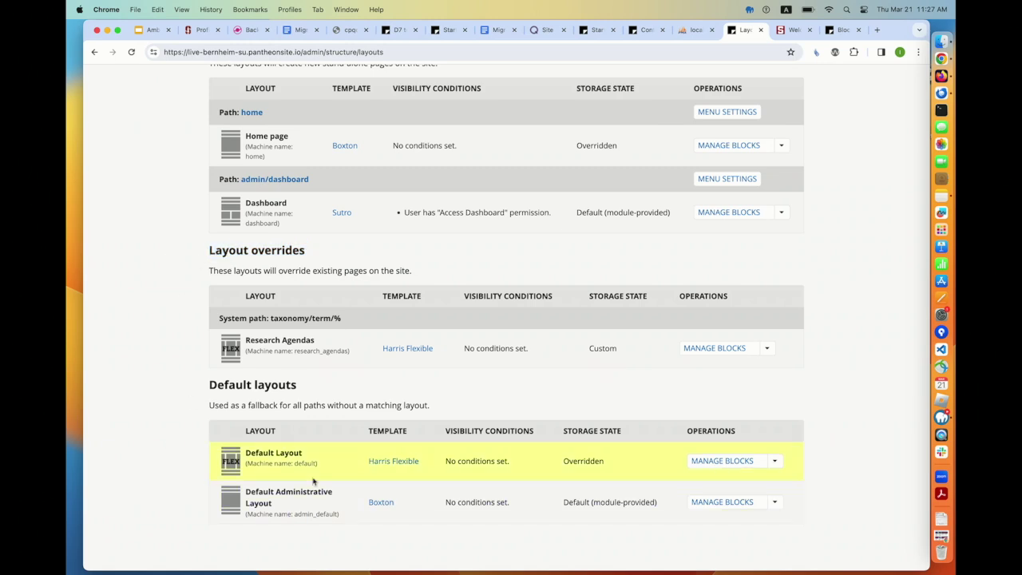
pyautogui.scroll(4, 313, 479)
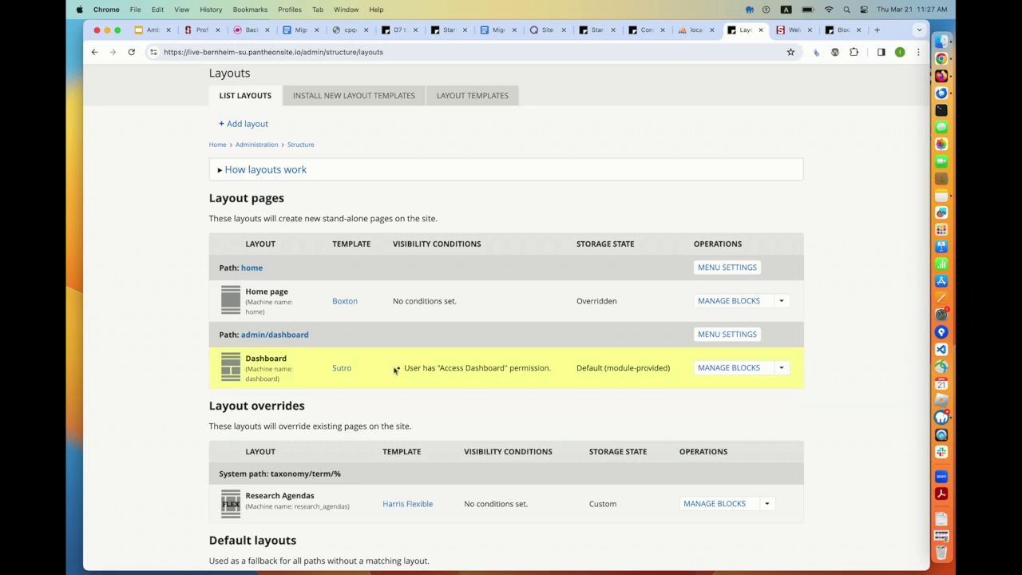
# Open the live site's Blocks report and examine which layouts and regions use each block
pyautogui.scroll(2, 554, 141)
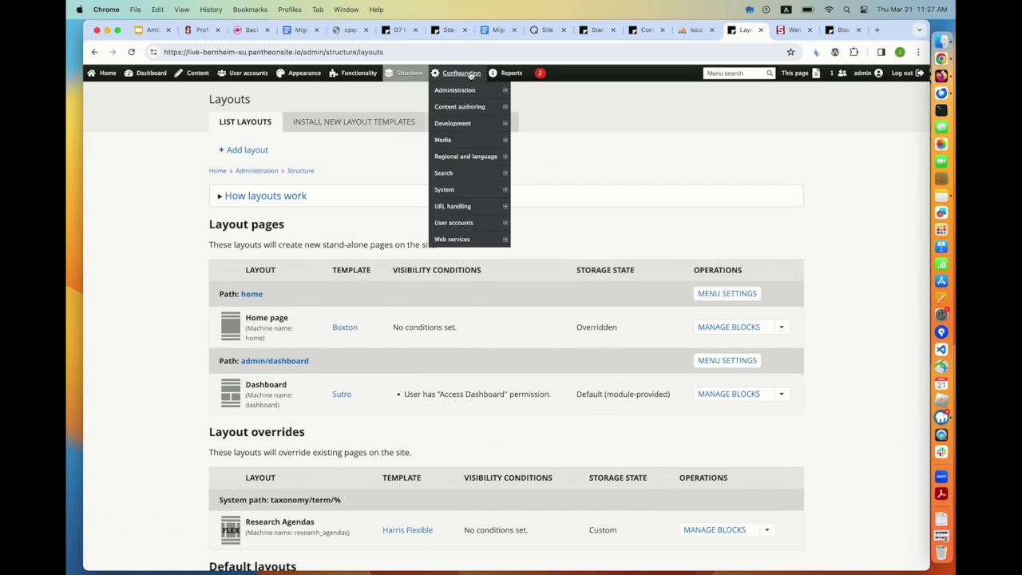
pyautogui.moveTo(511, 73)
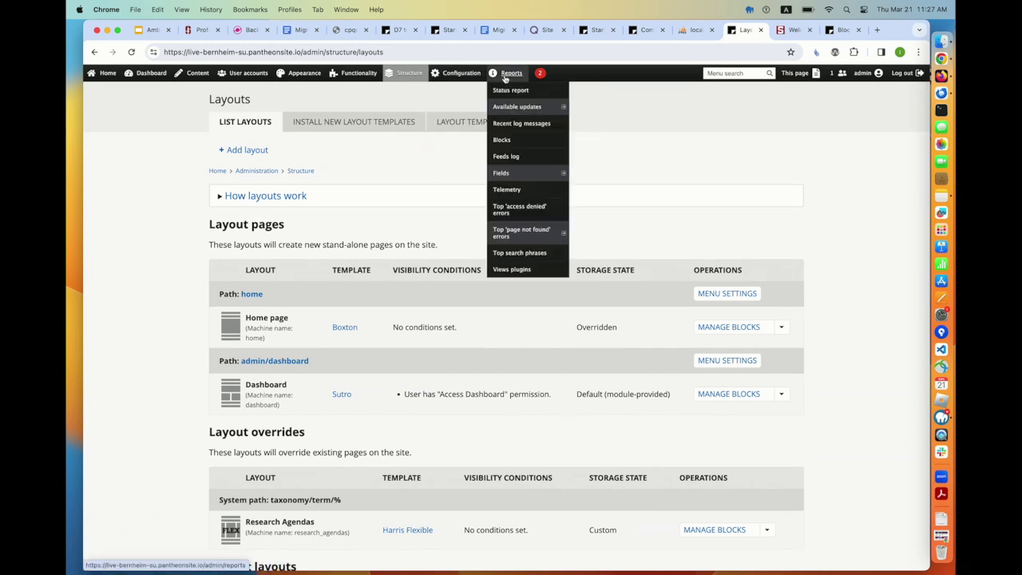
pyautogui.click(502, 140)
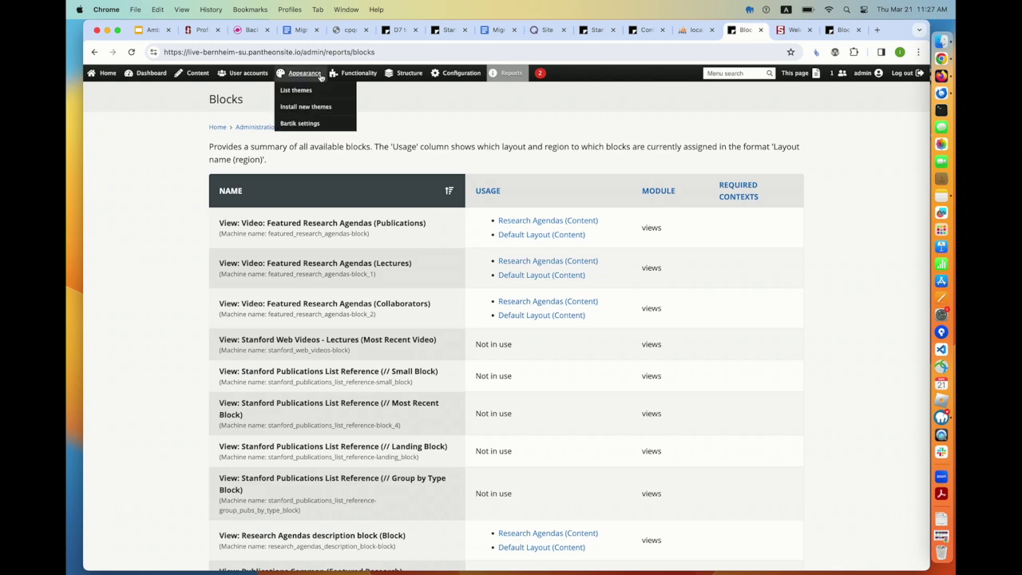
pyautogui.moveTo(401, 91)
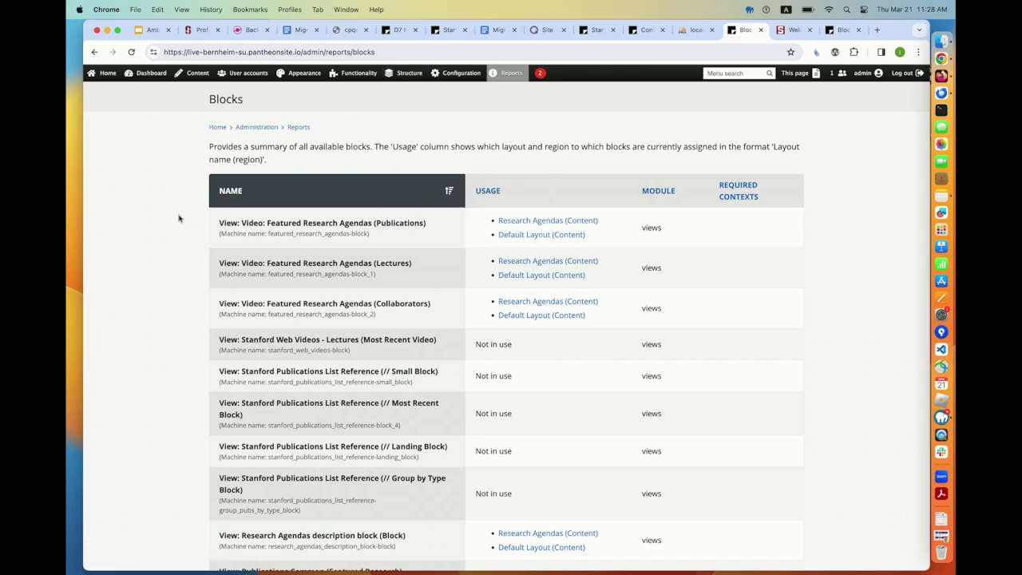
pyautogui.scroll(-8, 178, 218)
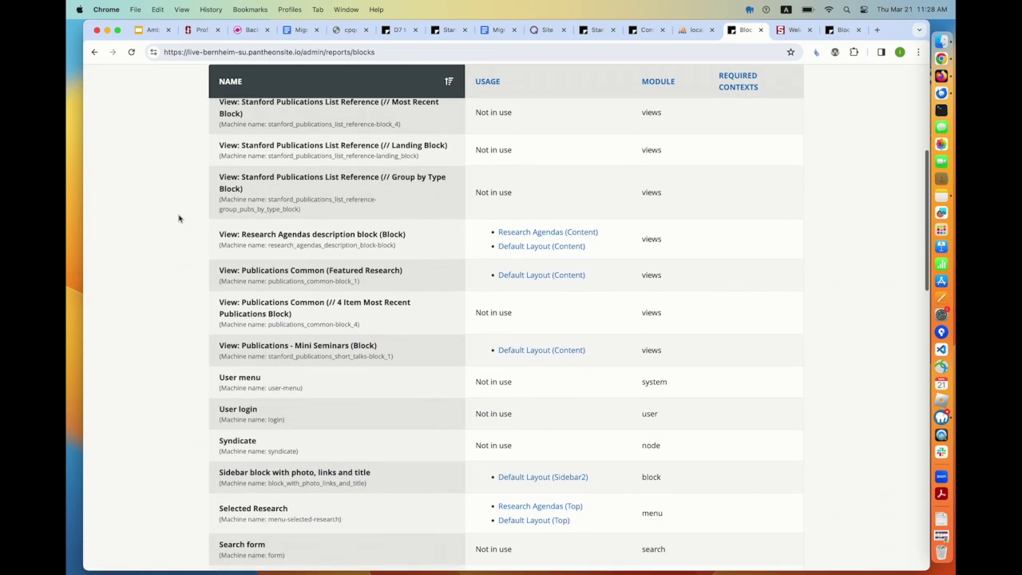
pyautogui.scroll(-7, 179, 218)
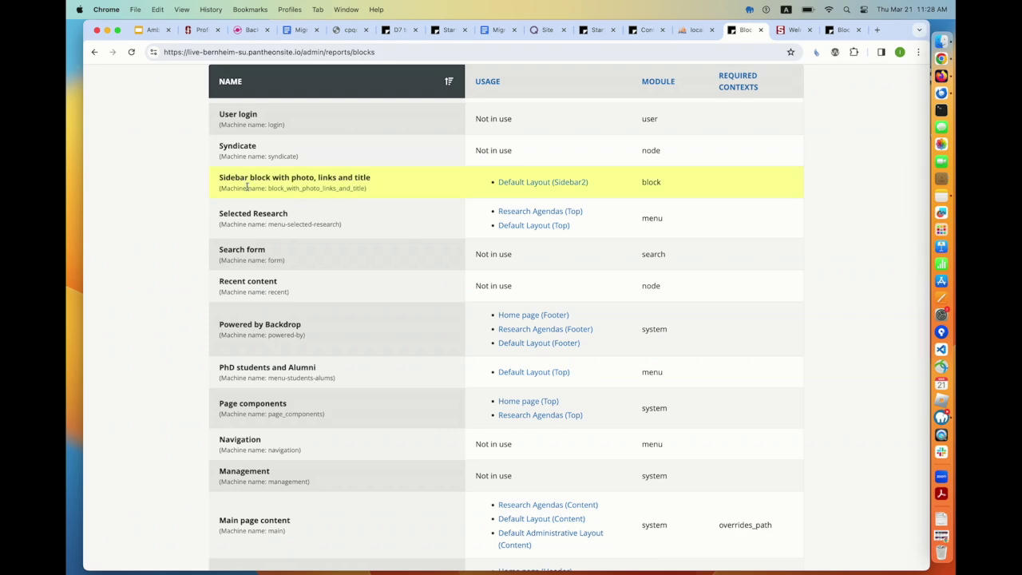
pyautogui.scroll(15, 247, 186)
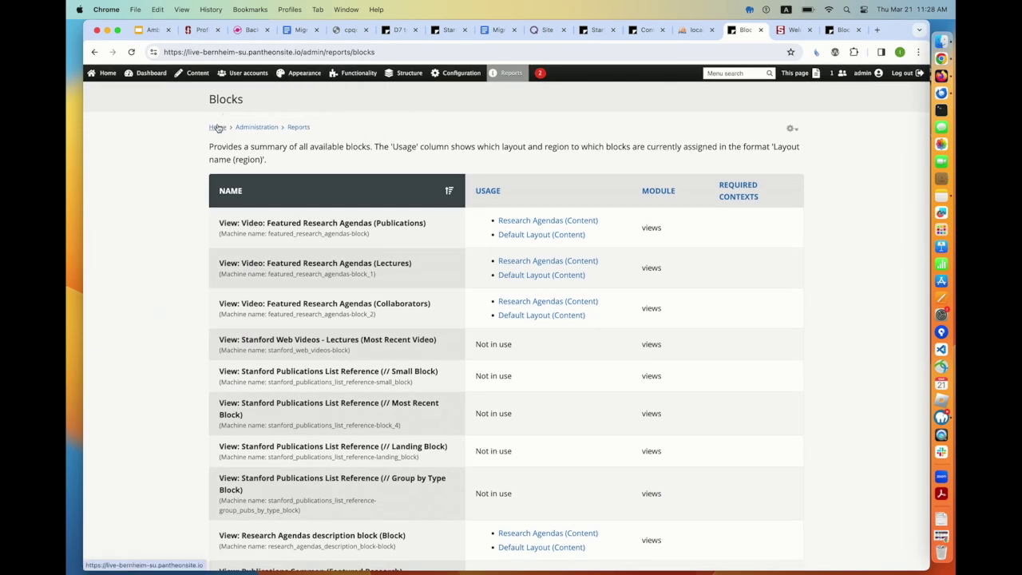
# Go to the live site's home page and open its Selected Research Agendas page
pyautogui.click(217, 128)
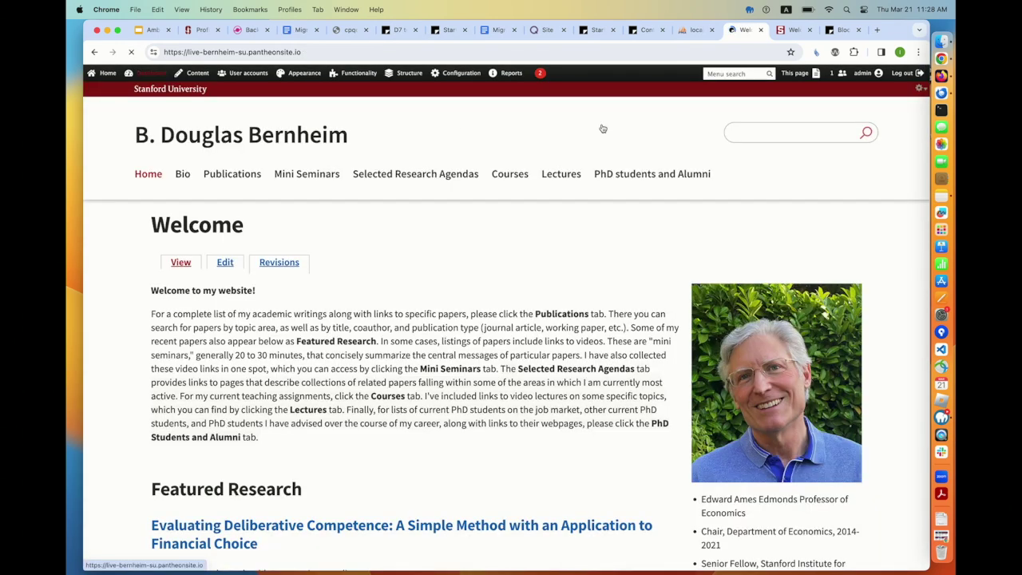
pyautogui.moveTo(813, 76)
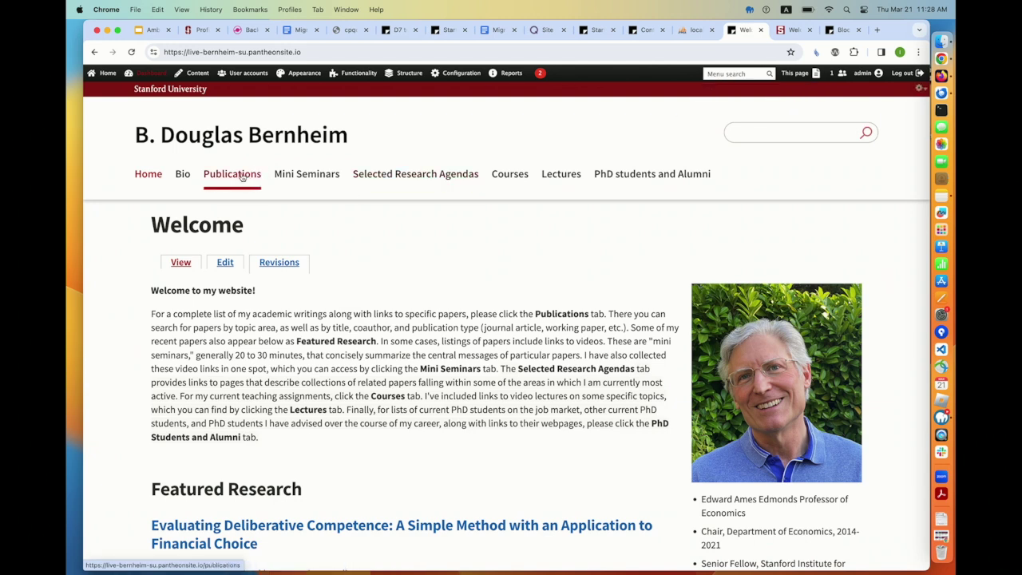
pyautogui.click(424, 172)
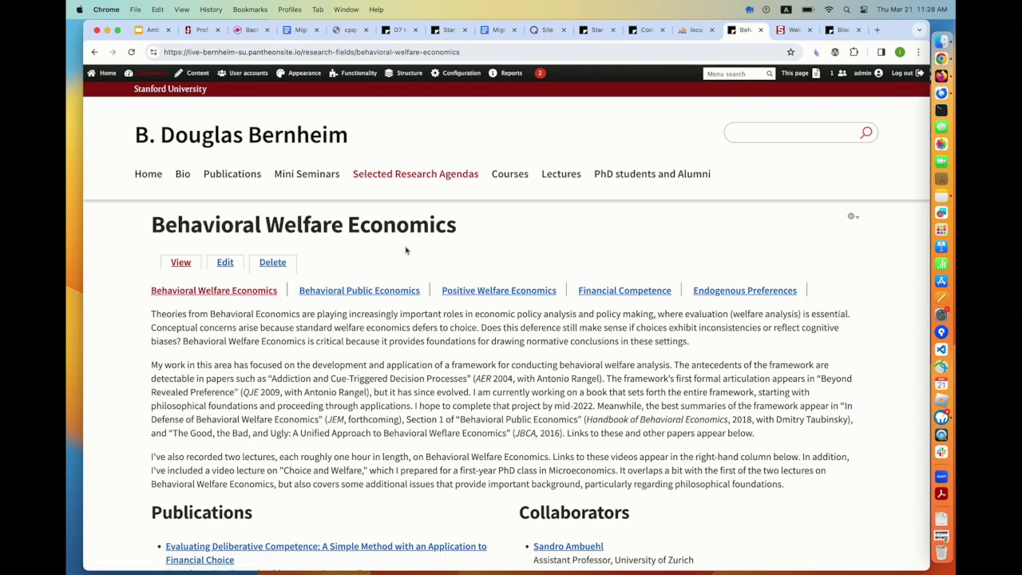
# Open the Research Agendas layout used by this page and examine the blocks placed in its regions
pyautogui.moveTo(794, 74)
pyautogui.moveTo(795, 95)
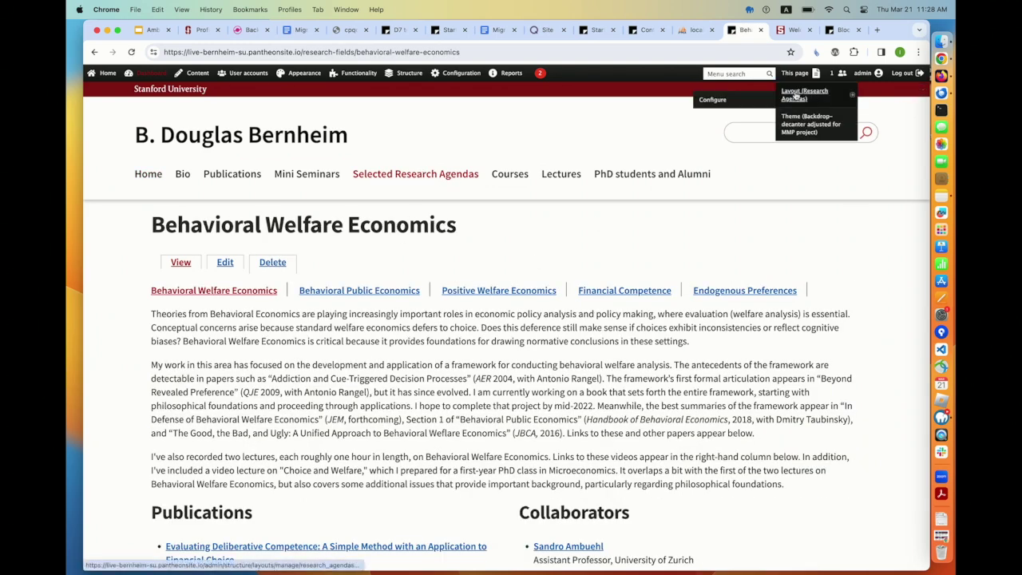
pyautogui.click(796, 95)
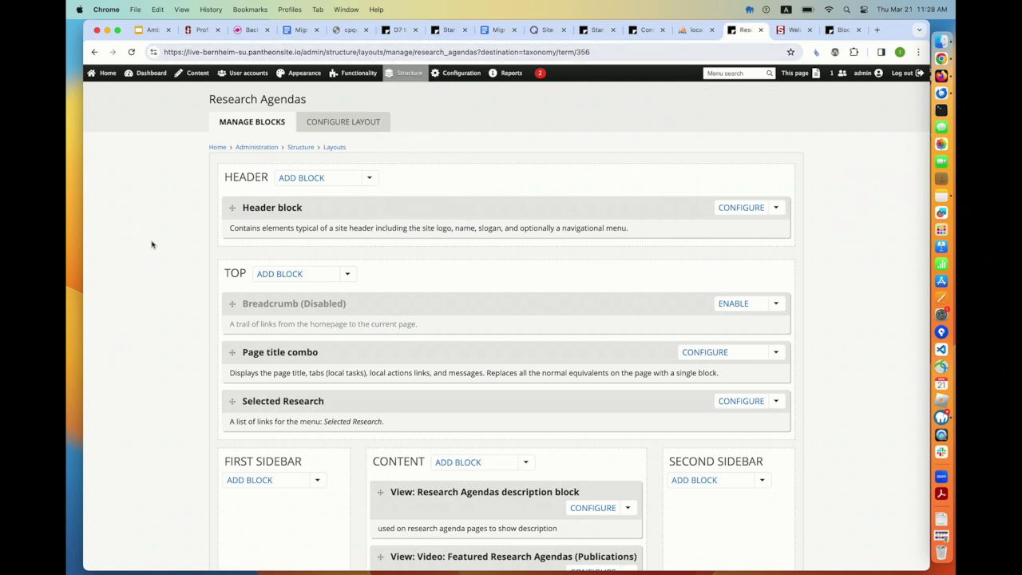
pyautogui.scroll(-9, 160, 250)
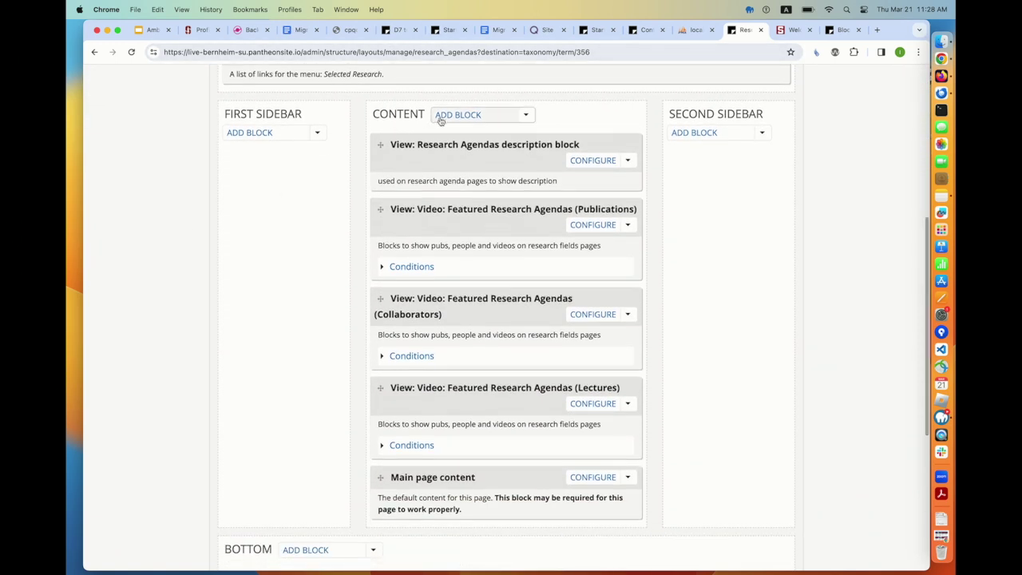
pyautogui.scroll(5, 182, 332)
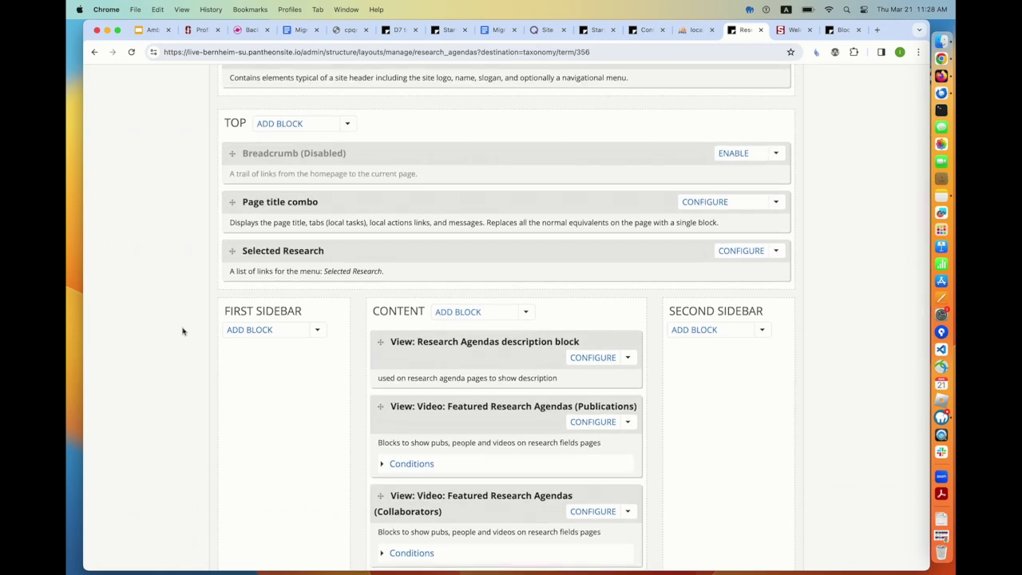
# Switch to the D7 to Backdrop Test site and open the Default Layout used by its home page
pyautogui.click(403, 30)
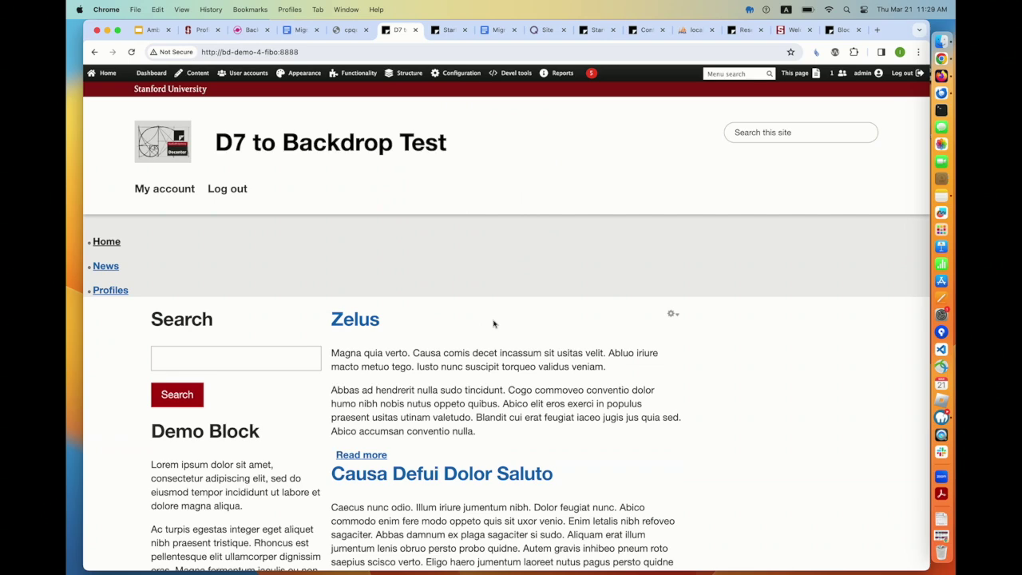
pyautogui.scroll(-1, 495, 321)
pyautogui.scroll(1, 495, 322)
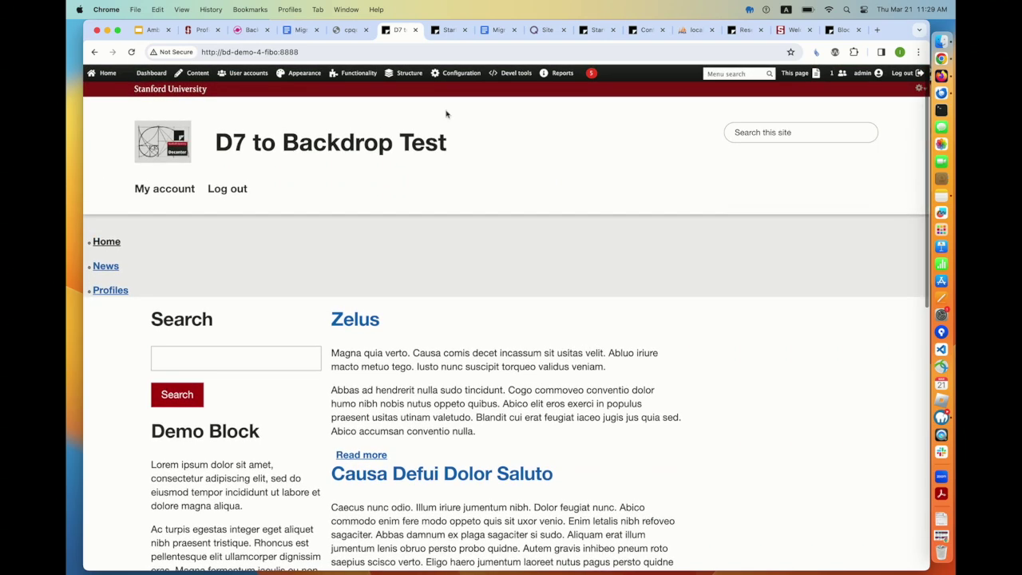
pyautogui.moveTo(800, 72)
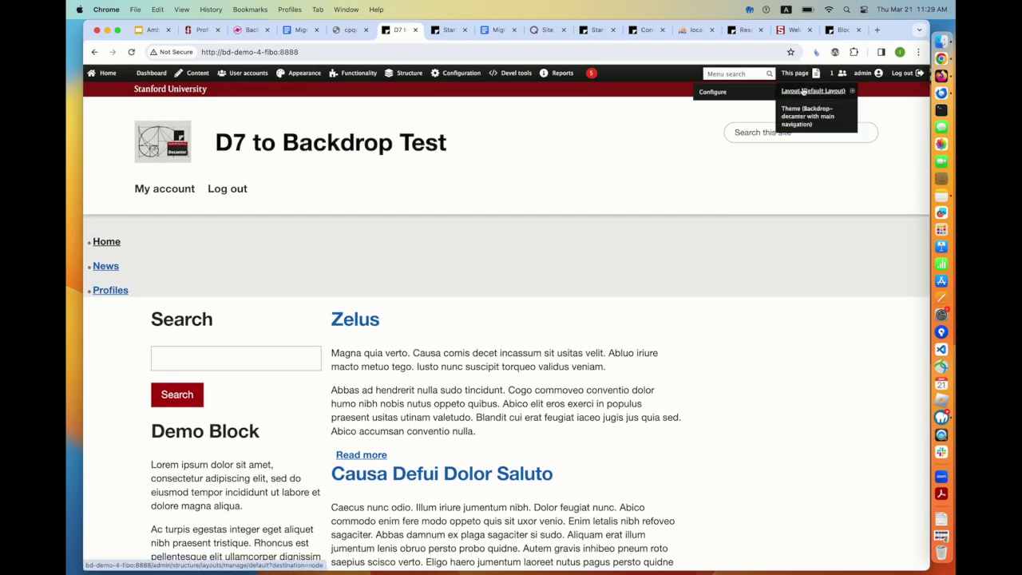
pyautogui.click(803, 91)
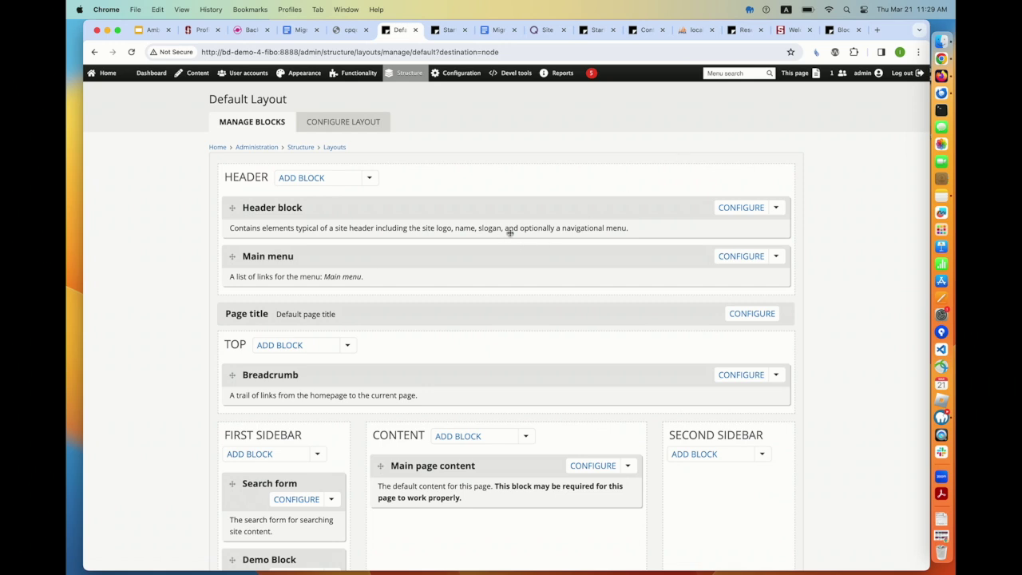
# Set the Header block's menu to Main menu, update the block and save the Default Layout
pyautogui.click(743, 210)
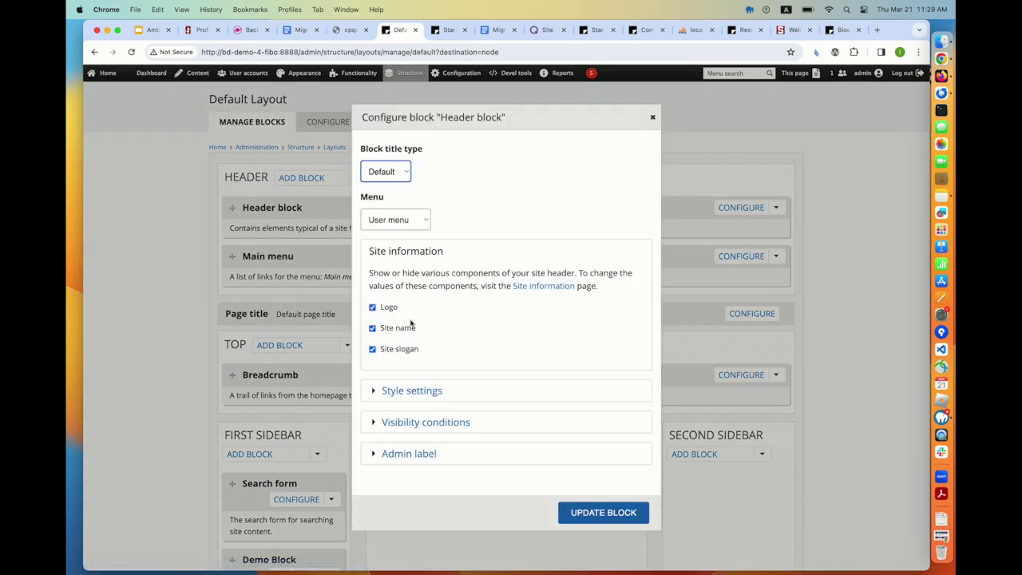
pyautogui.click(411, 219)
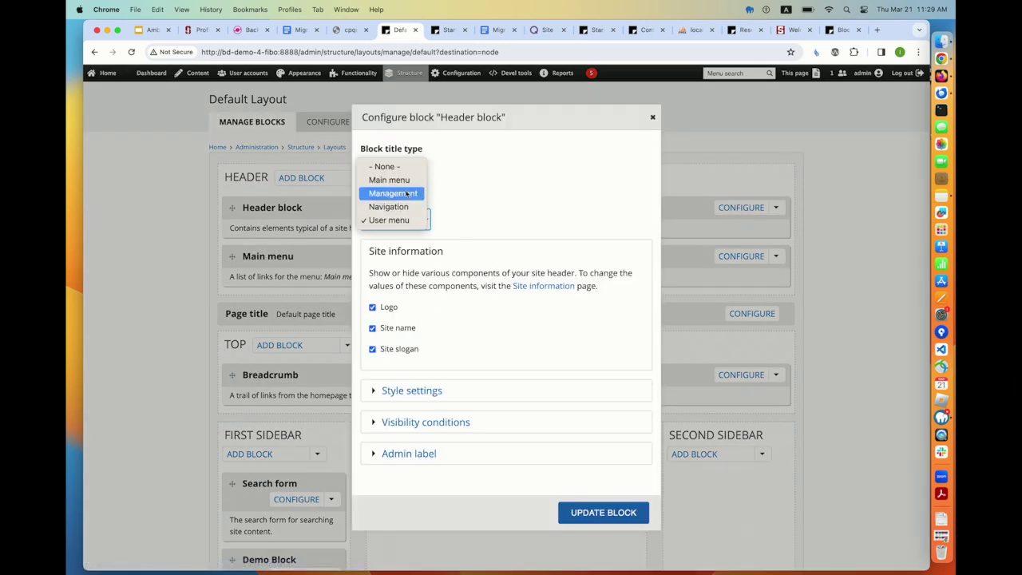
pyautogui.click(390, 179)
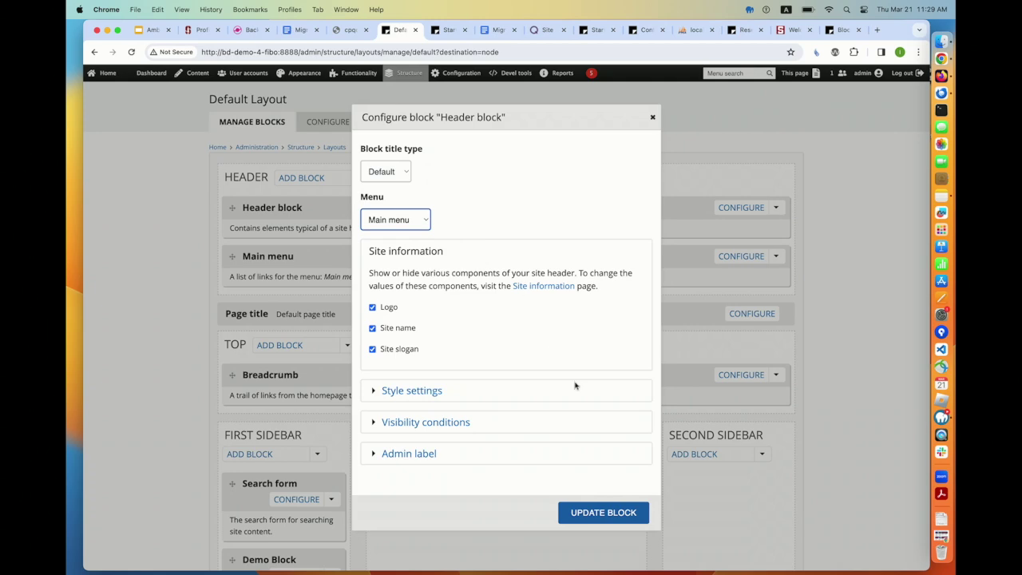
pyautogui.click(606, 512)
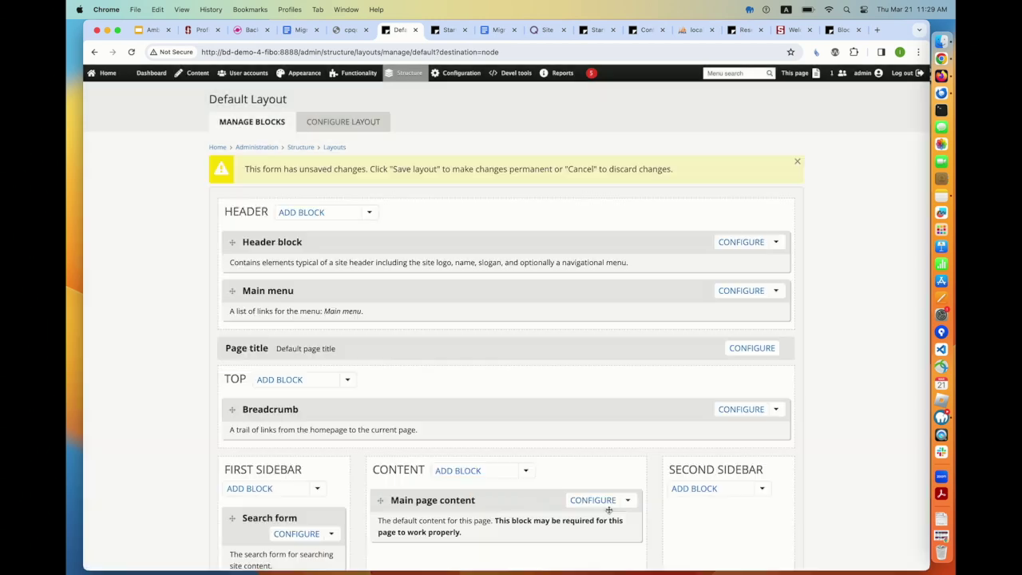
pyautogui.scroll(-10, 373, 386)
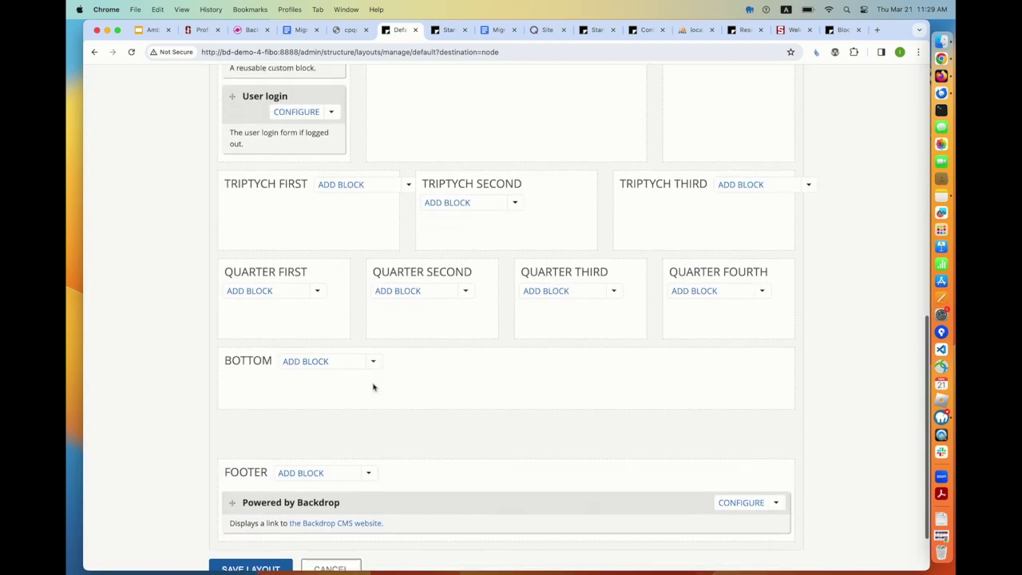
pyautogui.click(228, 482)
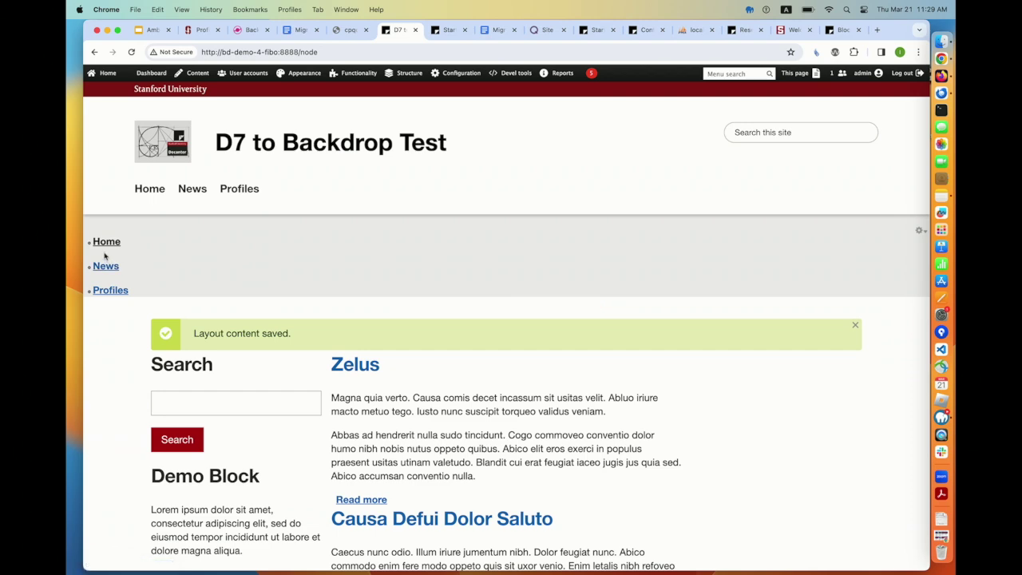
# Disable the separate Main menu block in the Default Layout's header region and save the layout
pyautogui.click(919, 232)
pyautogui.click(884, 247)
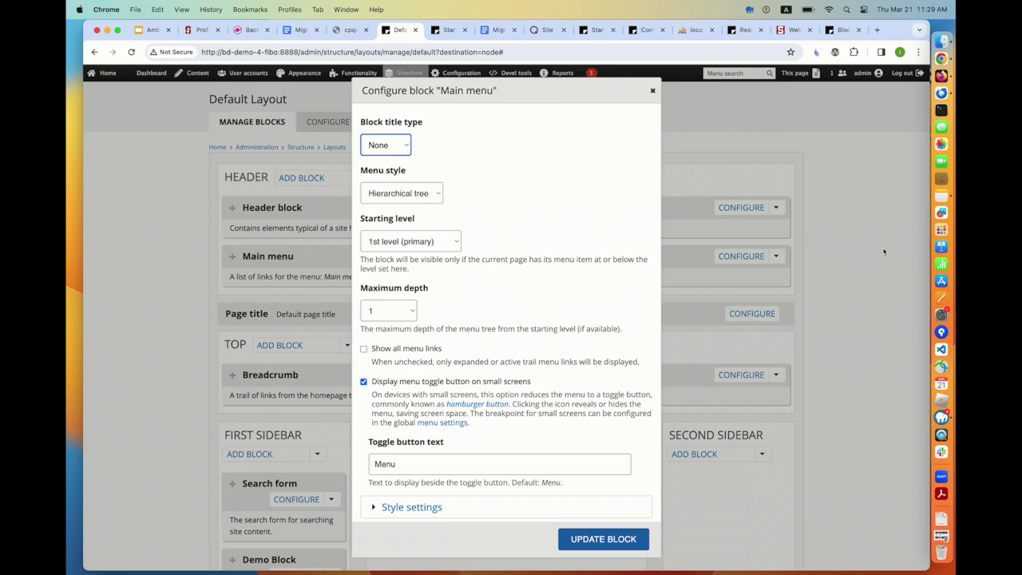
pyautogui.scroll(-2, 624, 318)
pyautogui.scroll(2, 625, 319)
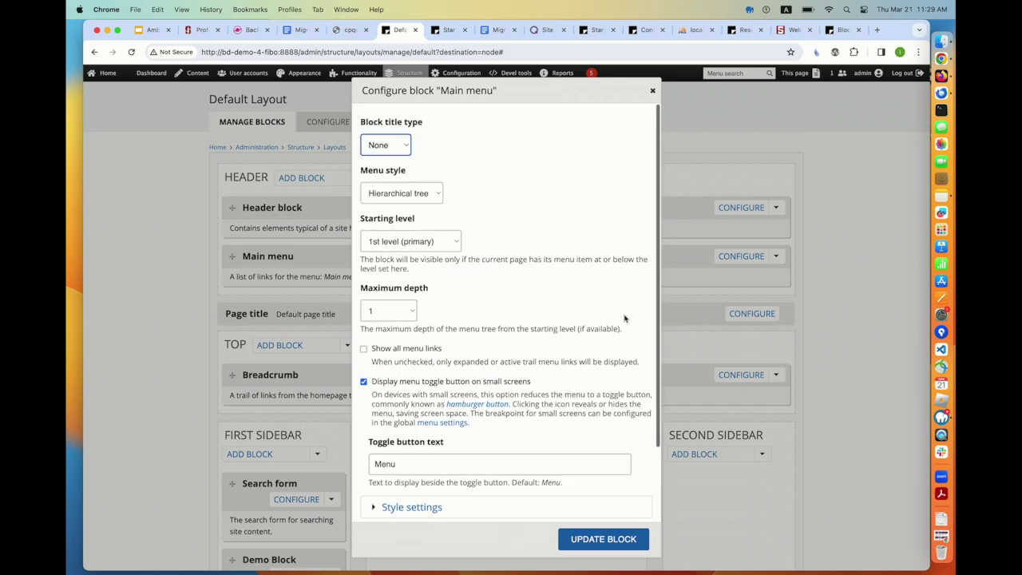
pyautogui.click(652, 91)
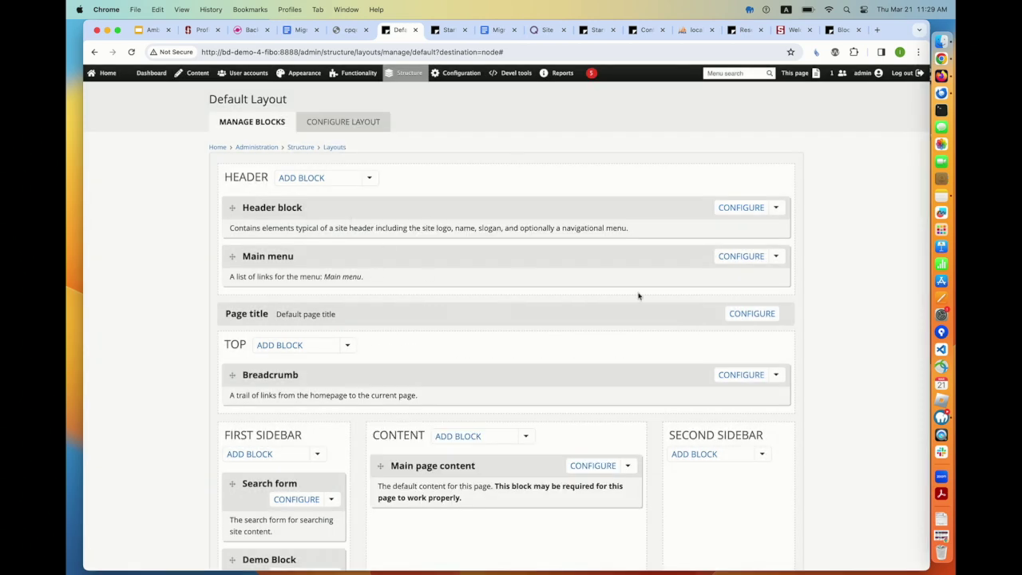
pyautogui.click(775, 256)
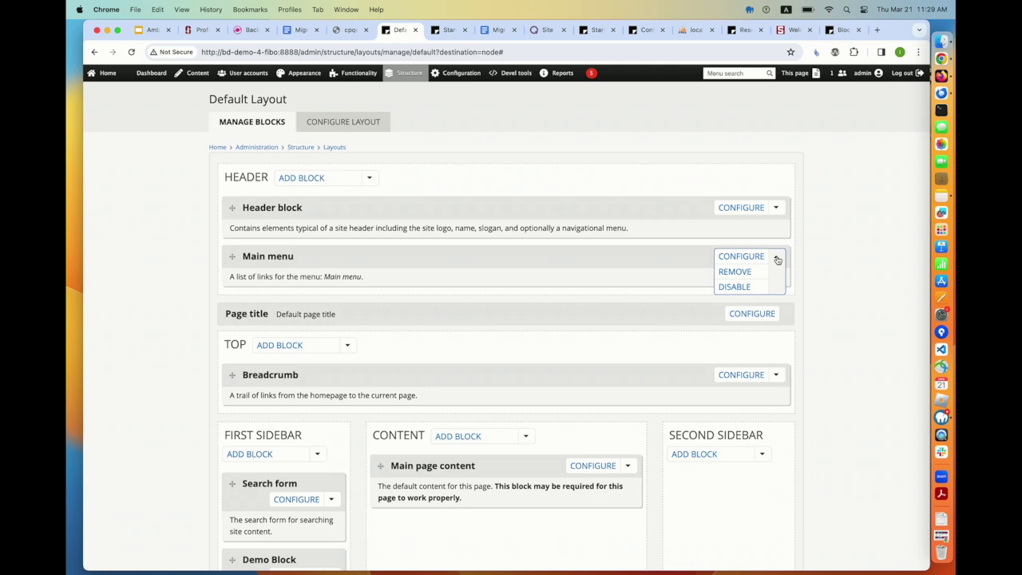
pyautogui.click(733, 286)
pyautogui.scroll(-10, 349, 365)
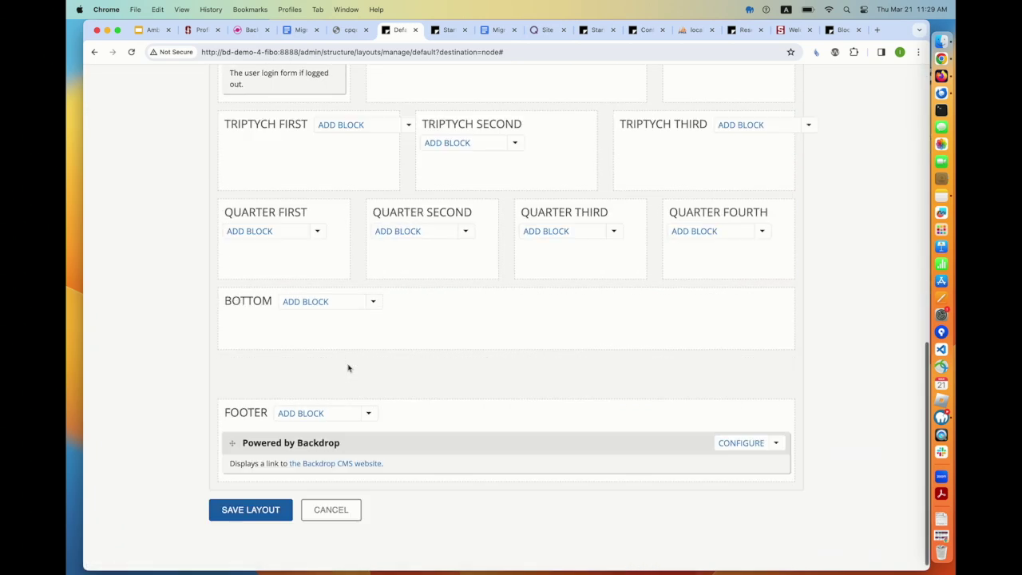
pyautogui.click(251, 501)
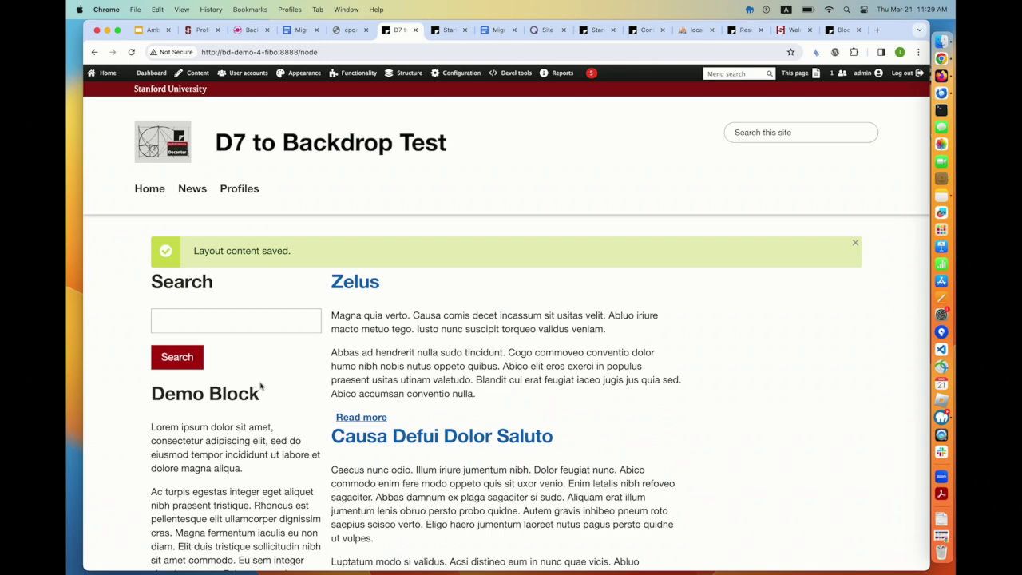
# Reopen the Default Layout through the Search form block's configuration and remove that block from the First Sidebar
pyautogui.click(312, 278)
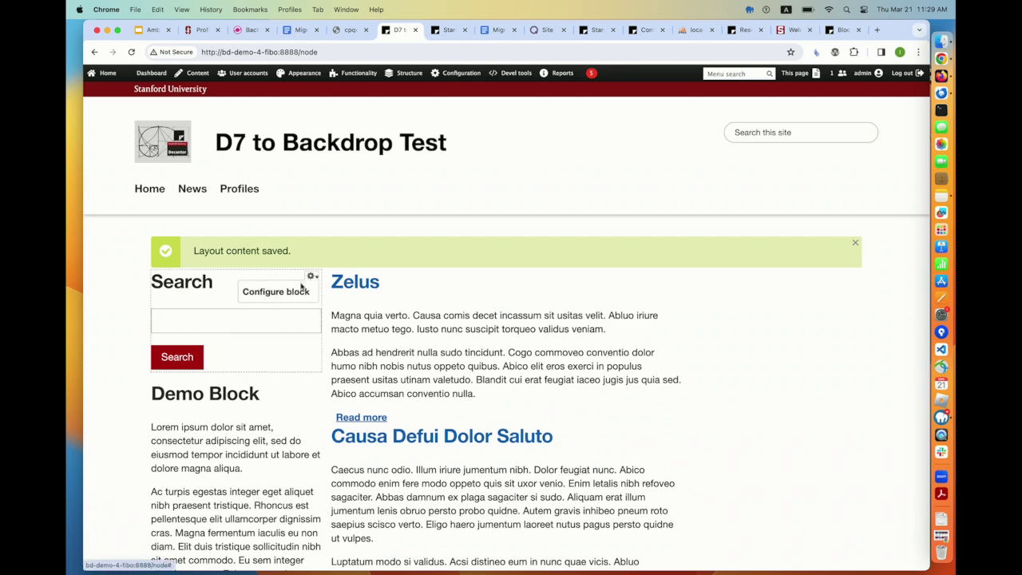
pyautogui.click(295, 289)
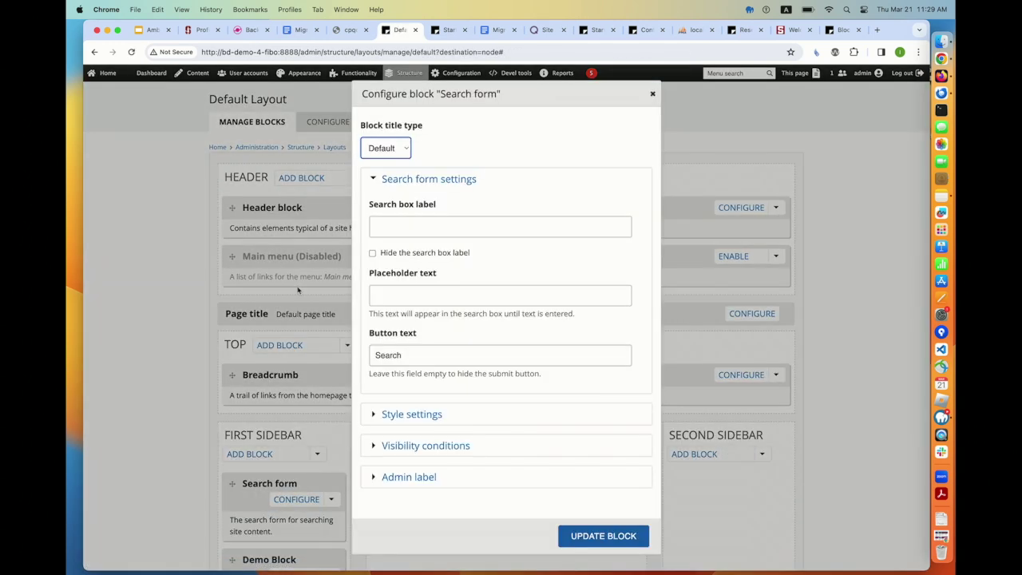
pyautogui.click(652, 93)
pyautogui.scroll(-5, 631, 137)
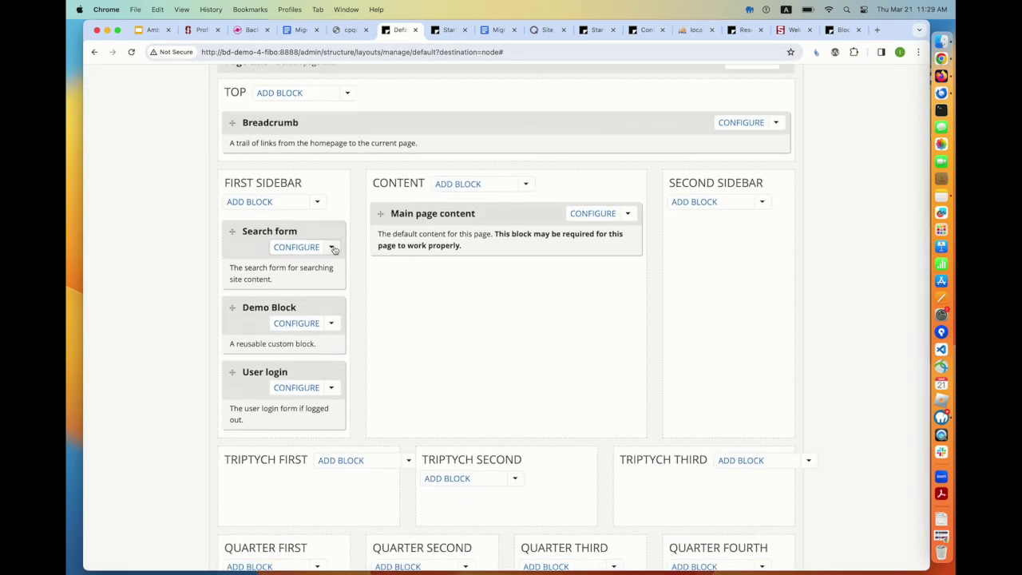
pyautogui.click(332, 248)
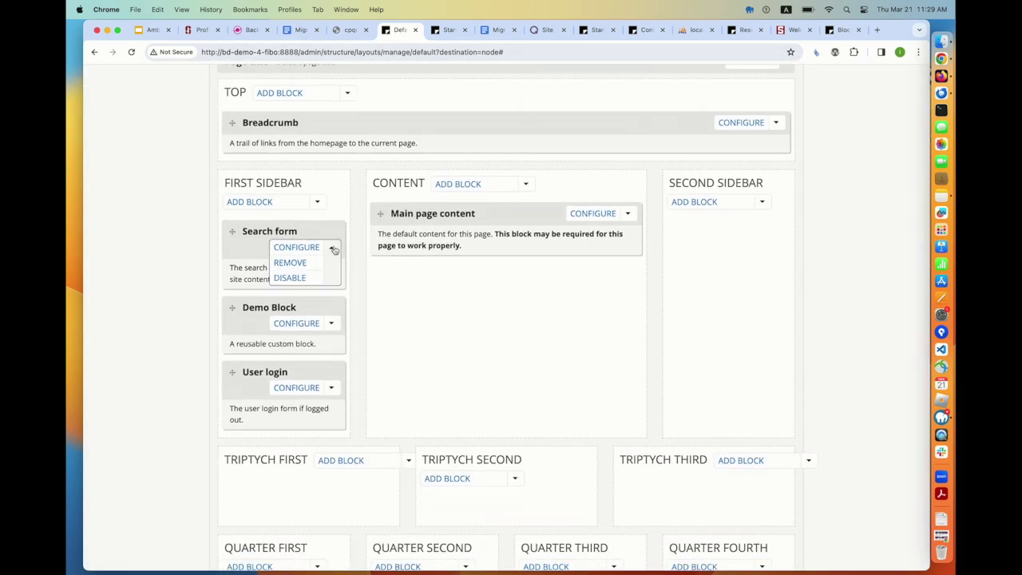
pyautogui.click(290, 262)
pyautogui.scroll(1, 425, 325)
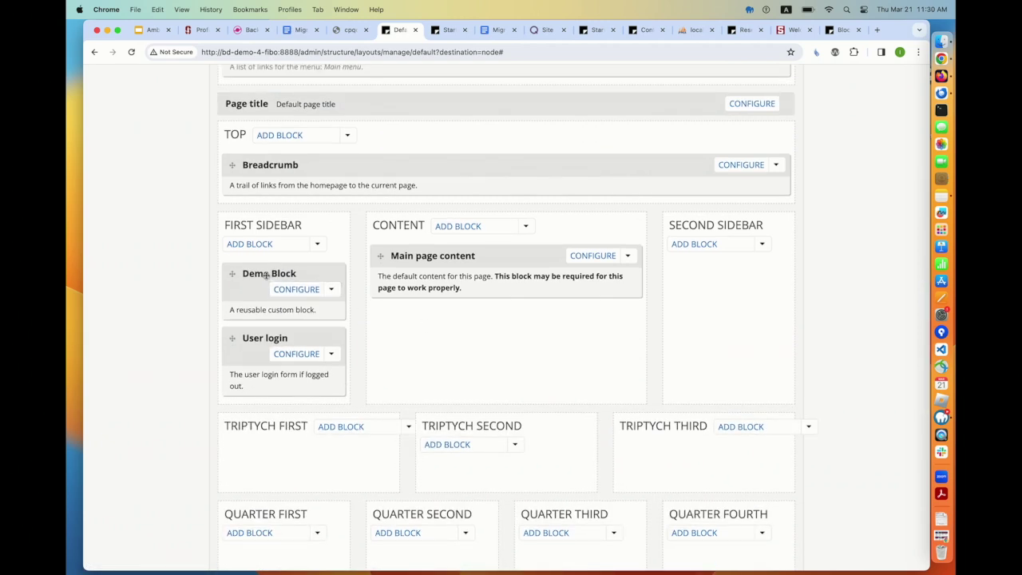
# Move the Demo Block from the First Sidebar to the Second Sidebar and save the Default Layout
pyautogui.moveTo(266, 274); pyautogui.dragTo(706, 265)
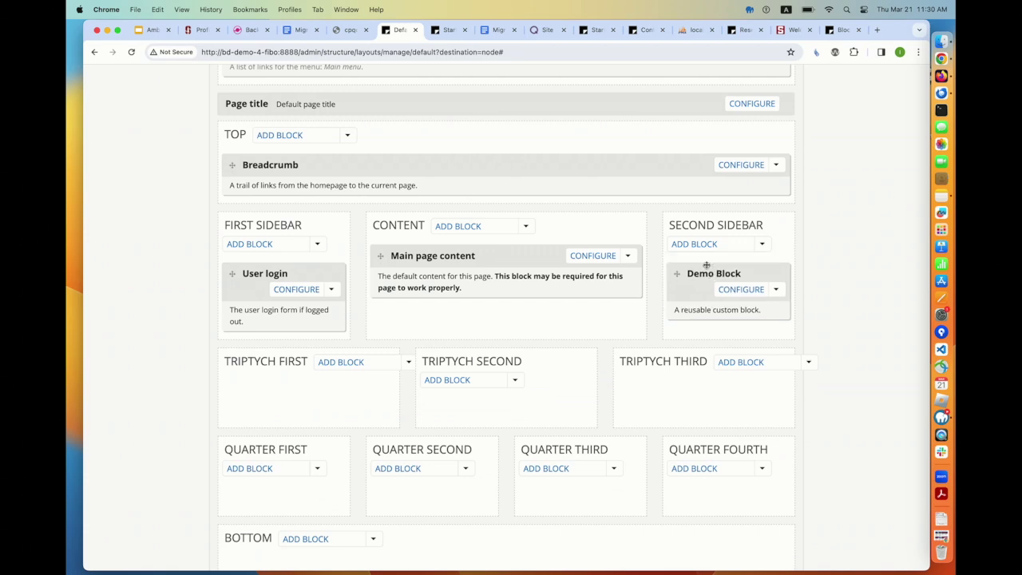
pyautogui.scroll(-5, 548, 303)
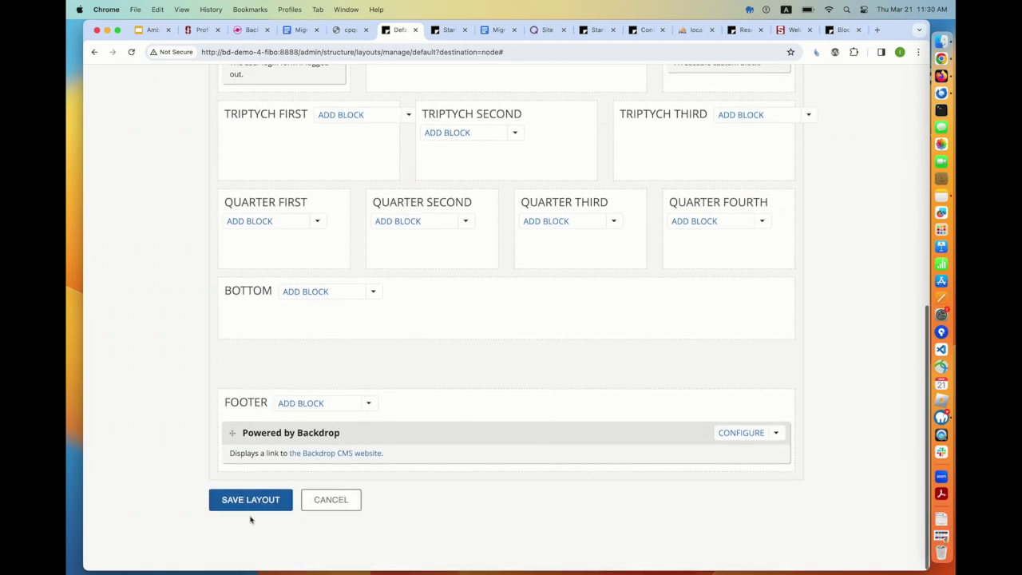
pyautogui.click(249, 501)
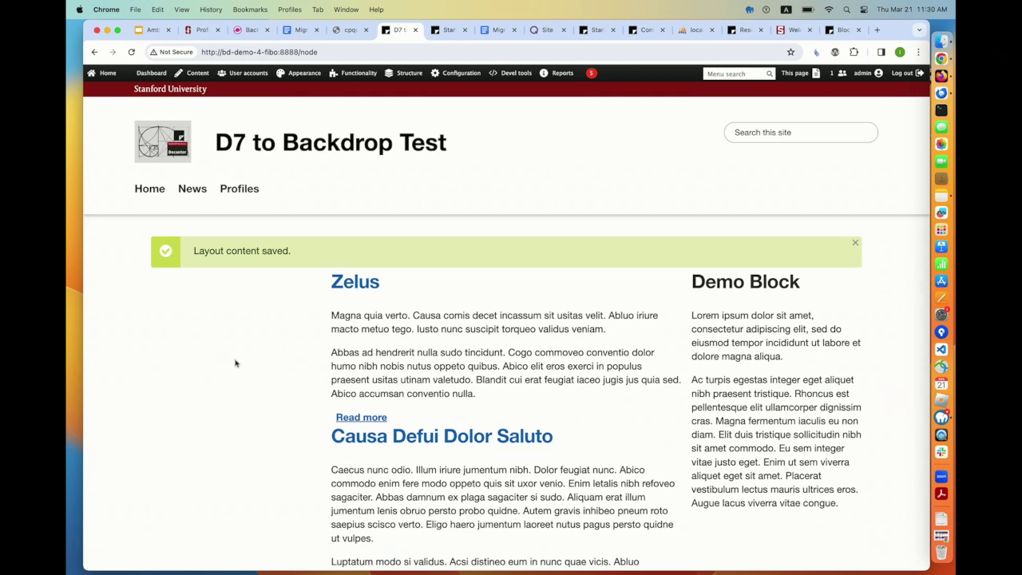
# Open the Default Layout from the home page and examine the layout templates offered in its configuration
pyautogui.moveTo(464, 75)
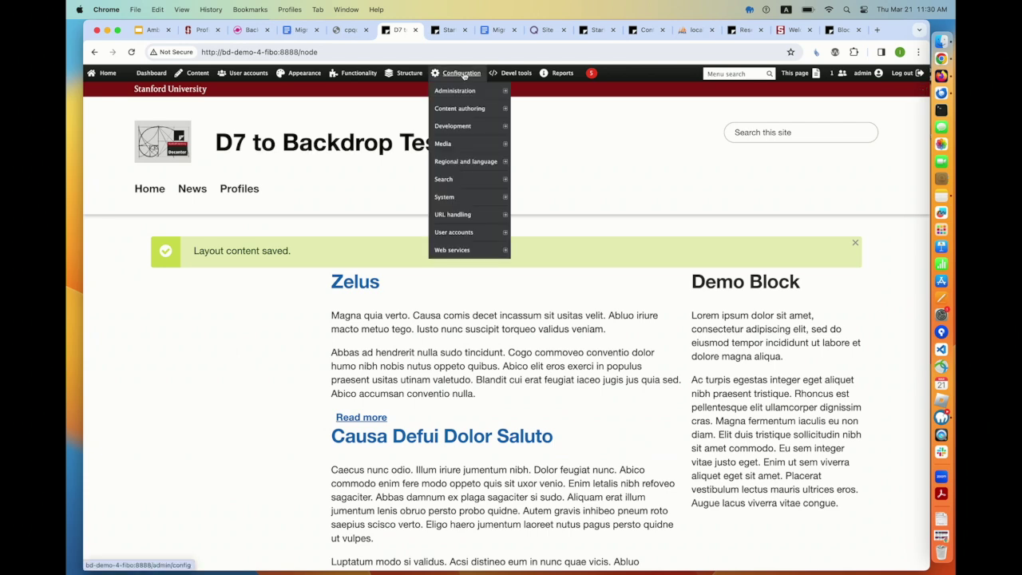
pyautogui.moveTo(419, 74)
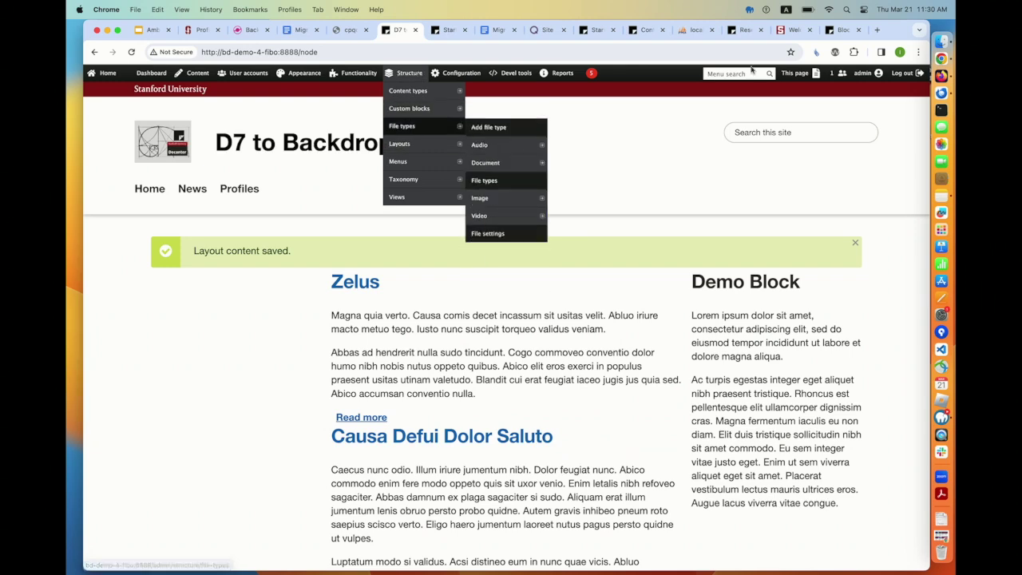
pyautogui.click(805, 92)
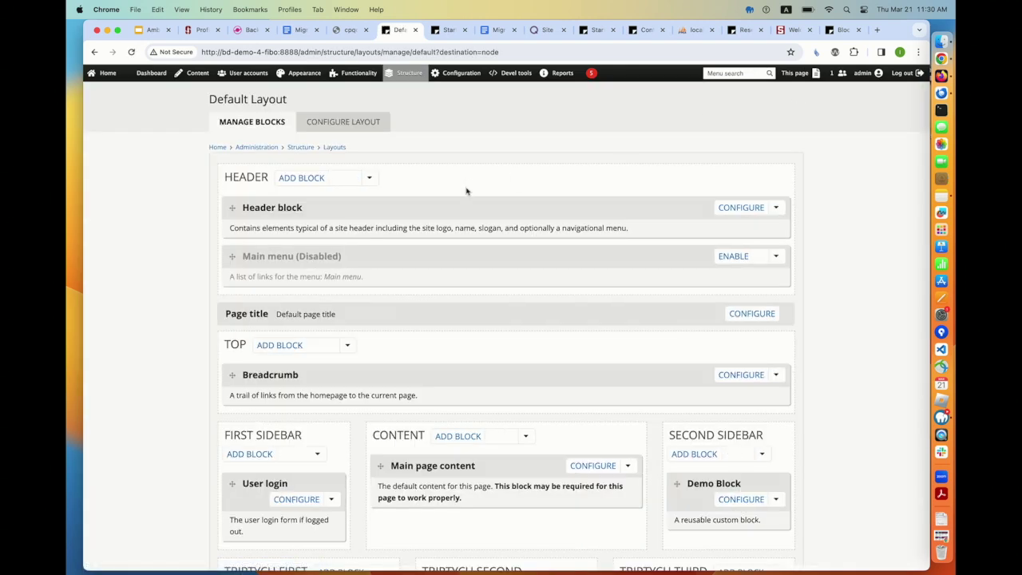
pyautogui.click(344, 123)
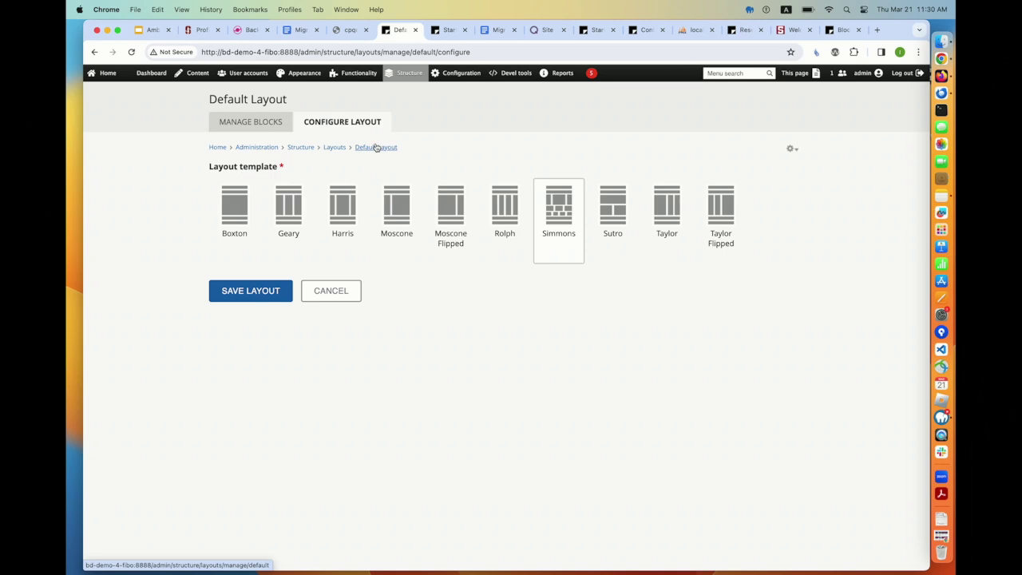
pyautogui.click(375, 147)
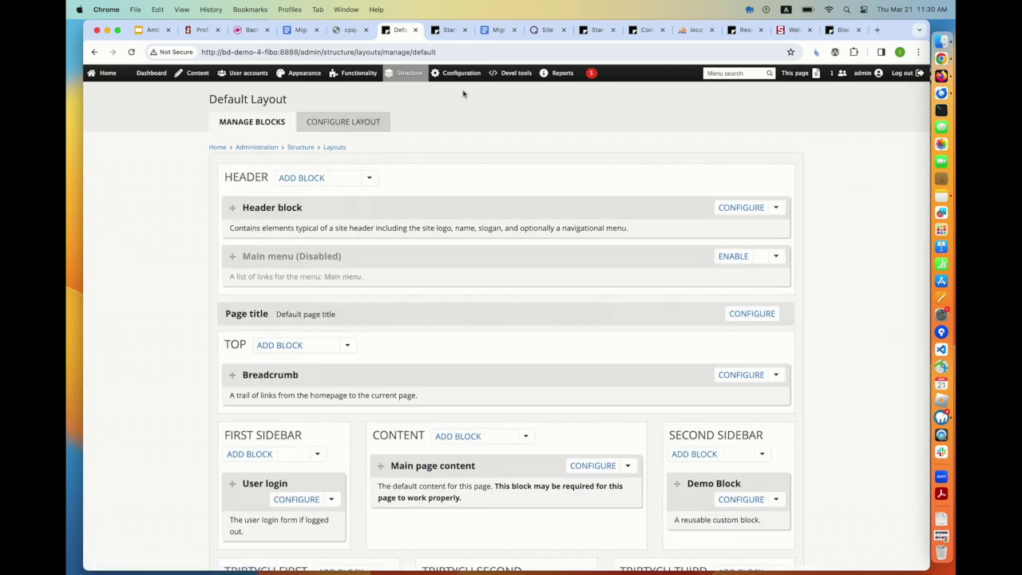
pyautogui.click(337, 123)
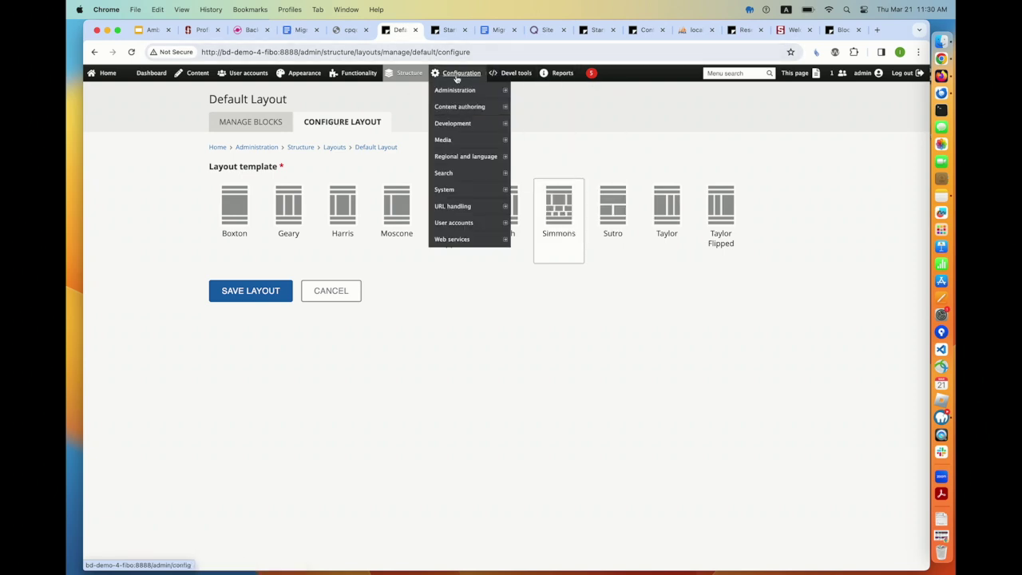
# Open the installer for new layout templates and search it for "harris"
pyautogui.moveTo(454, 161)
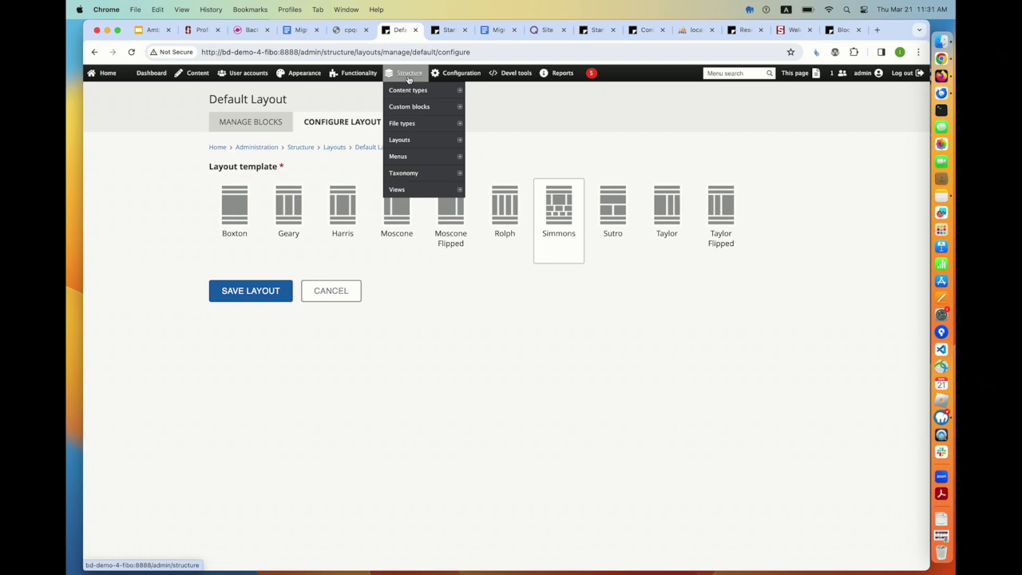
pyautogui.moveTo(407, 142)
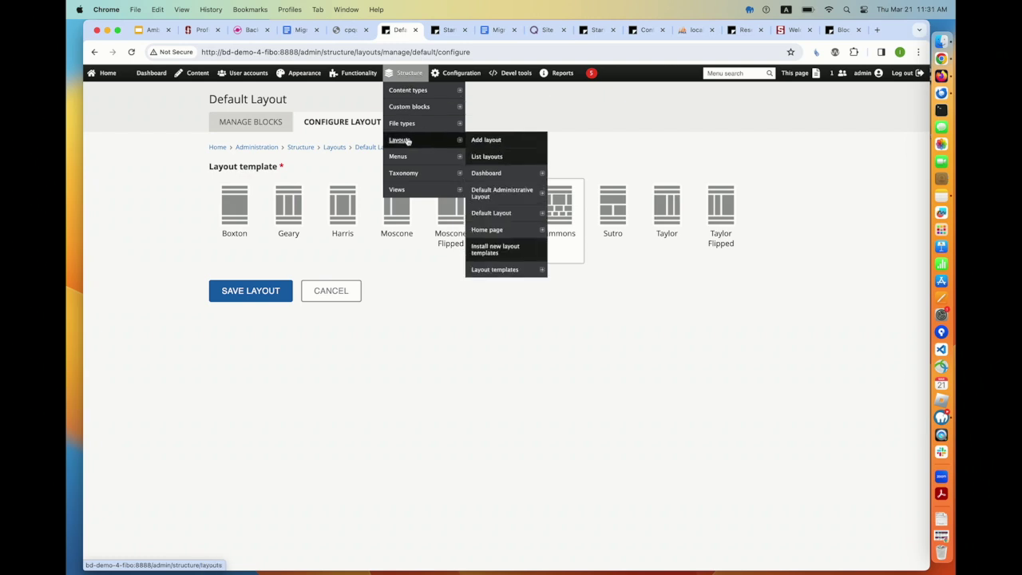
pyautogui.click(407, 141)
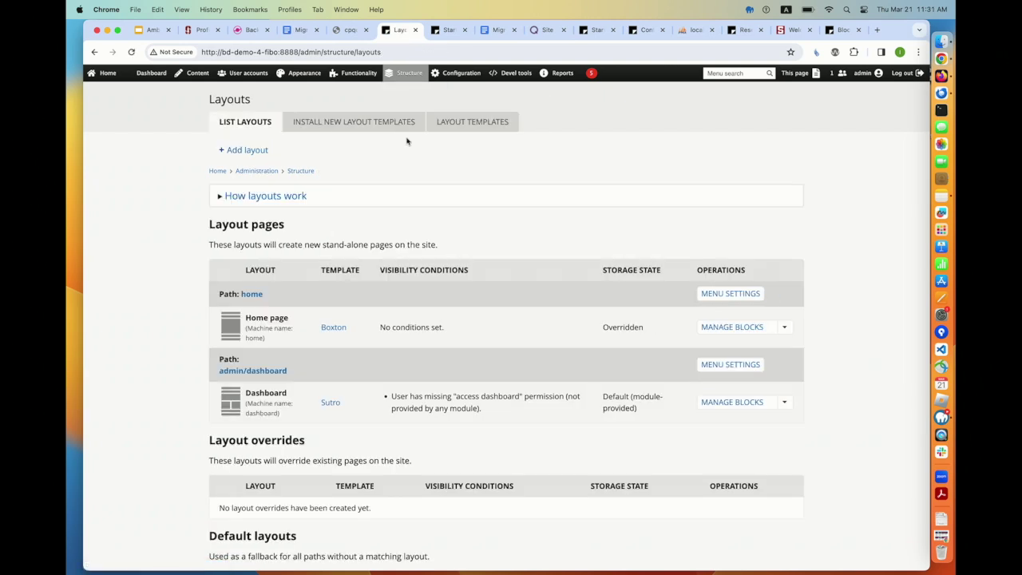
pyautogui.click(381, 124)
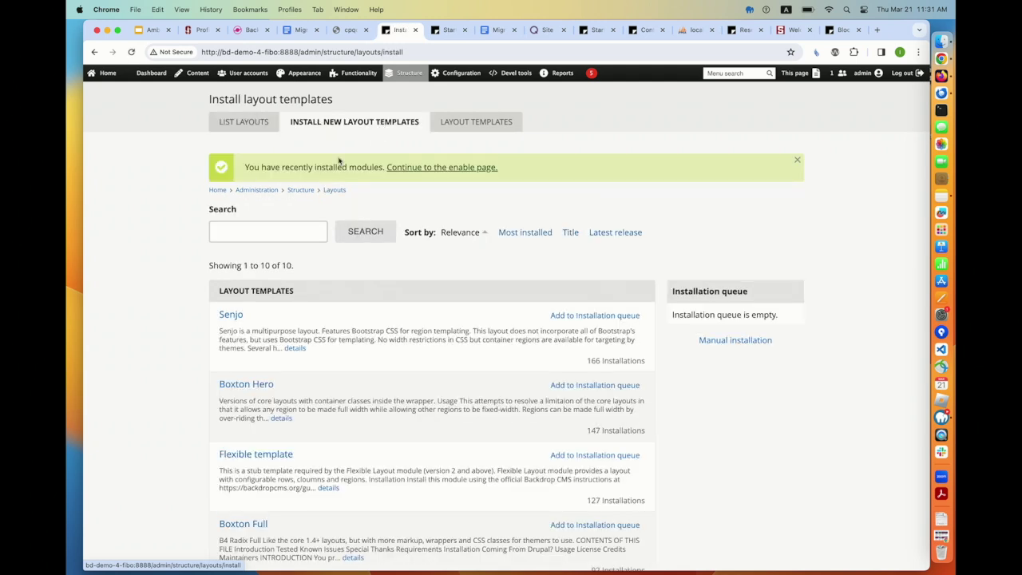
pyautogui.click(260, 230)
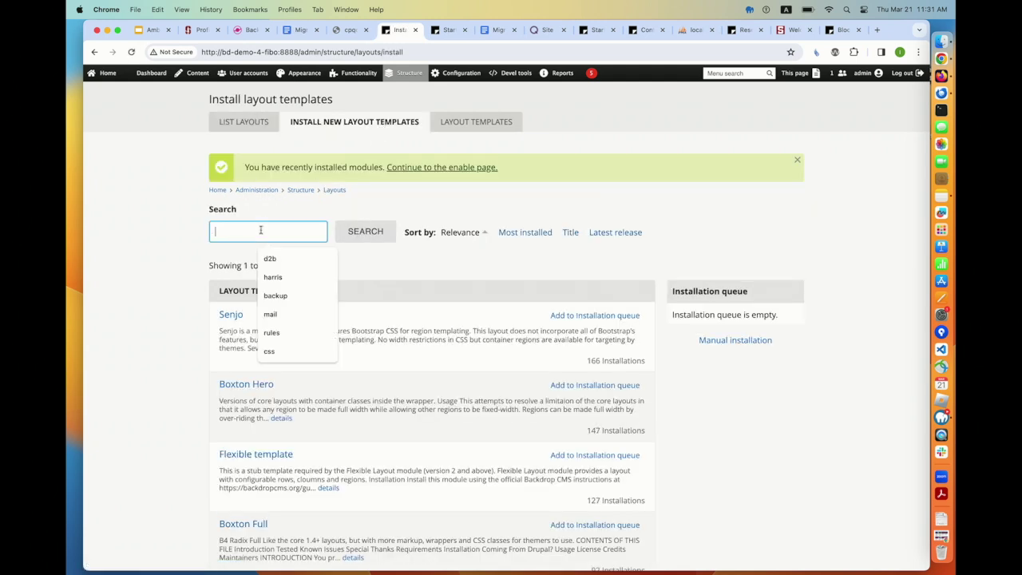
pyautogui.write('harri')
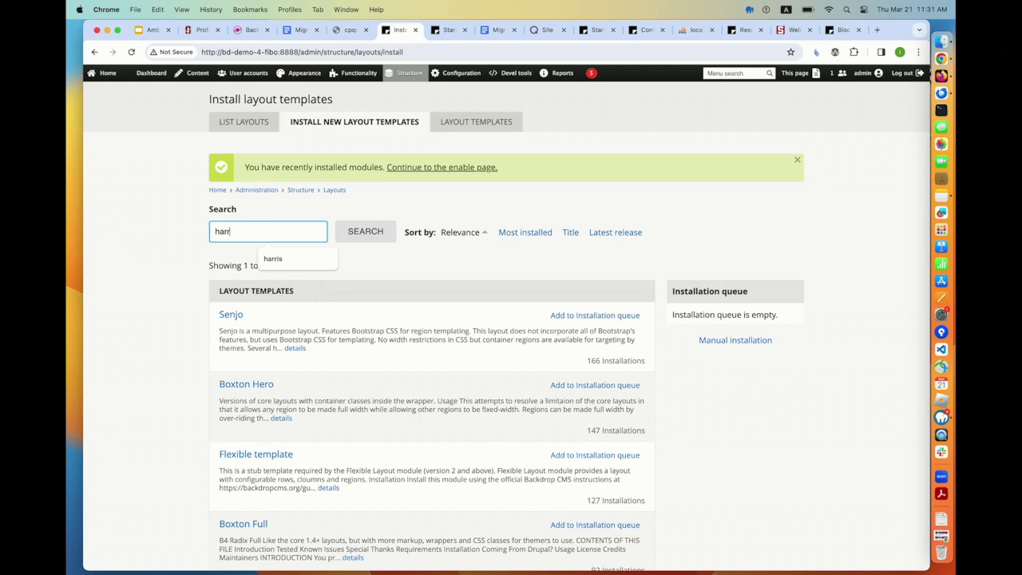
pyautogui.write('s')
pyautogui.press('Return')
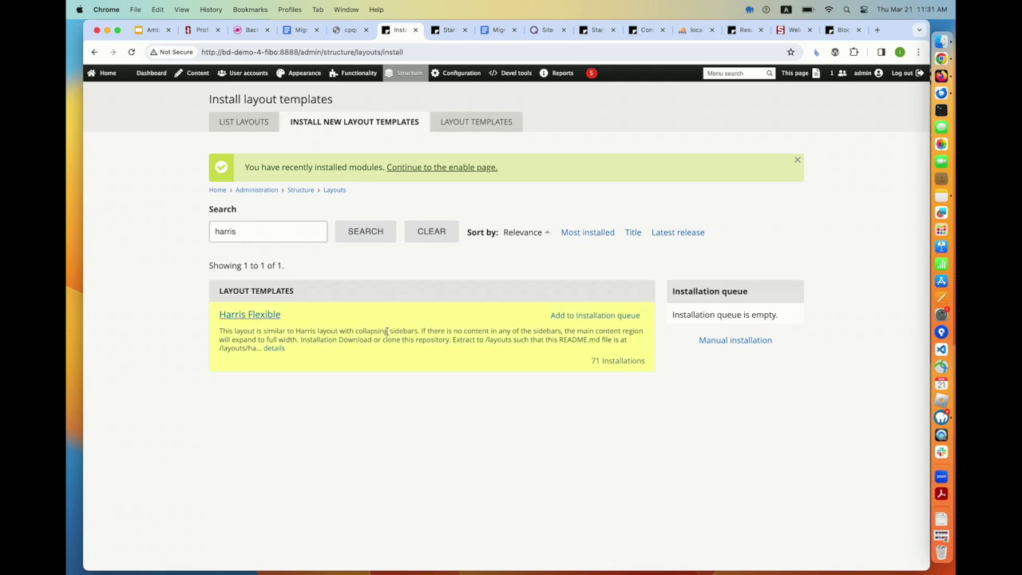
# Queue the Harris Flexible layout template and install it with the site in maintenance mode
pyautogui.click(599, 316)
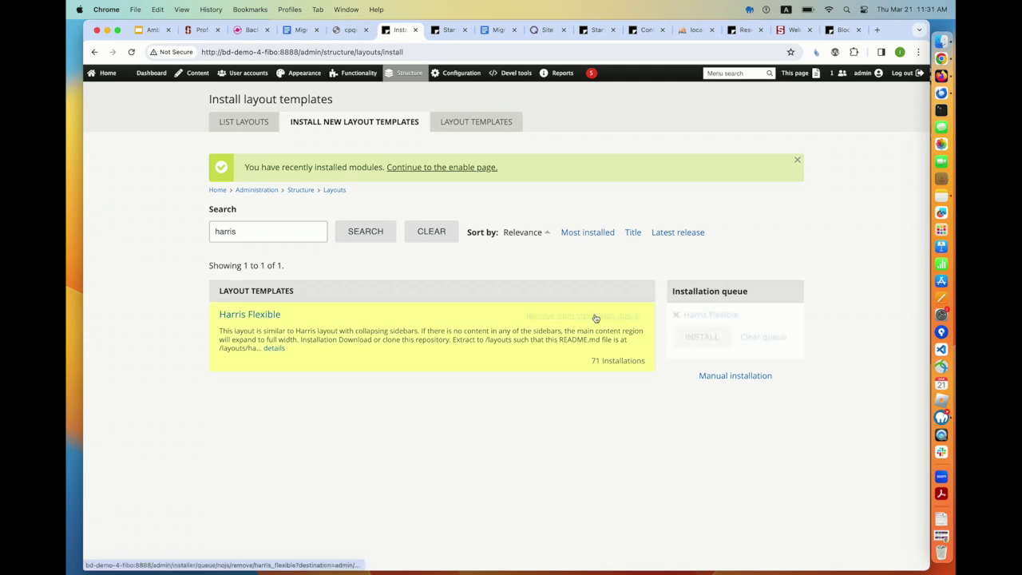
pyautogui.click(699, 337)
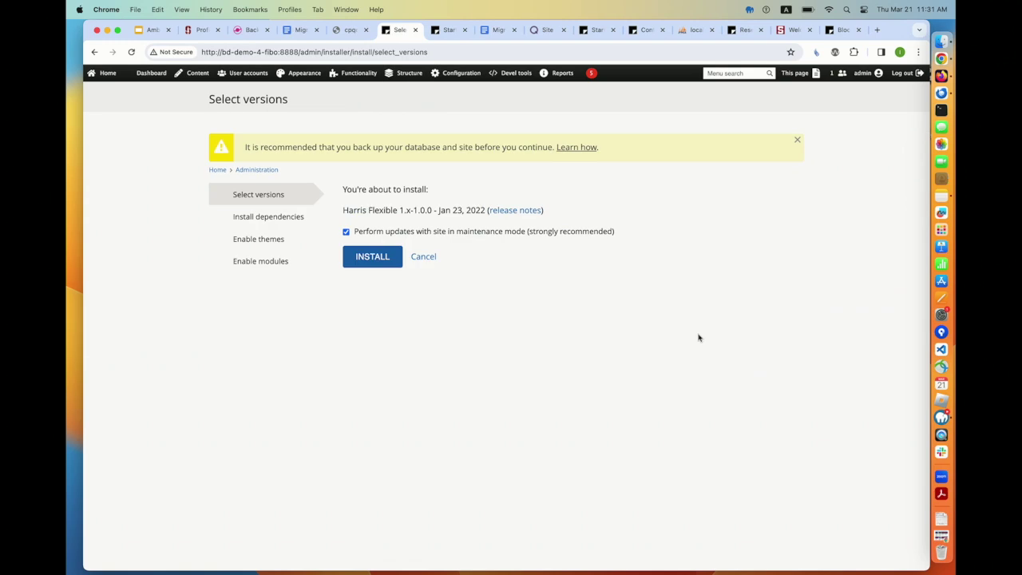
pyautogui.click(385, 257)
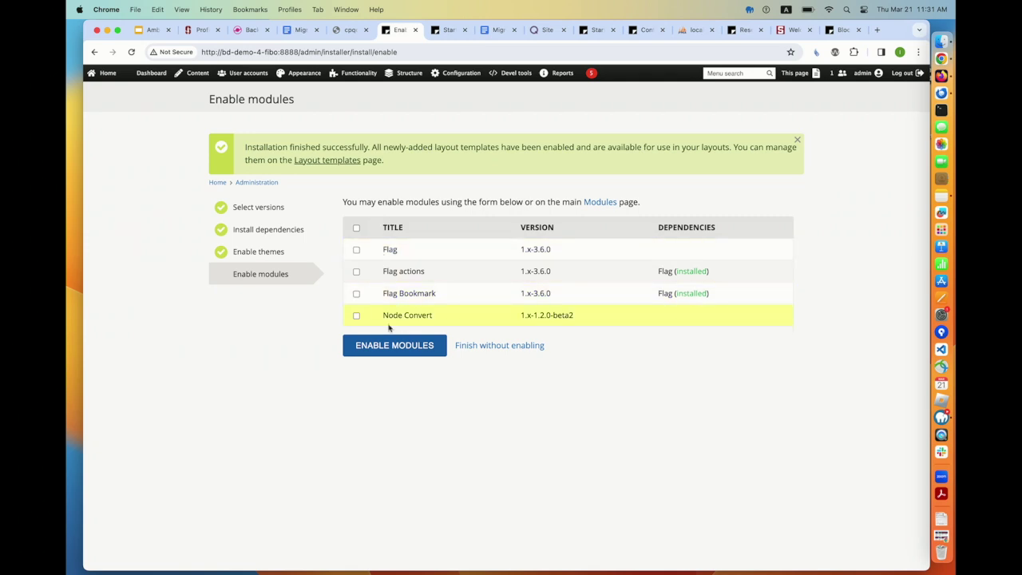
# Change the Default Layout's template to Harris Flexible, save the layout and its block placement, and view the home page
pyautogui.click(218, 182)
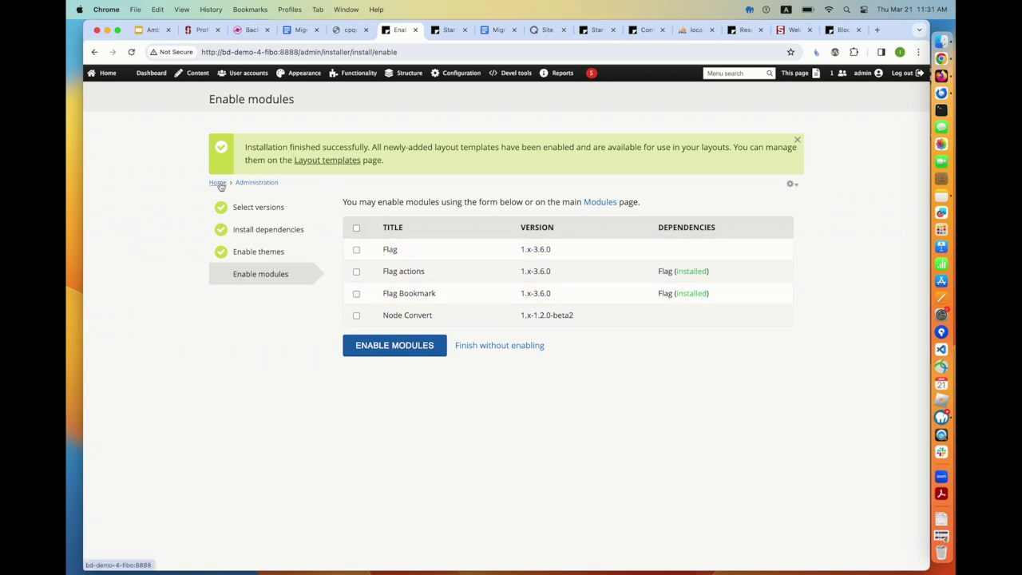
pyautogui.click(861, 73)
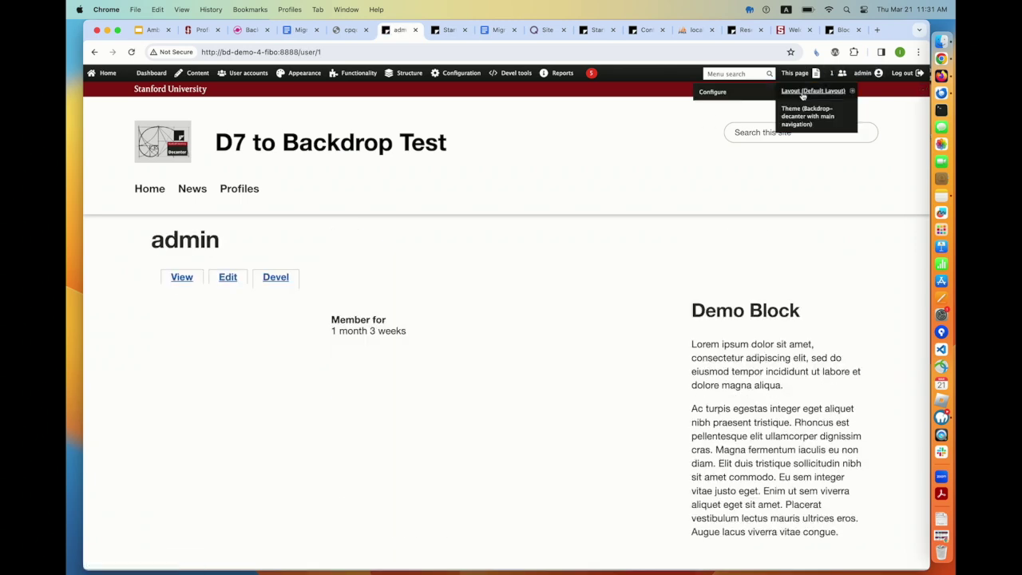
pyautogui.click(802, 95)
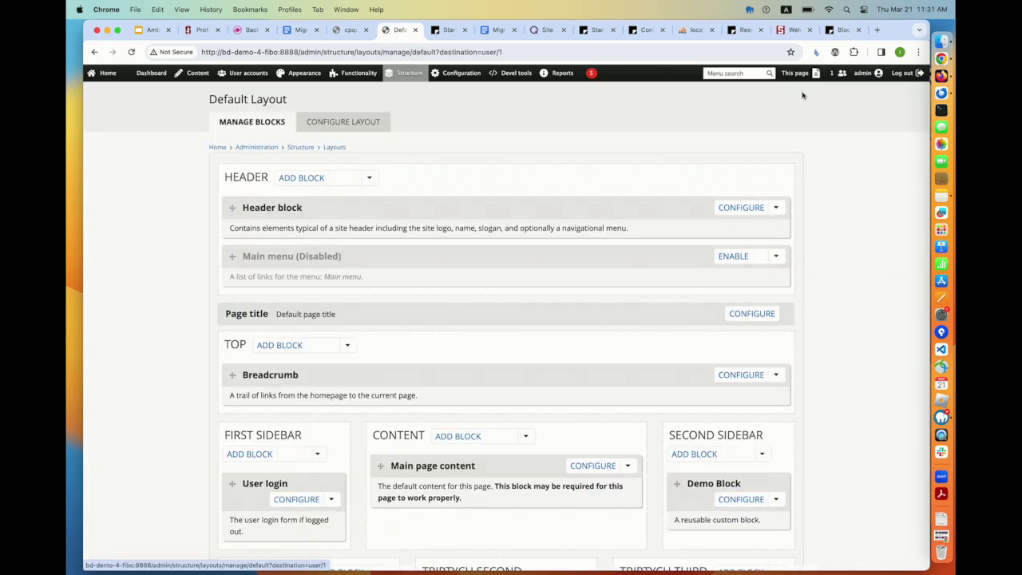
pyautogui.click(339, 121)
pyautogui.click(392, 200)
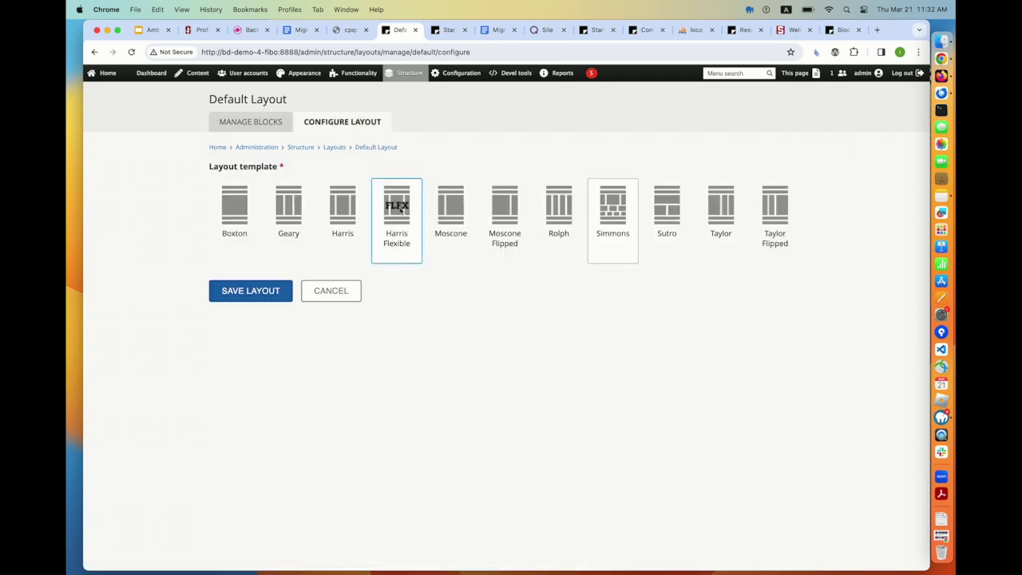
pyautogui.click(270, 291)
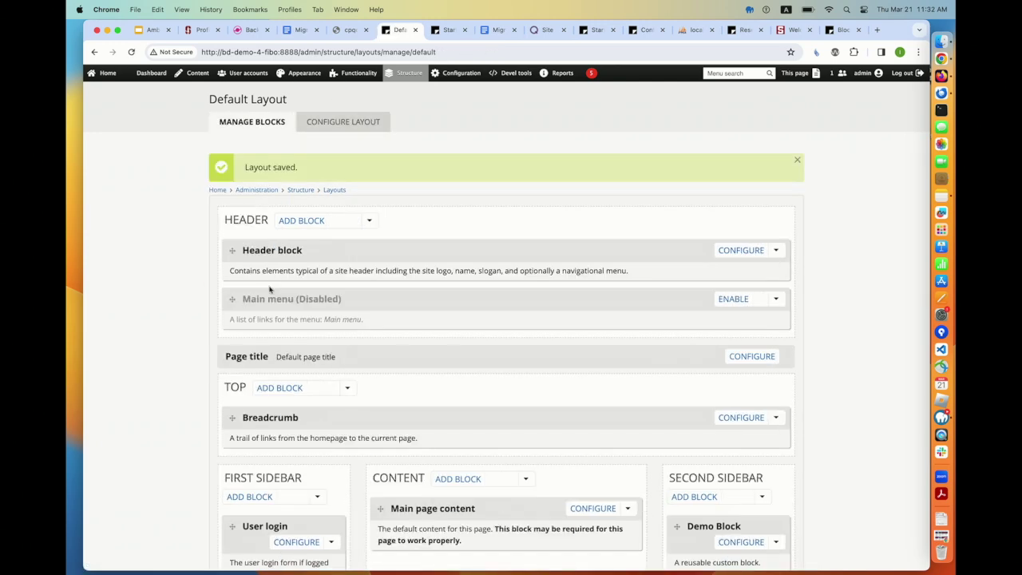
pyautogui.scroll(-5, 271, 291)
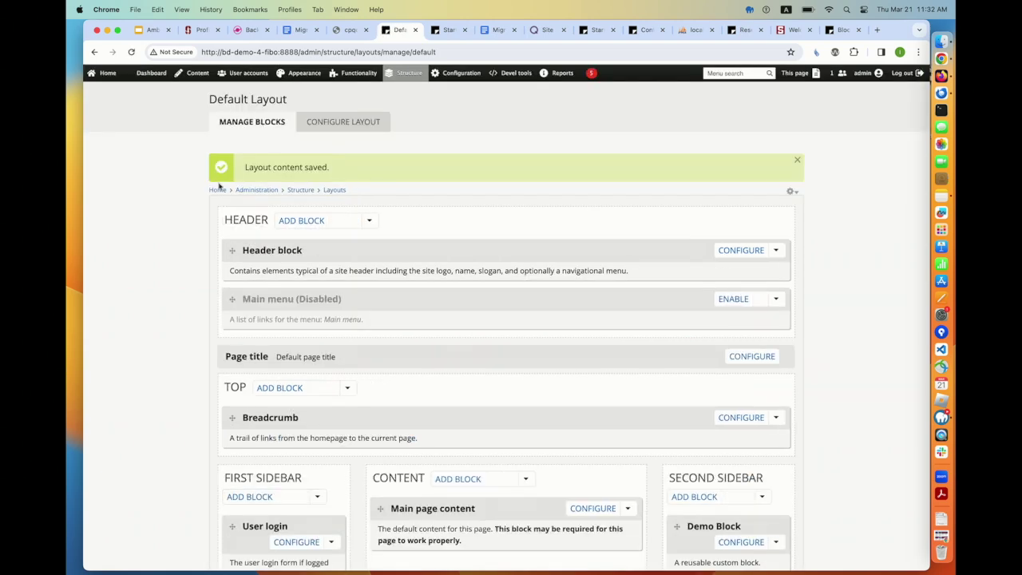
pyautogui.click(217, 189)
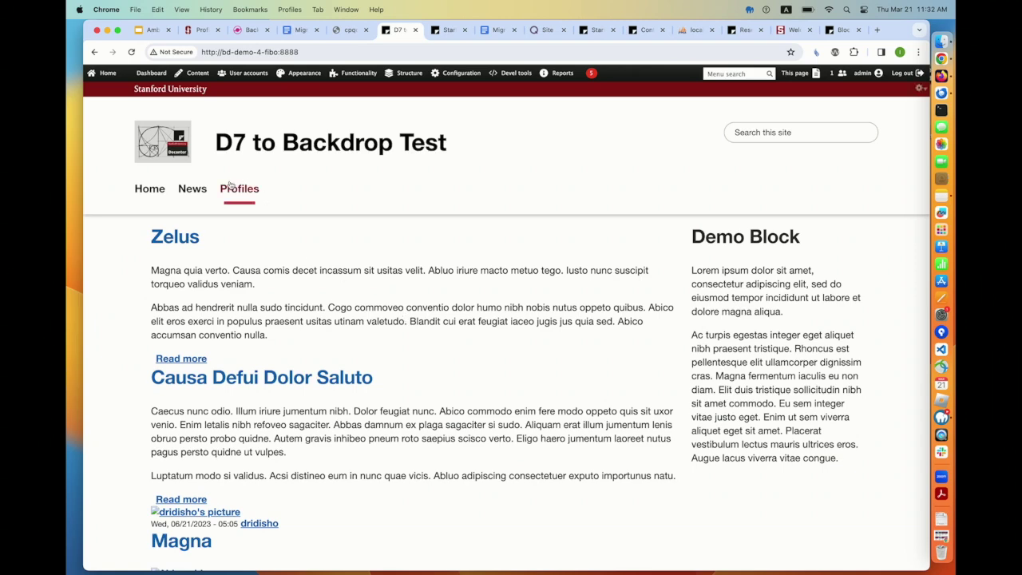
# Switch to the Google Slides presentation with the theme and block placement slide
pyautogui.click(148, 34)
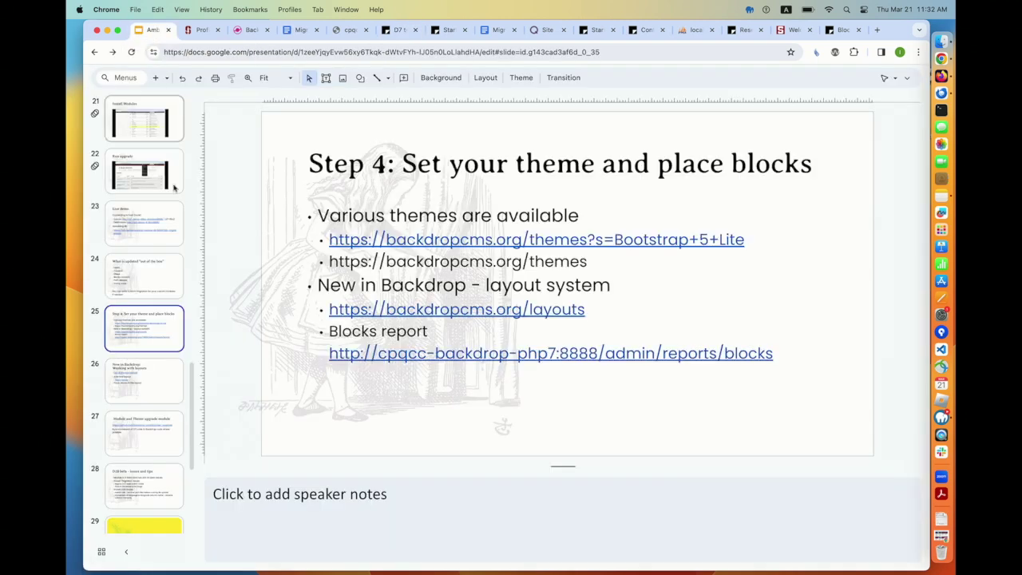